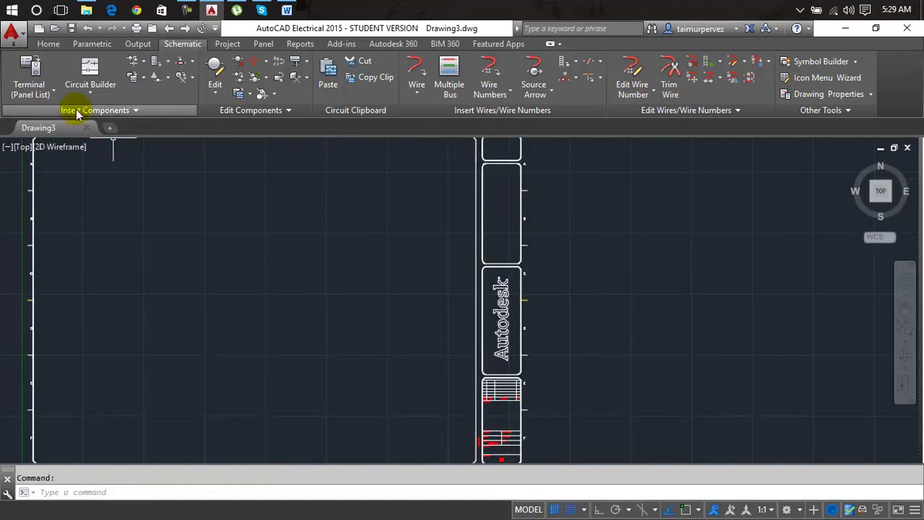
Create a new drawing from the acad template and close Drawing3.
left_click(22, 41)
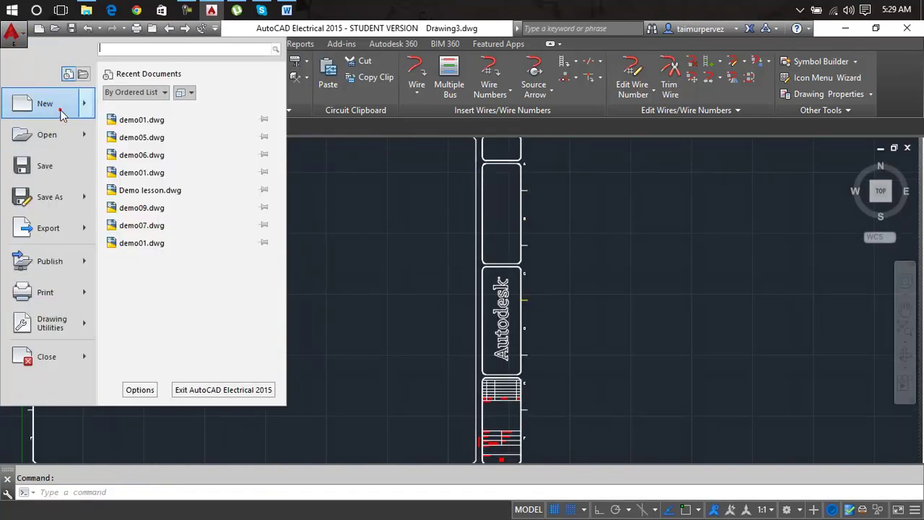
left_click(62, 105)
left_click(404, 241)
left_click(365, 216)
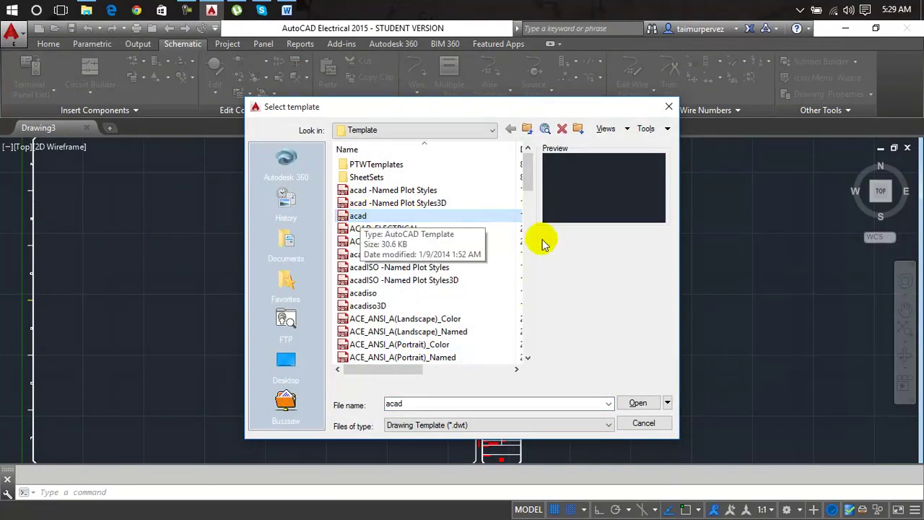
left_click(634, 403)
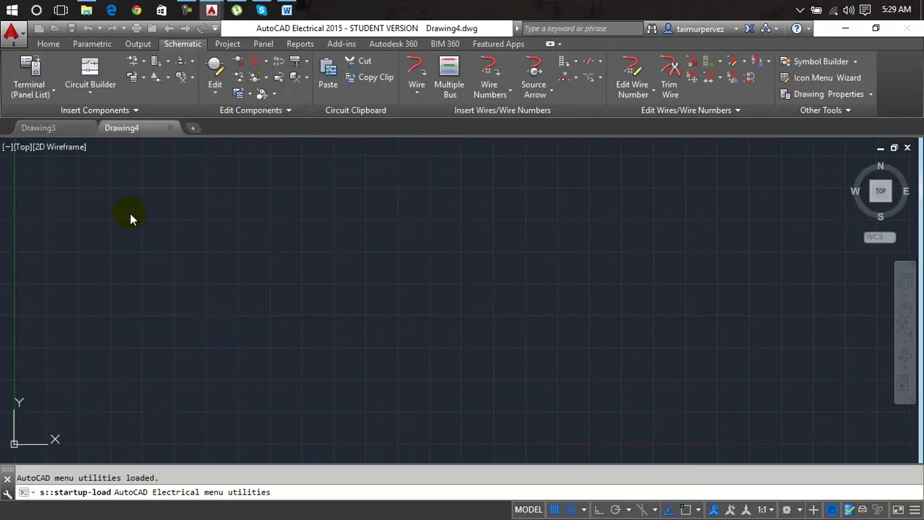
left_click(91, 128)
left_click(87, 128)
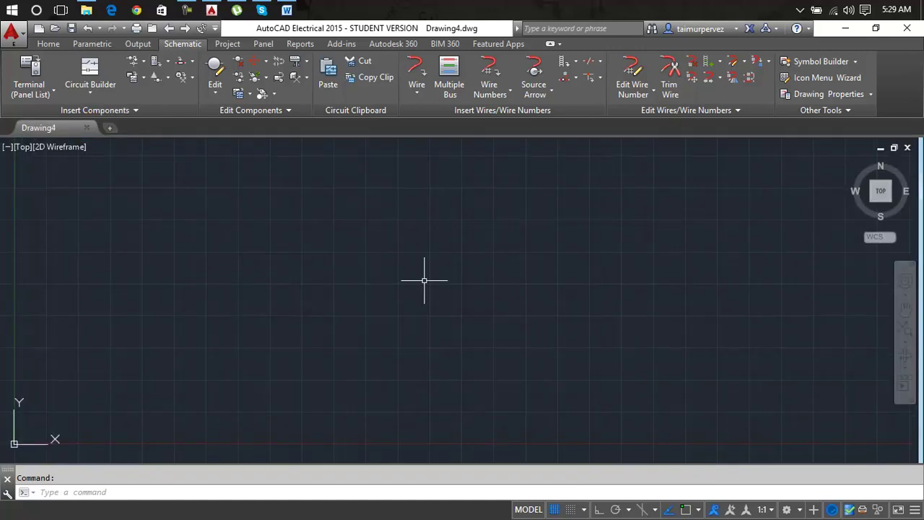
Configure the drawing units to Engineering length type with a precision of 0'-0".
type("un")
key("Return")
left_click(415, 182)
left_click(415, 211)
left_click(412, 208)
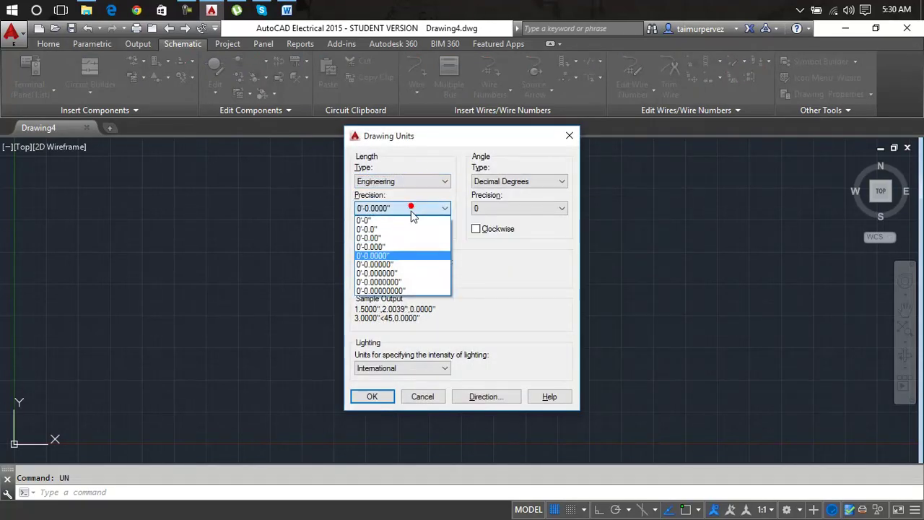
left_click(409, 219)
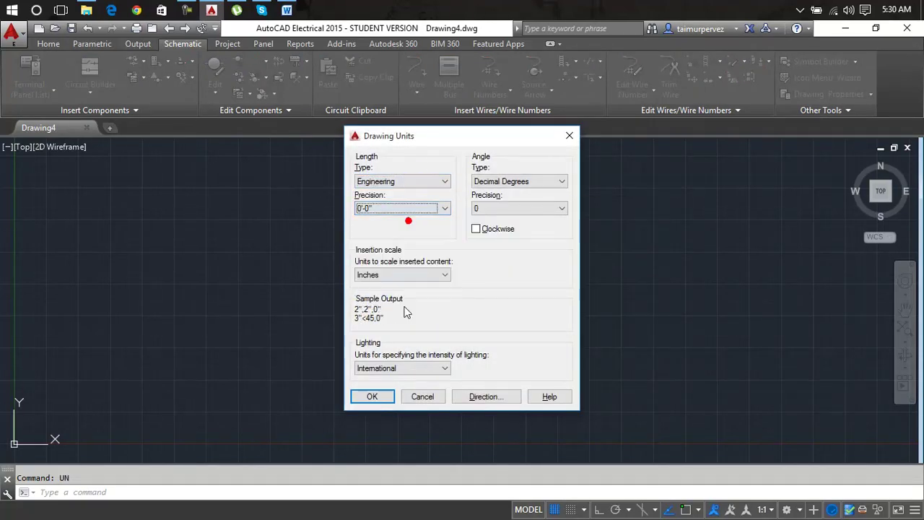
left_click(380, 394)
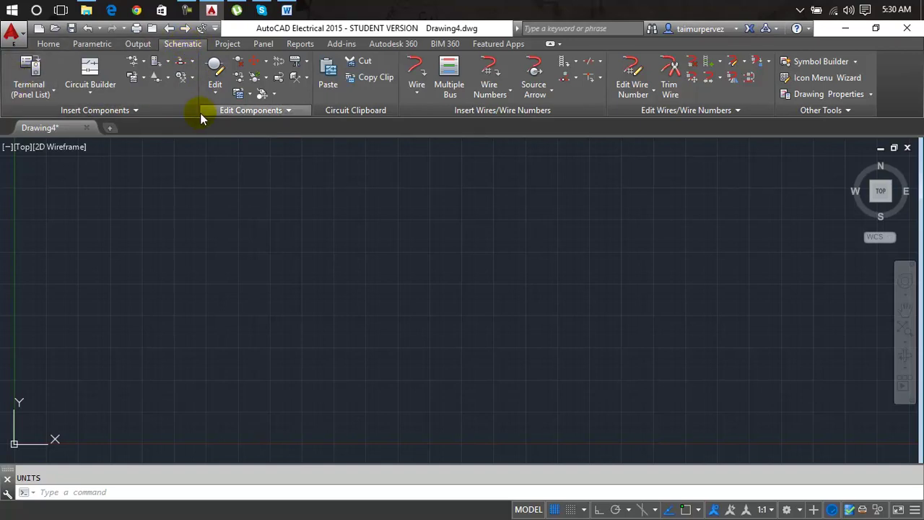
right_click(188, 44)
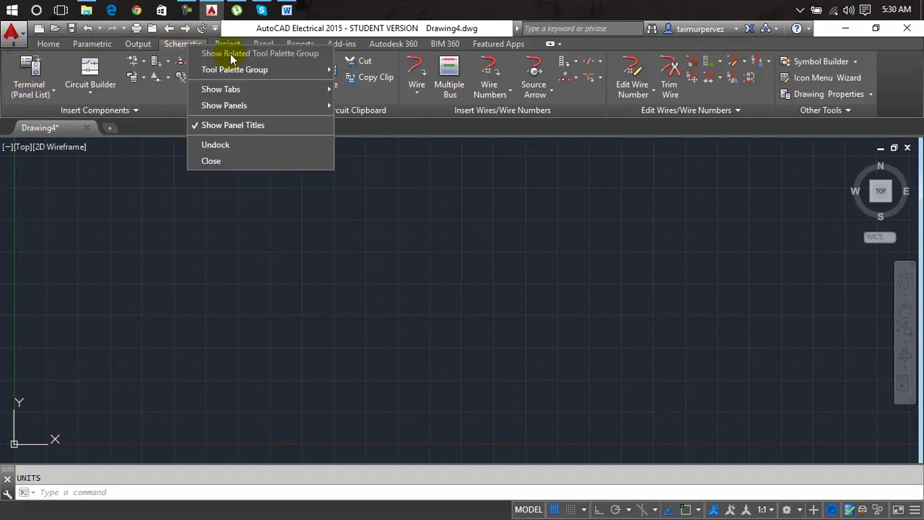
mouse_move(250, 88)
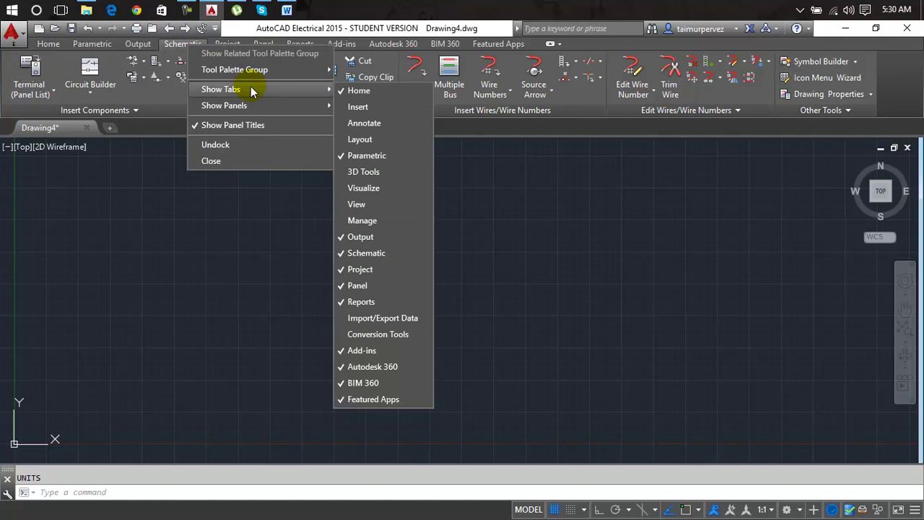
left_click(354, 91)
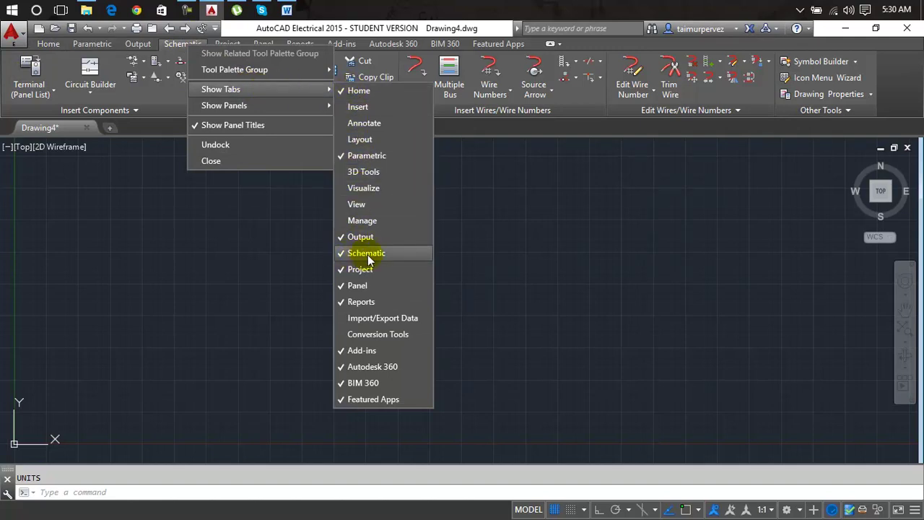
left_click(502, 238)
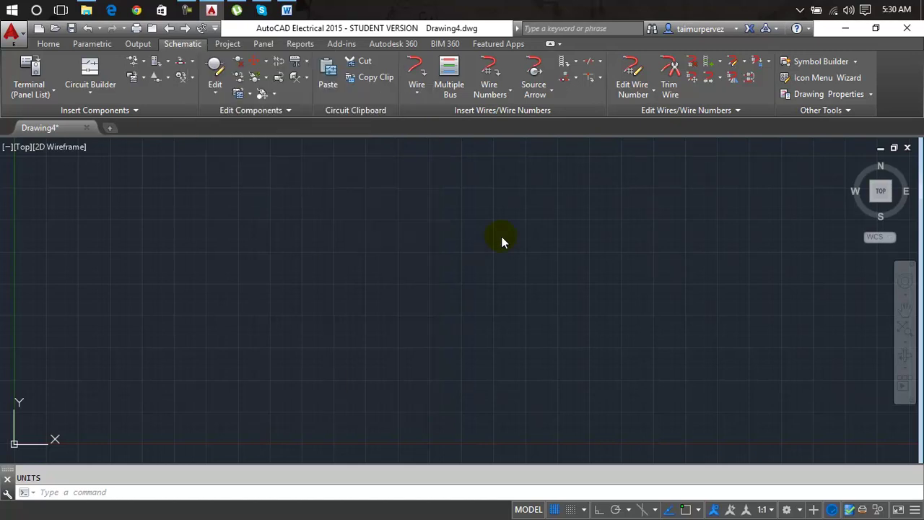
key("Escape")
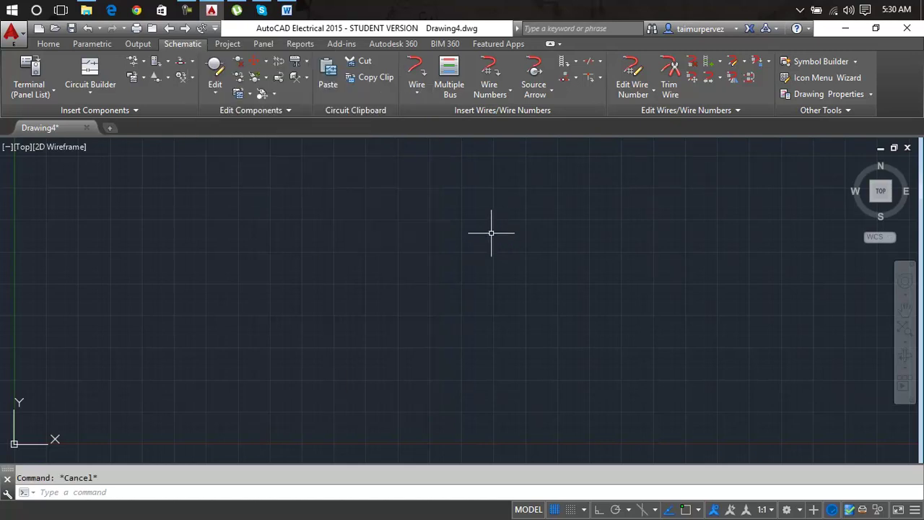
left_click(49, 89)
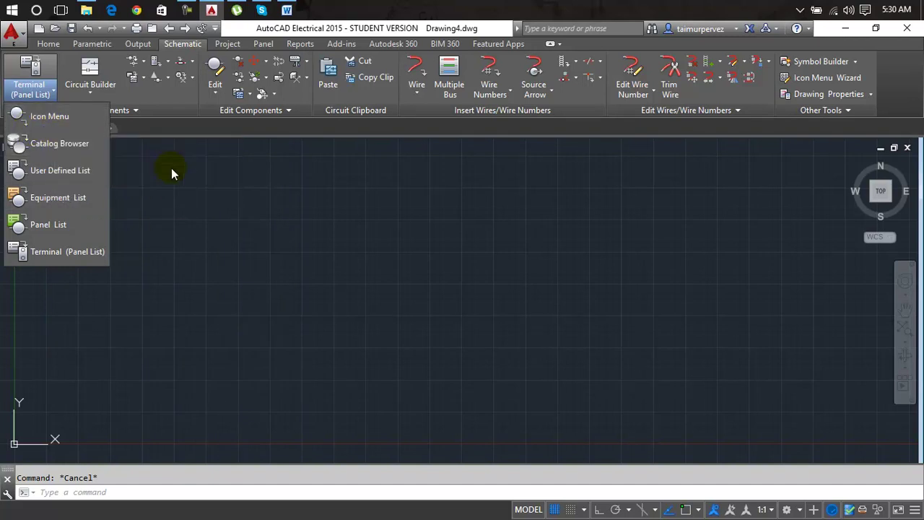
left_click(188, 202)
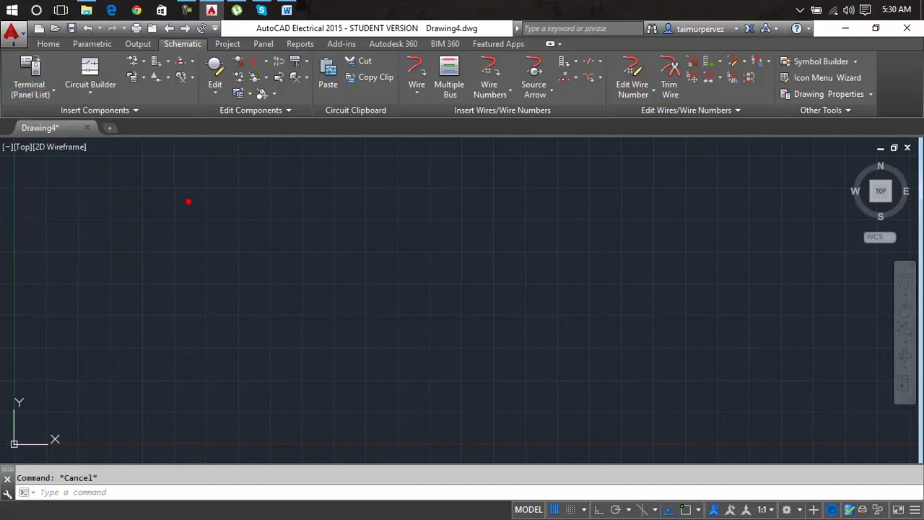
Draw a wide horizontal rectangle in the middle of the empty drawing area.
type("rec")
key("Return")
left_click(194, 220)
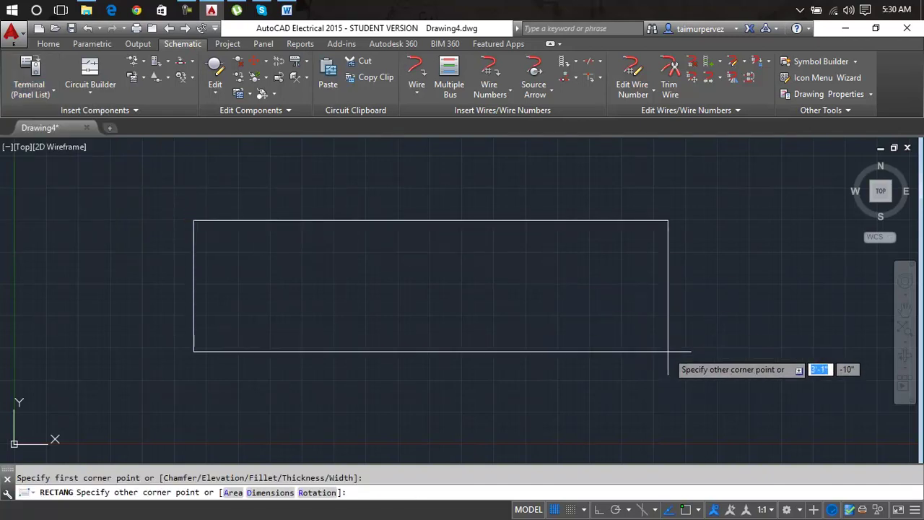
left_click(613, 366)
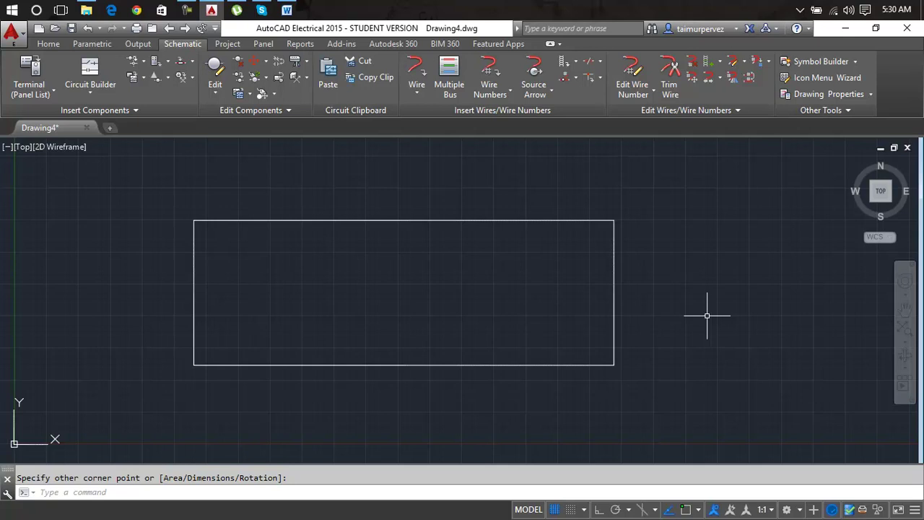
Start the Line command and enable all object snap modes in the drafting settings.
type("l")
key("Return")
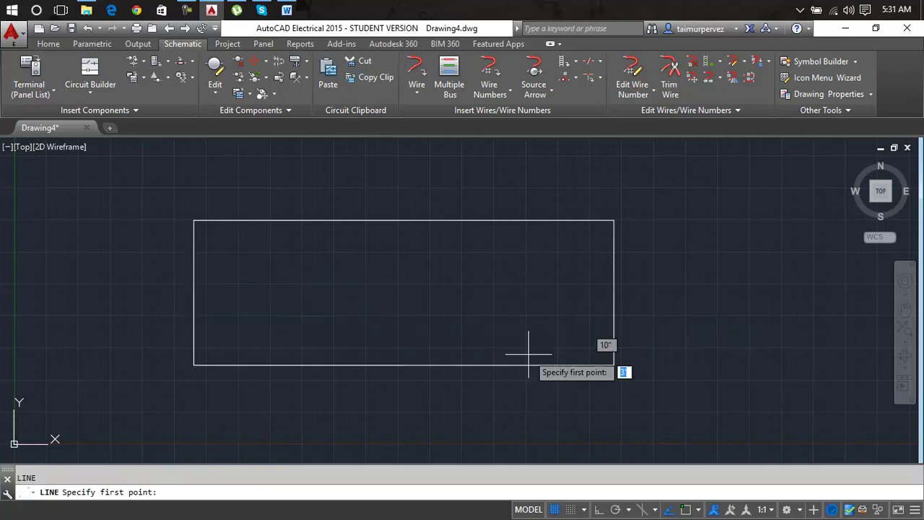
left_click(698, 510)
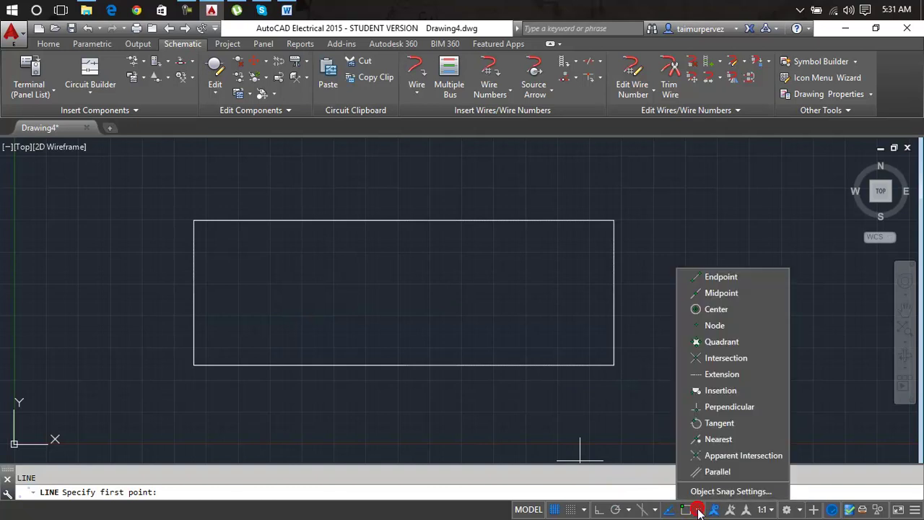
left_click(697, 491)
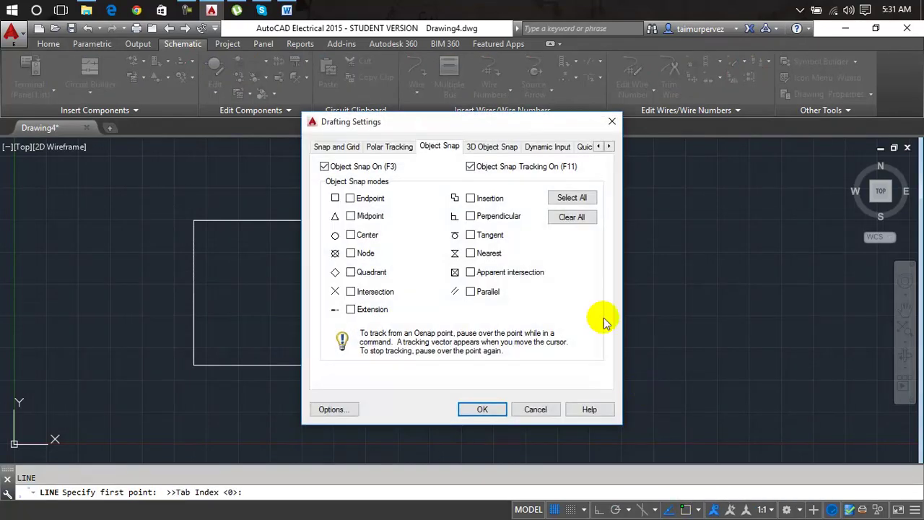
left_click(589, 200)
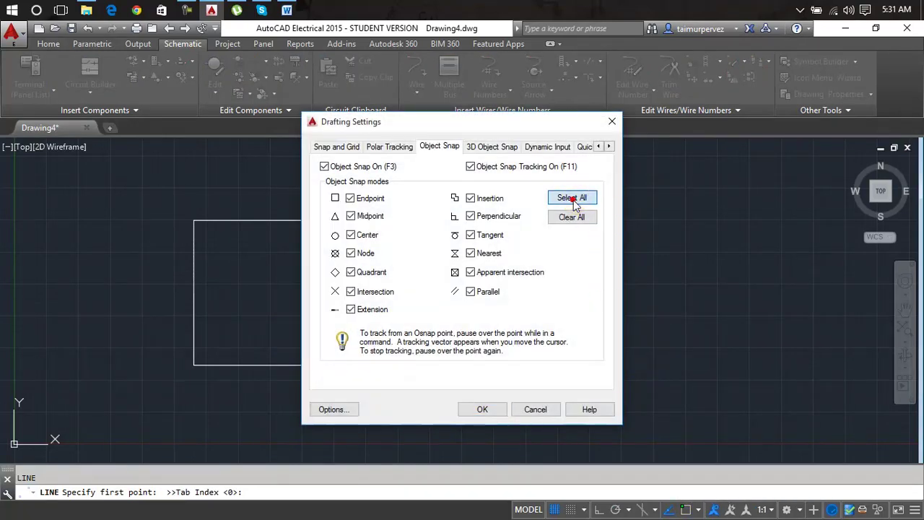
left_click(482, 409)
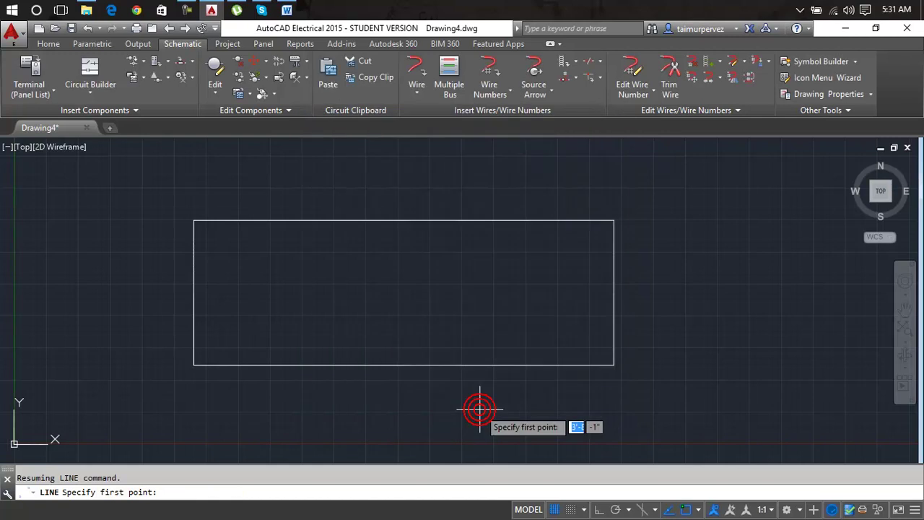
Draw a horizontal line across the rectangle from its left side's midpoint to its right side's midpoint.
left_click(194, 293)
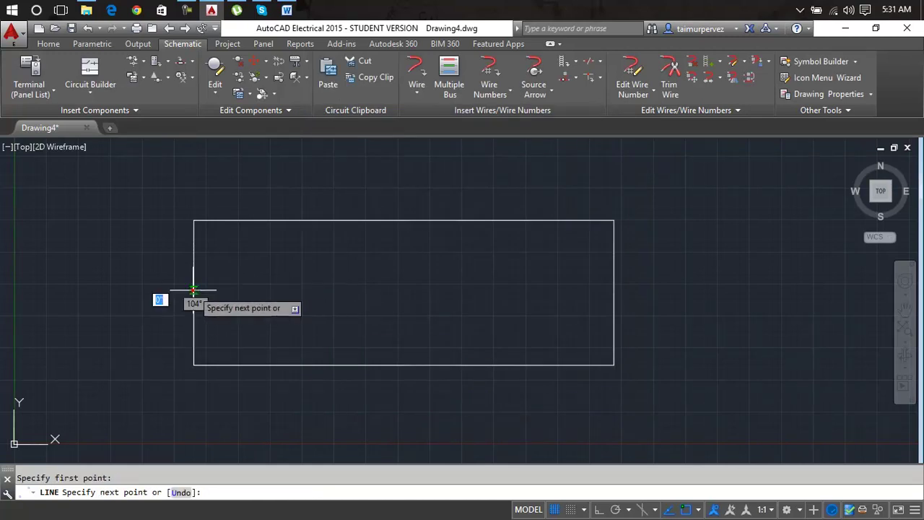
left_click(614, 292)
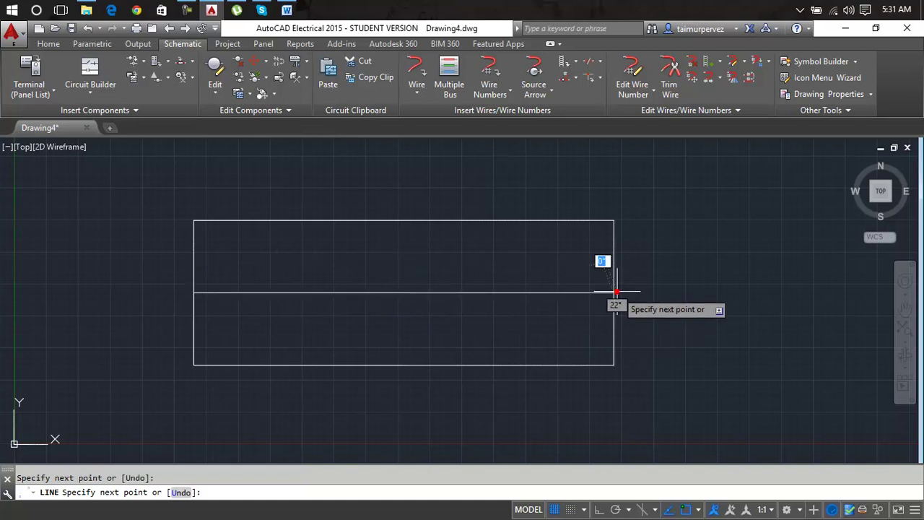
key("Escape")
key("Escape")
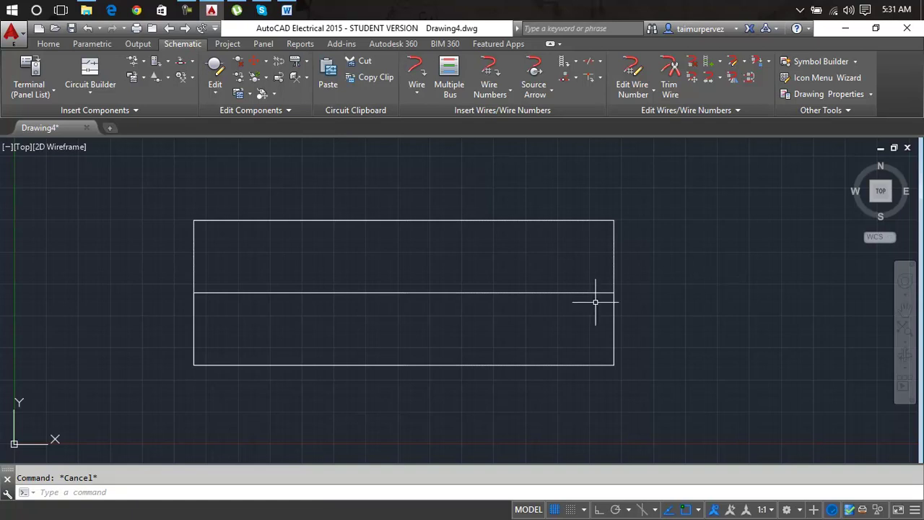
middle_click_drag(492, 335, 496, 296)
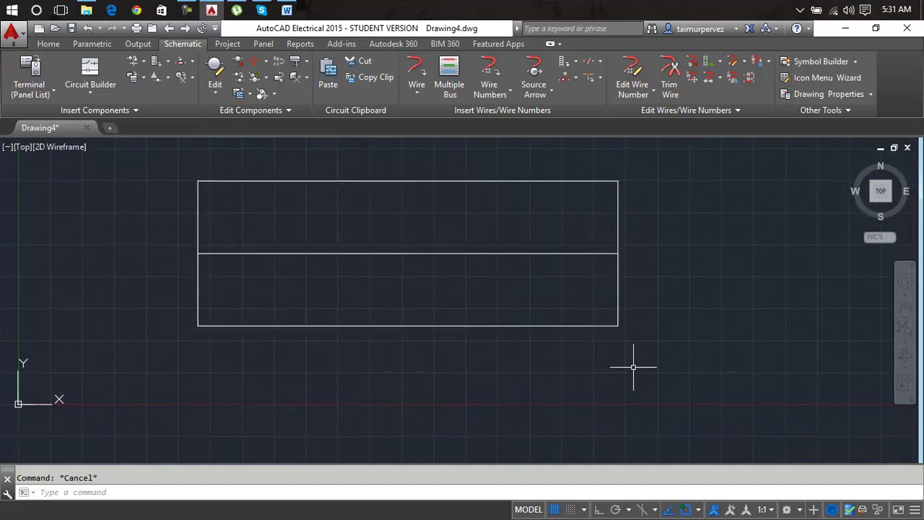
key("l")
key("Return")
key("Escape")
Draw a polyline from the horizontal line's right end around beneath the rectangle to its left end, about 1'-3" deep, turning ortho on.
type("pl")
key("Return")
left_click(618, 253)
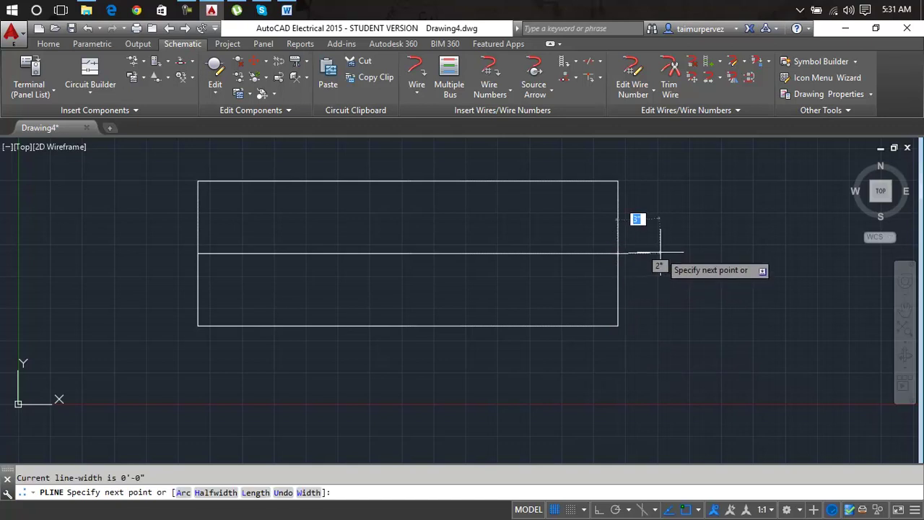
left_click(665, 255)
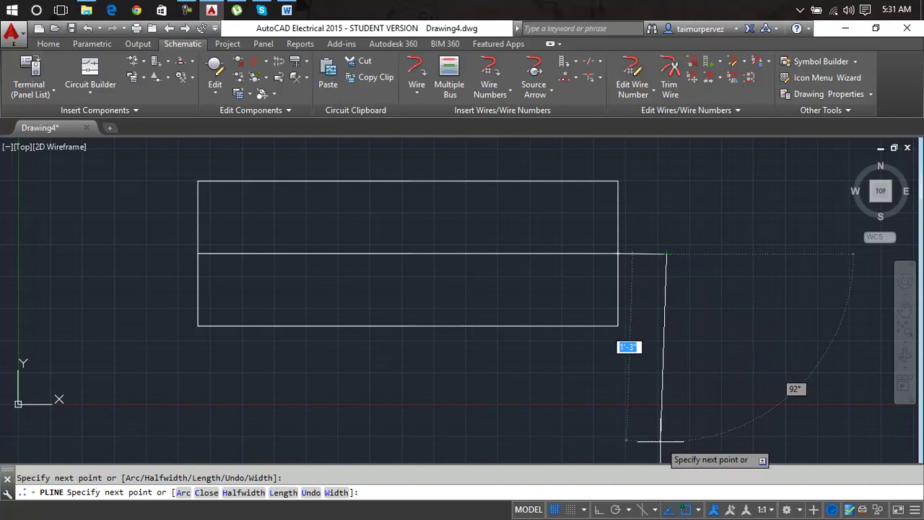
key("F8")
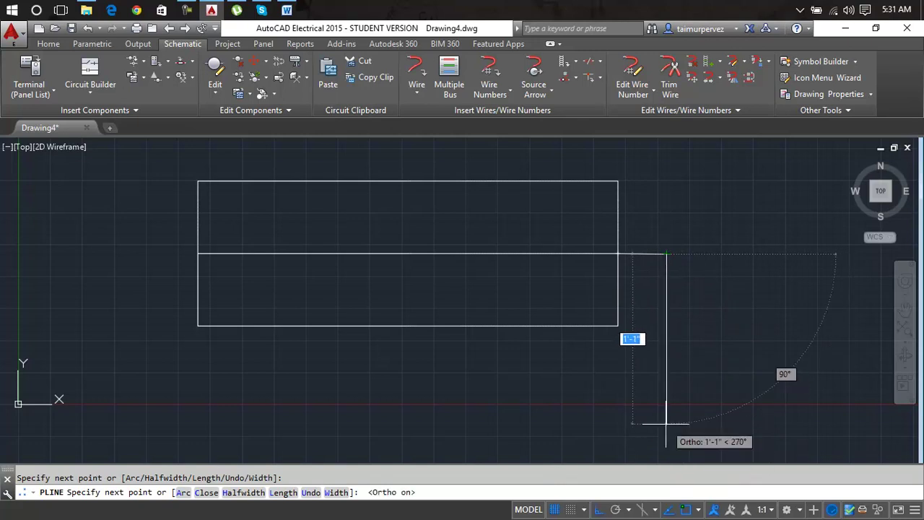
left_click(665, 446)
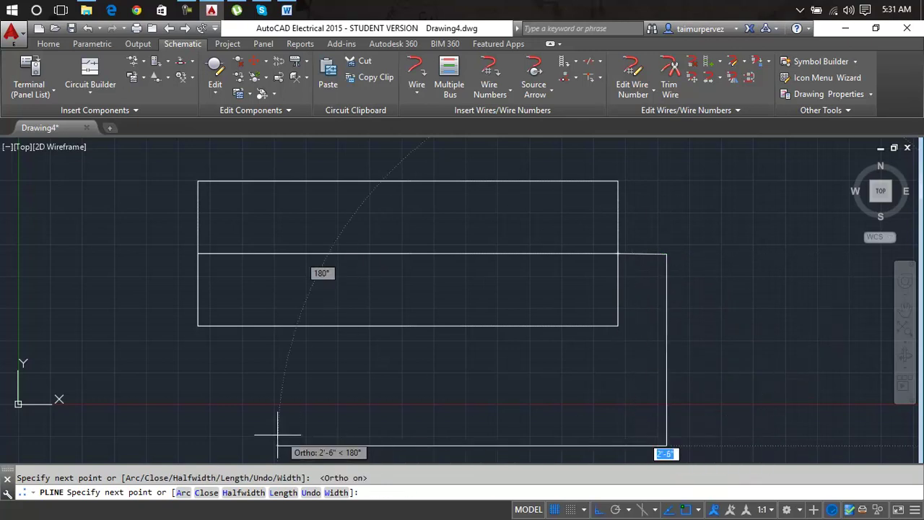
left_click(121, 429)
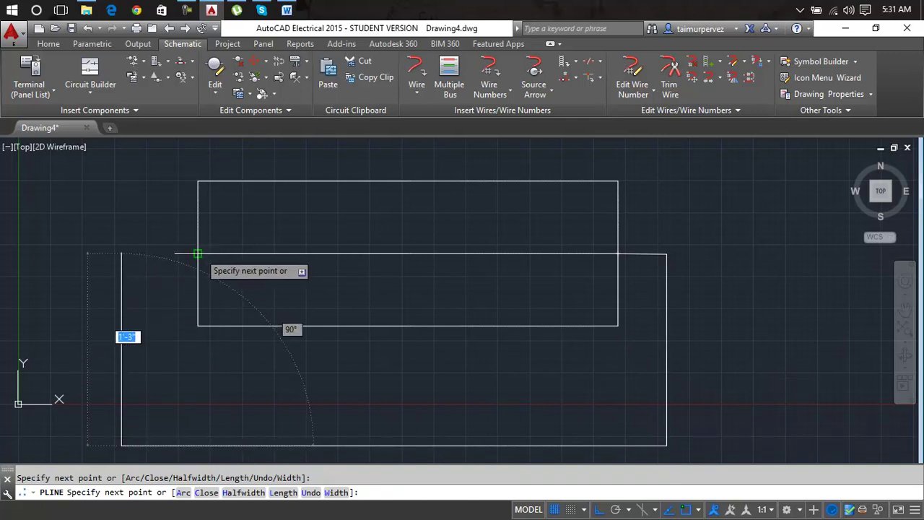
left_click(121, 253)
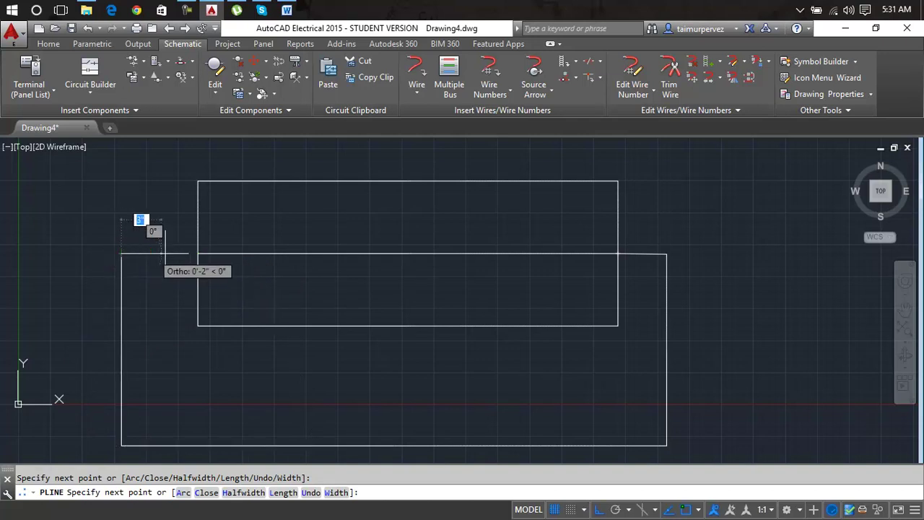
left_click(197, 254)
key("Return")
scroll(433, 277, "down", 4)
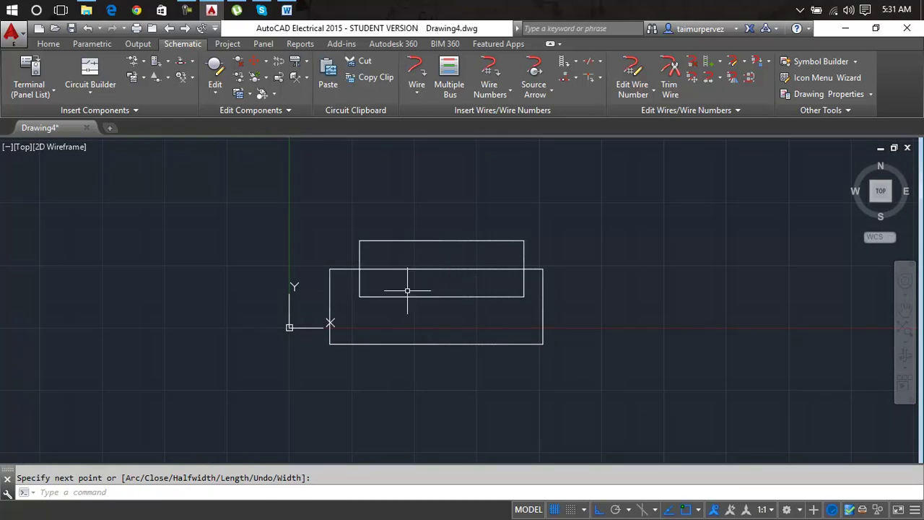
scroll(404, 324, "up", 2)
middle_click_drag(404, 325, 391, 287)
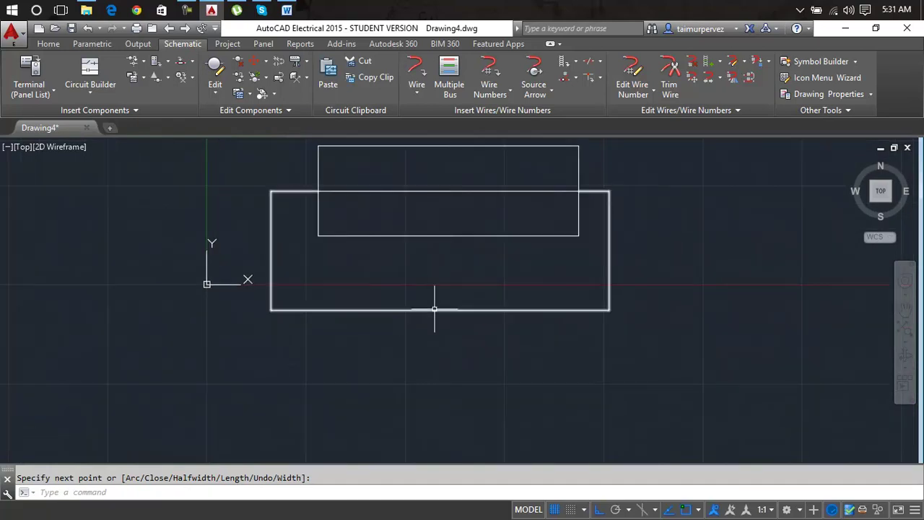
key("Escape")
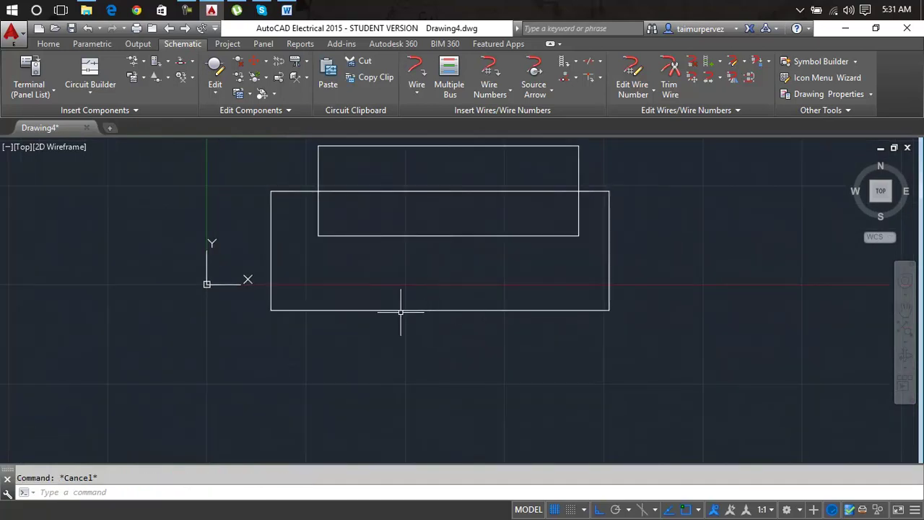
Start inserting a schematic component from the icon menu and accept adding the WD_M block with the project's configuration settings.
left_click(52, 91)
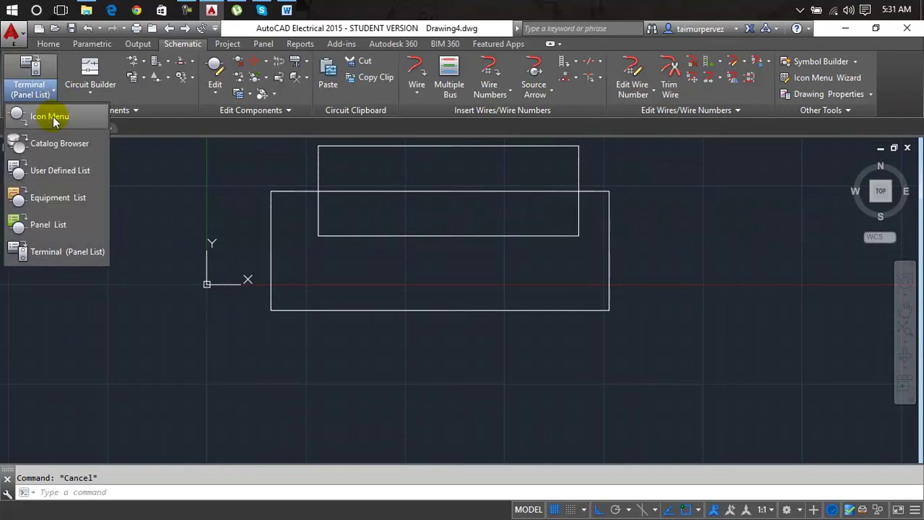
left_click(50, 117)
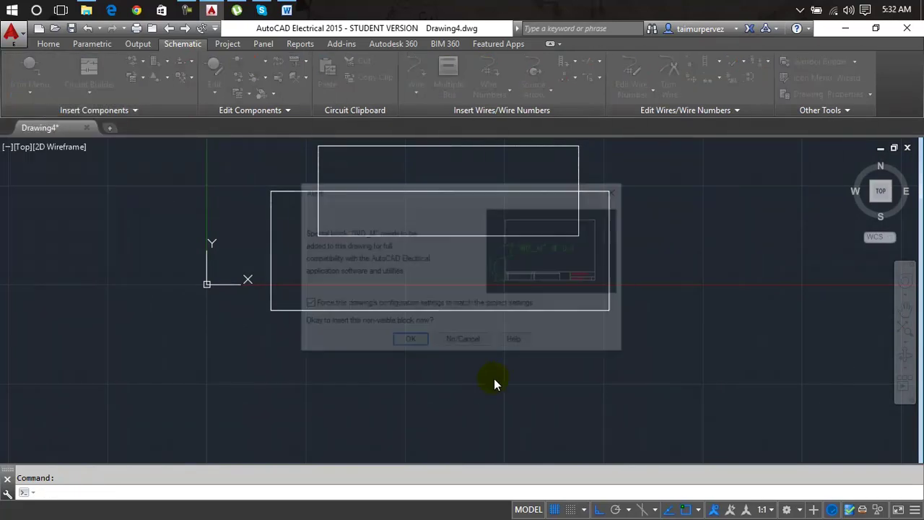
left_click(407, 345)
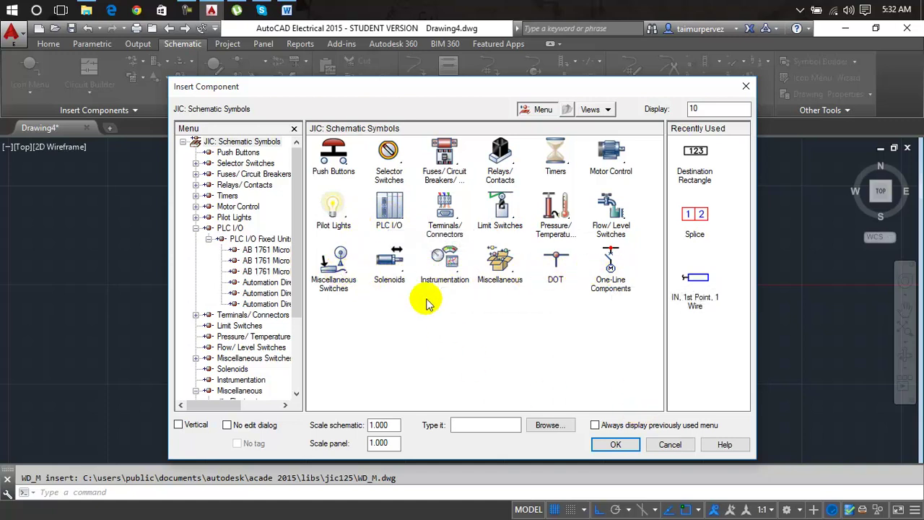
Examine the push button, selector switch, fuse, relay, timer, motor control, pilot light and PLC I/O symbol categories.
left_click(249, 153)
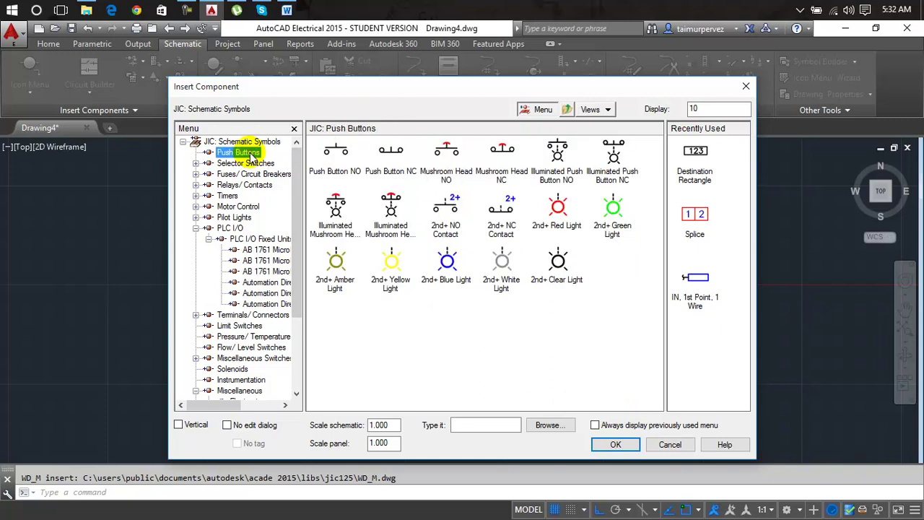
left_click(249, 163)
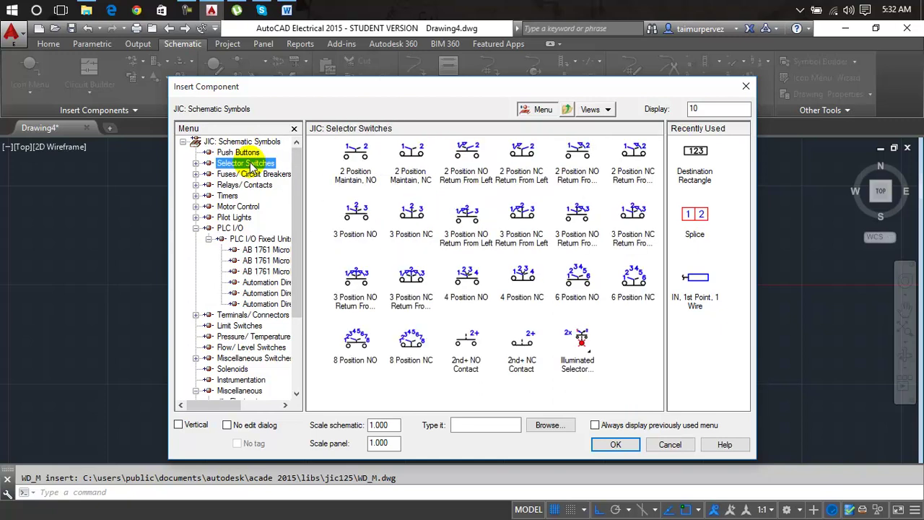
left_click(245, 174)
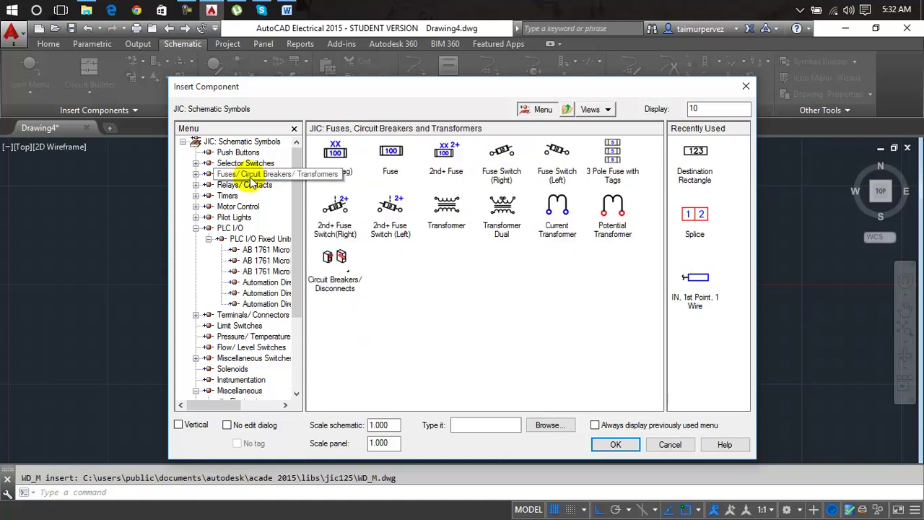
left_click(247, 186)
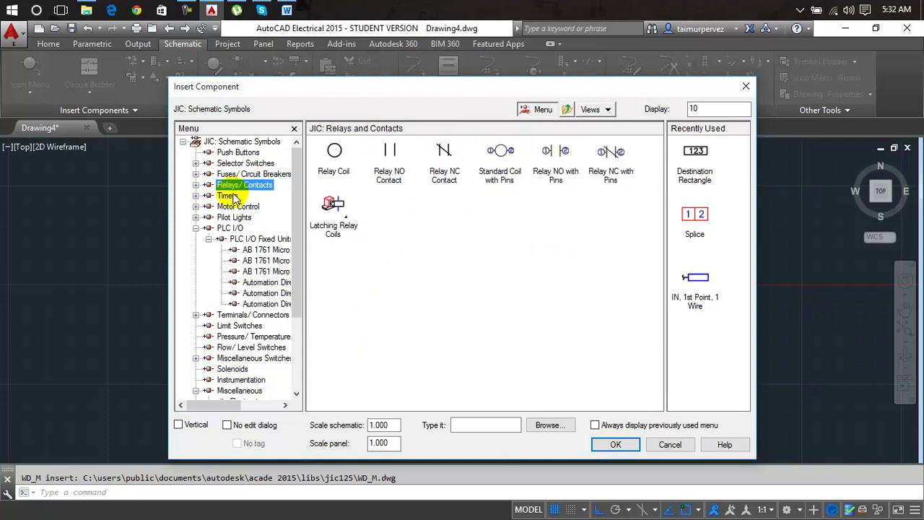
left_click(228, 196)
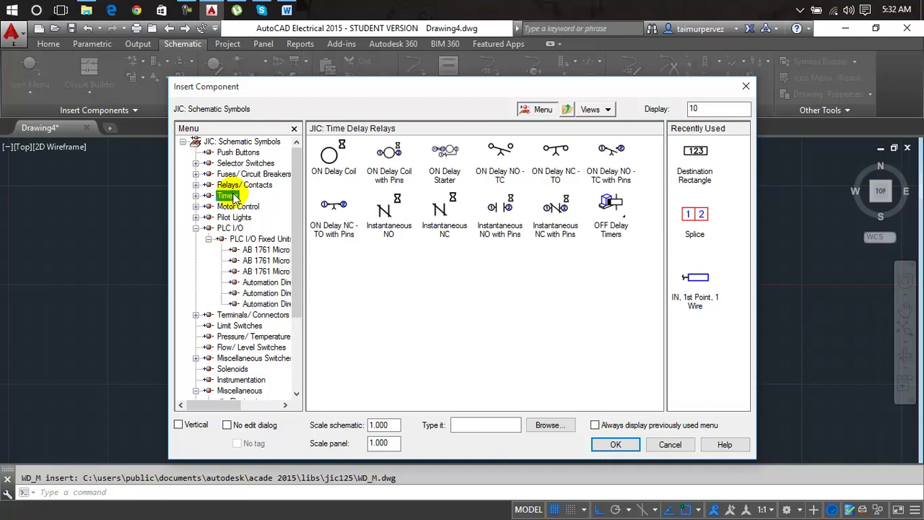
left_click(234, 207)
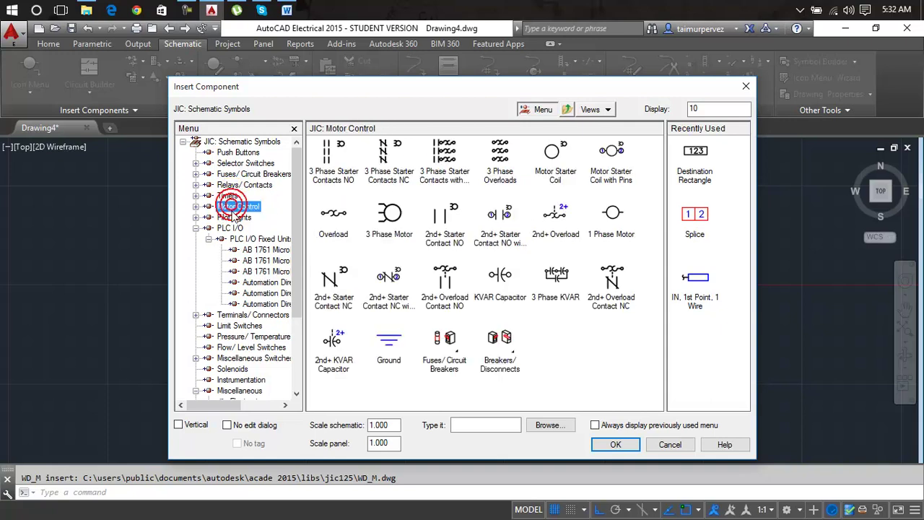
left_click(233, 217)
left_click(230, 228)
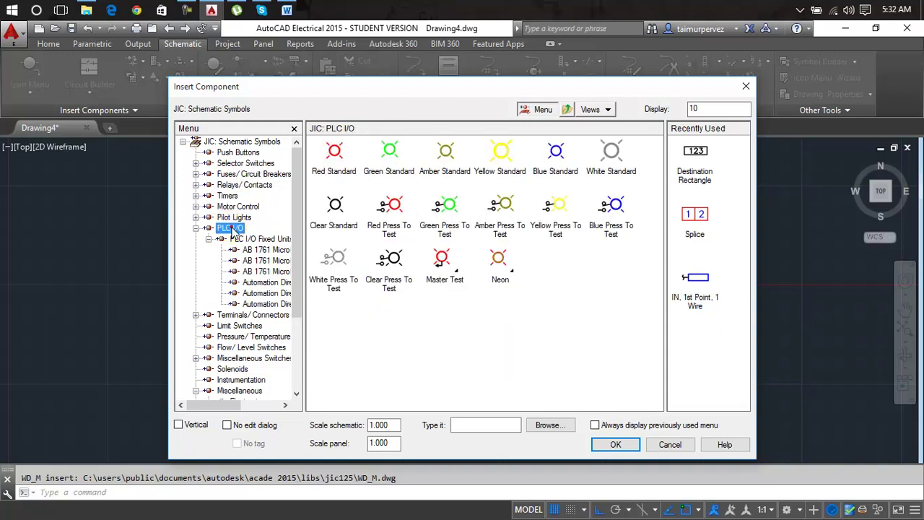
left_click(254, 249)
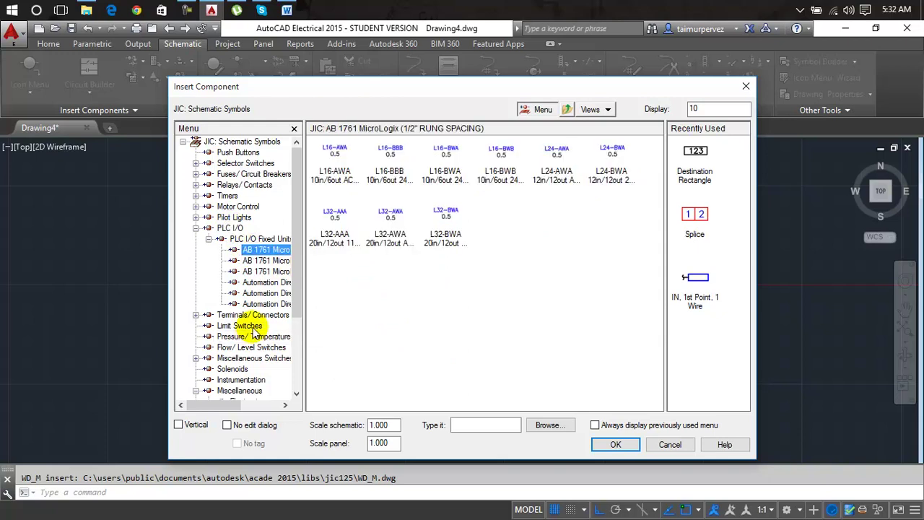
Examine the limit switch, pressure/temperature, electronics, receptacle, user circuit and one-line symbol categories, ending at the main JIC schematic symbols.
left_click(244, 326)
scroll(249, 327, "down", 2)
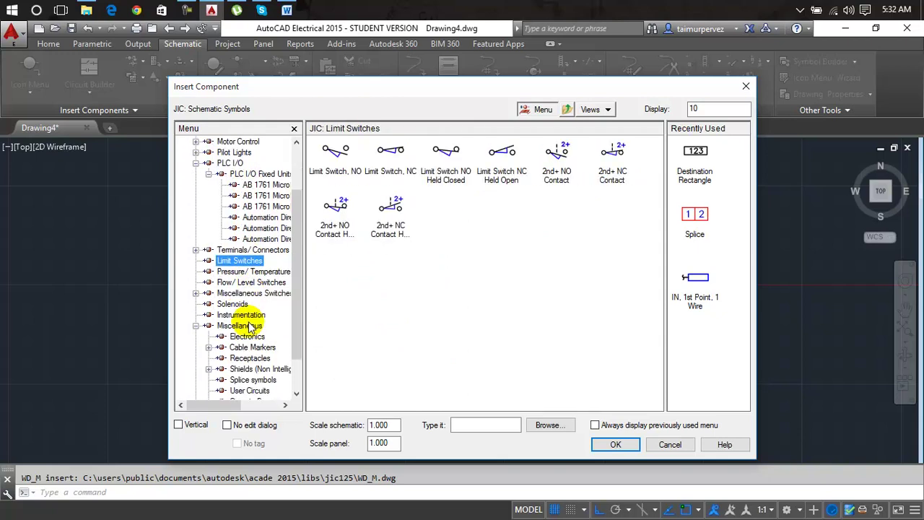
left_click(256, 282)
left_click(253, 271)
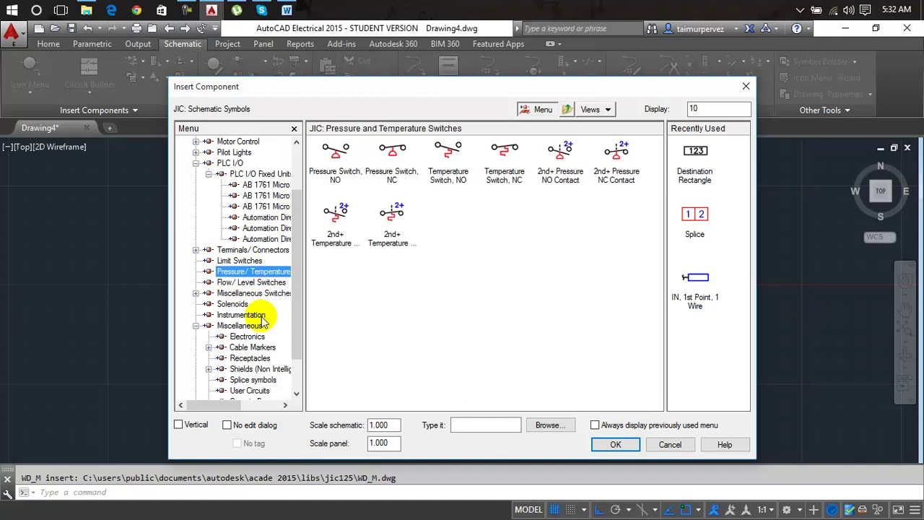
scroll(261, 322, "down", 2)
left_click(261, 294)
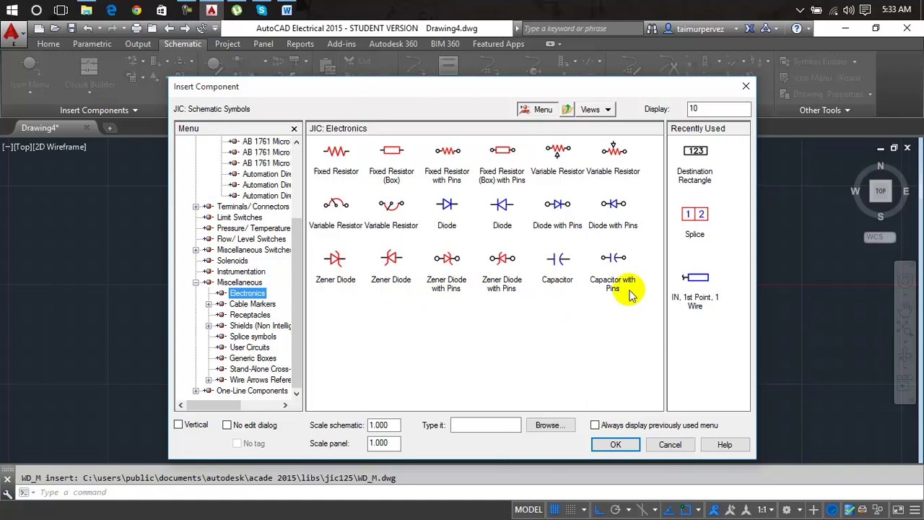
left_click(267, 304)
left_click(268, 315)
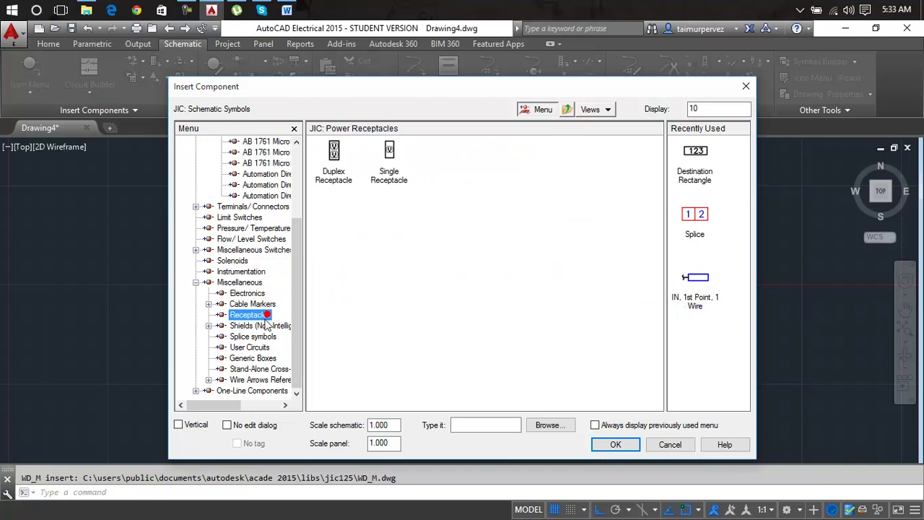
left_click(262, 325)
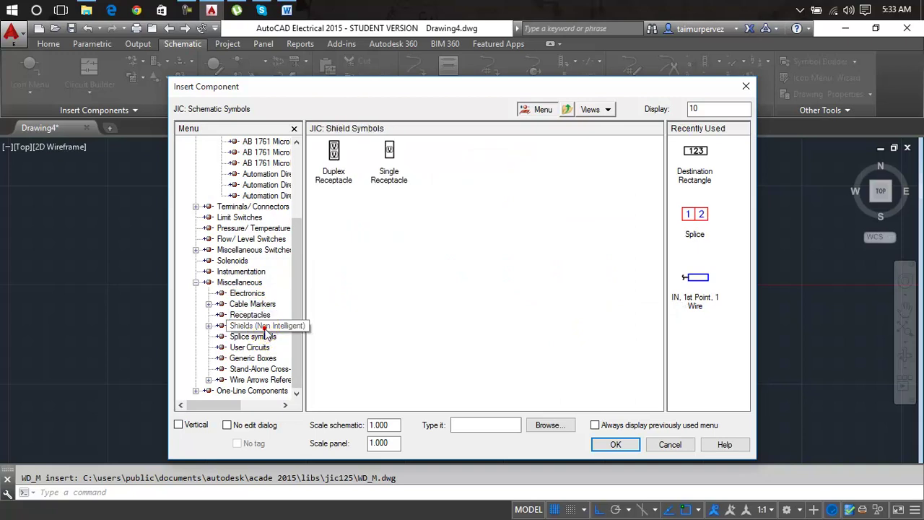
left_click(253, 348)
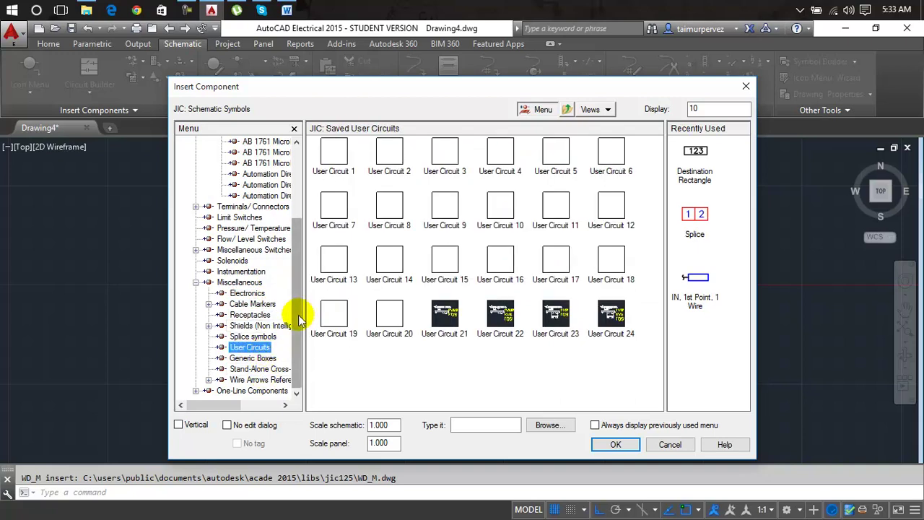
left_click(267, 390)
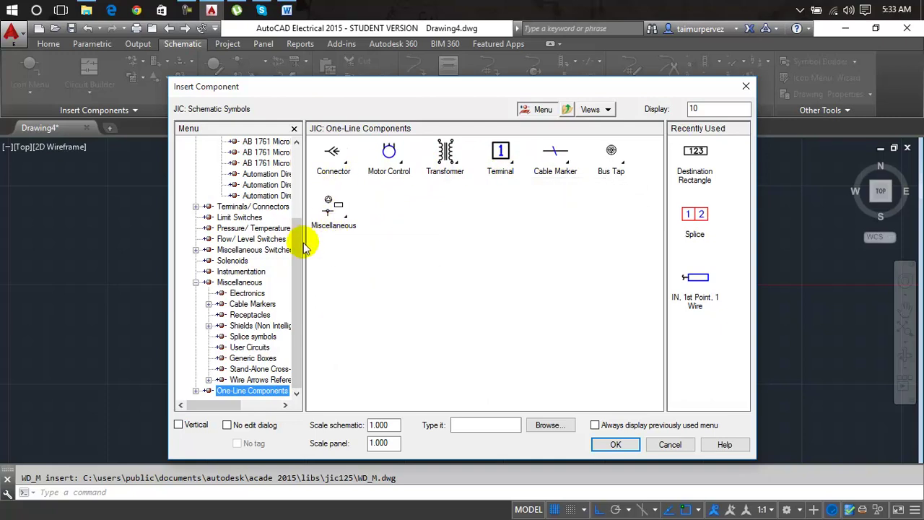
scroll(238, 244, "up", 3)
left_click(260, 142)
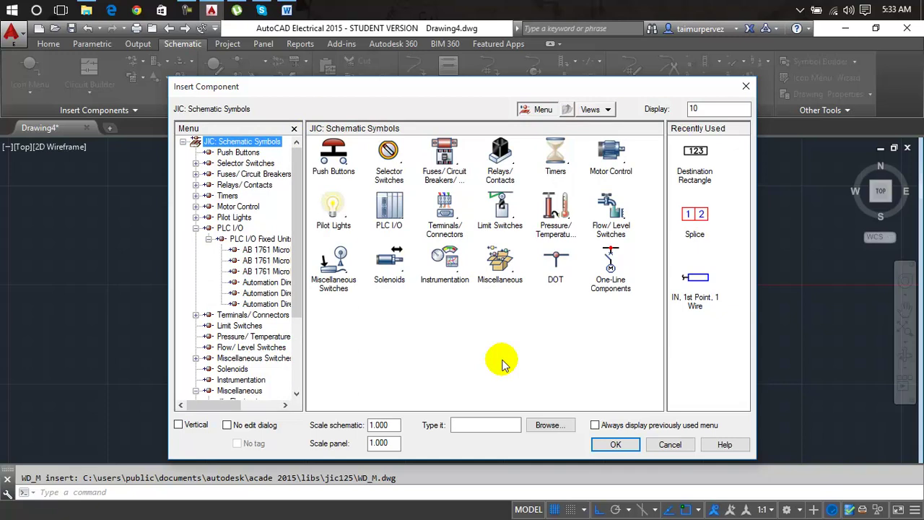
left_click(332, 162)
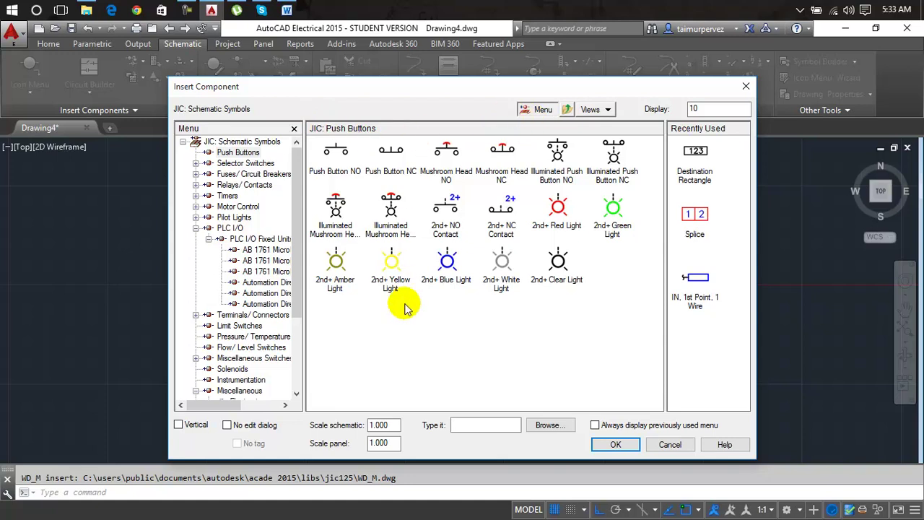
left_click(584, 110)
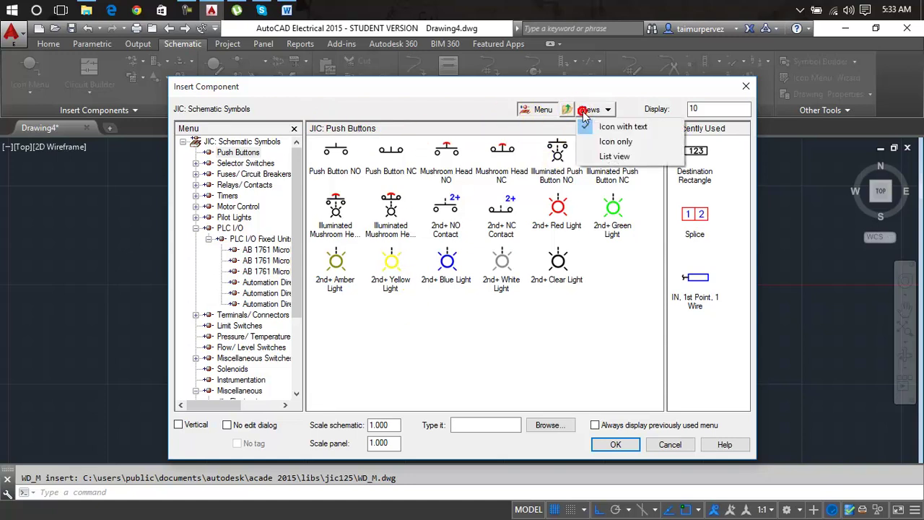
left_click(553, 280)
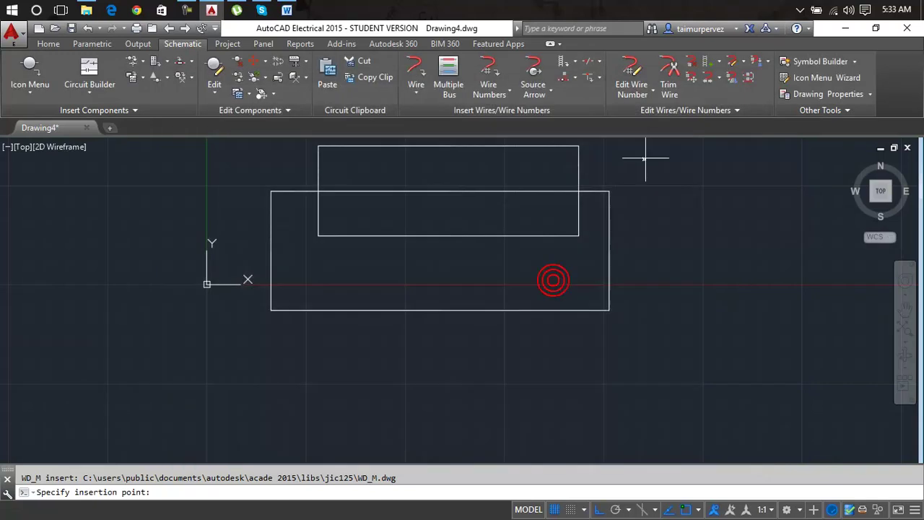
Reopen the component icon menu and examine the push button, selector switch, fuse/circuit breaker, relay/contact and motor control symbols.
left_click(29, 69)
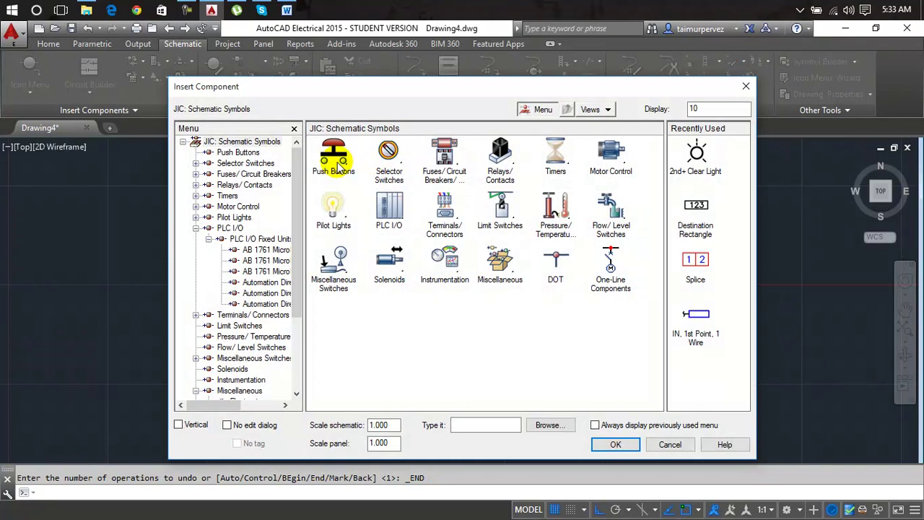
left_click(336, 160)
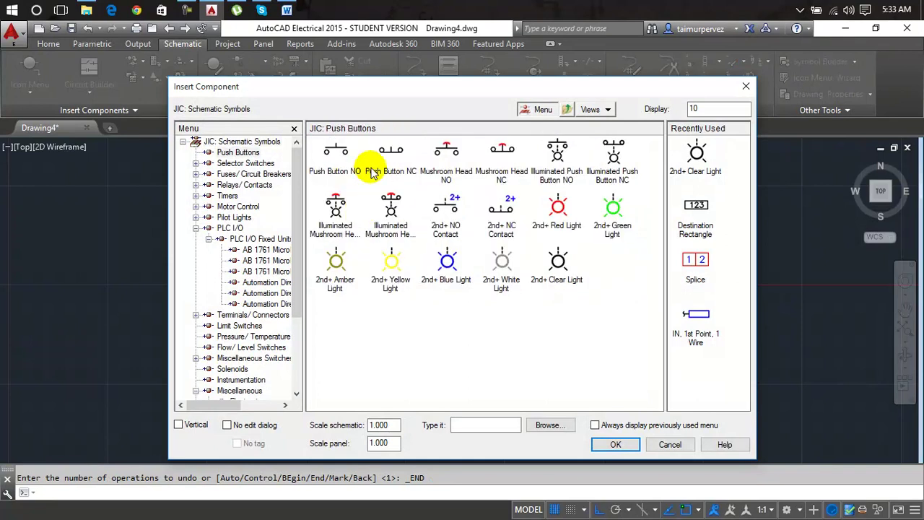
left_click(250, 143)
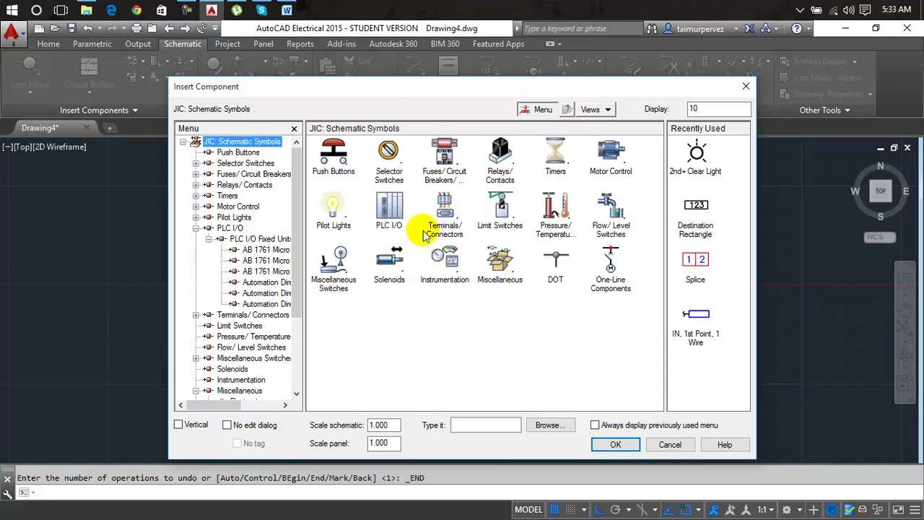
left_click(387, 165)
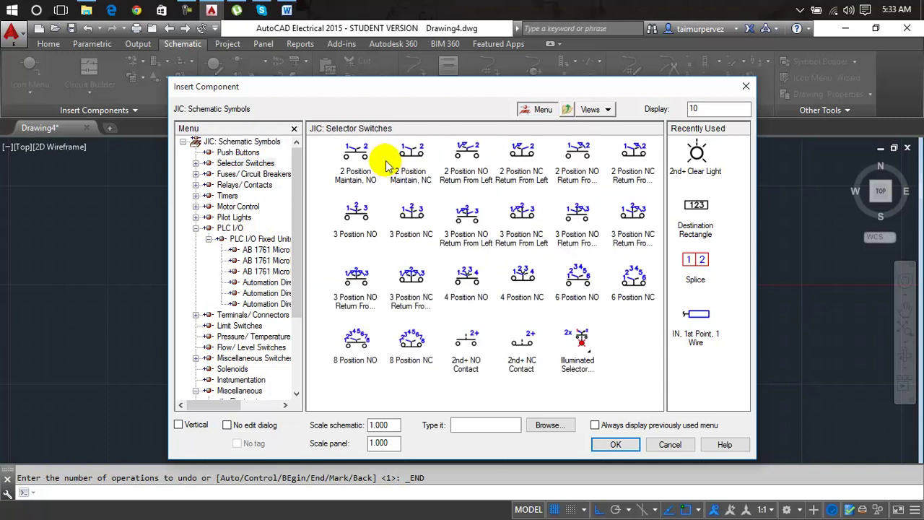
left_click(255, 142)
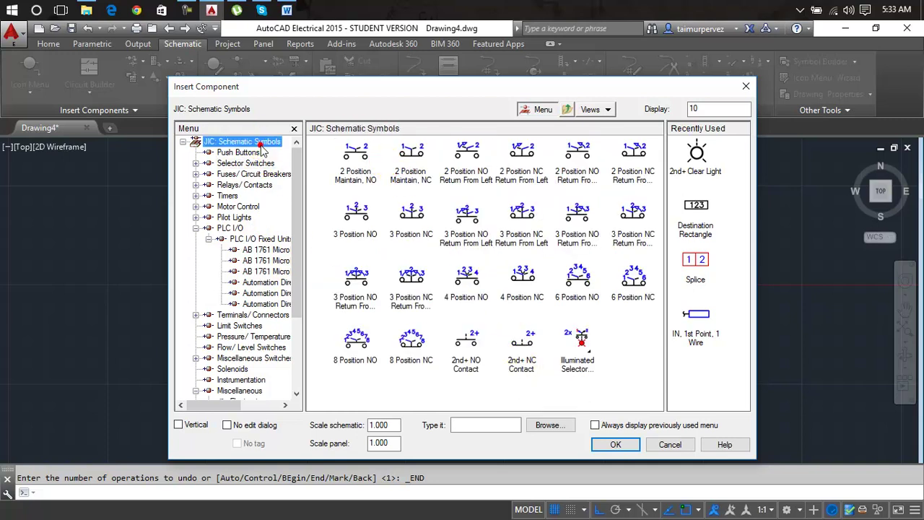
left_click(446, 162)
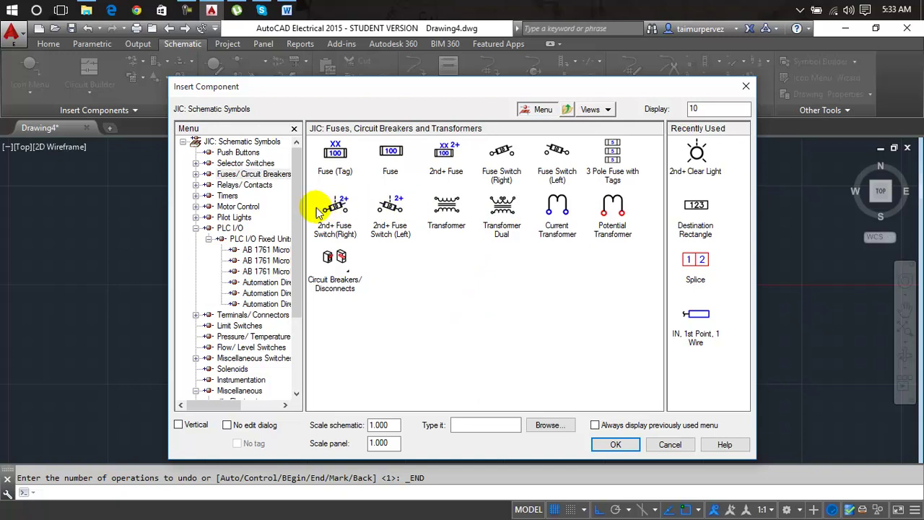
left_click(246, 152)
left_click(257, 142)
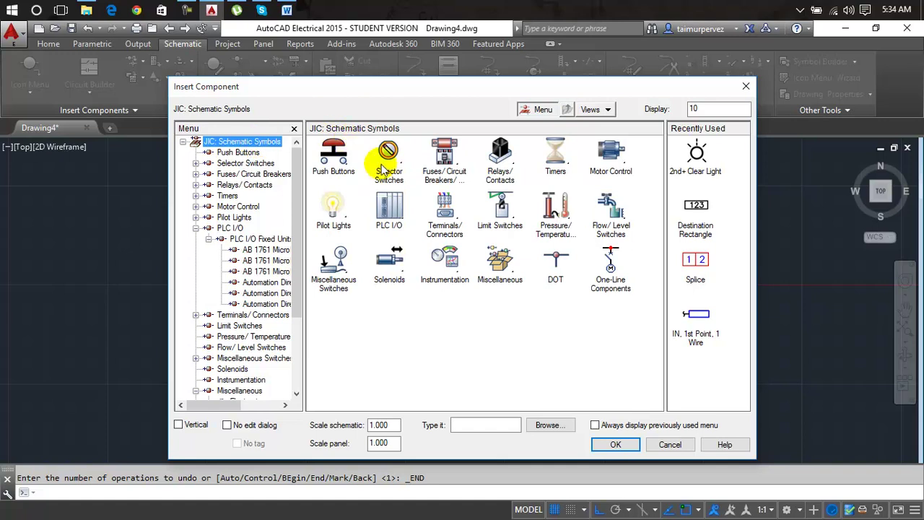
left_click(454, 165)
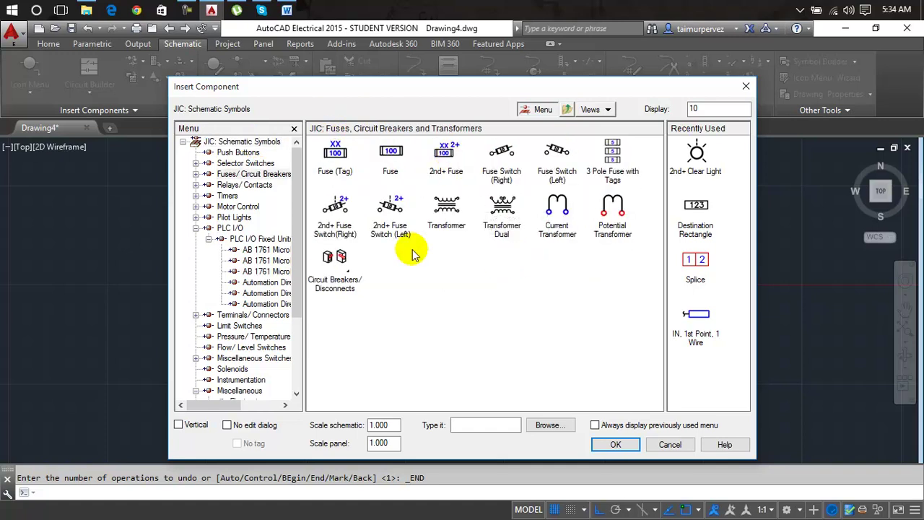
left_click(249, 141)
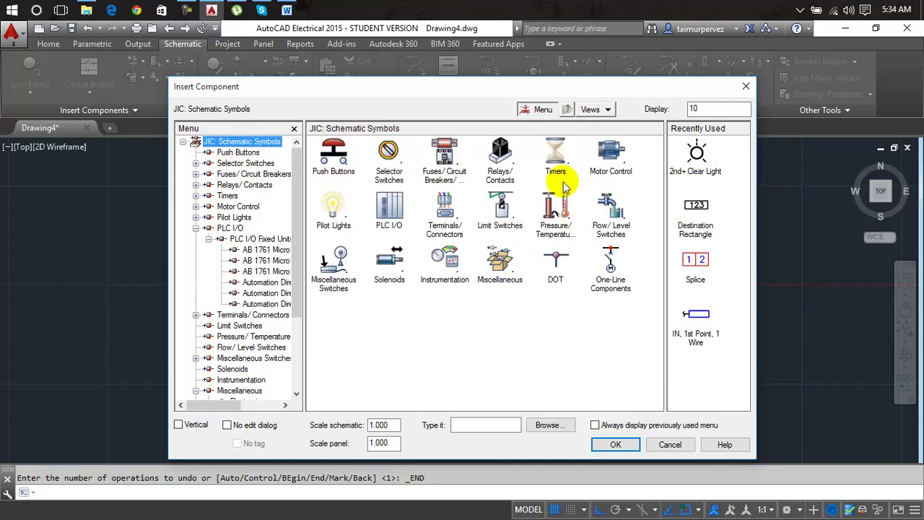
left_click(505, 156)
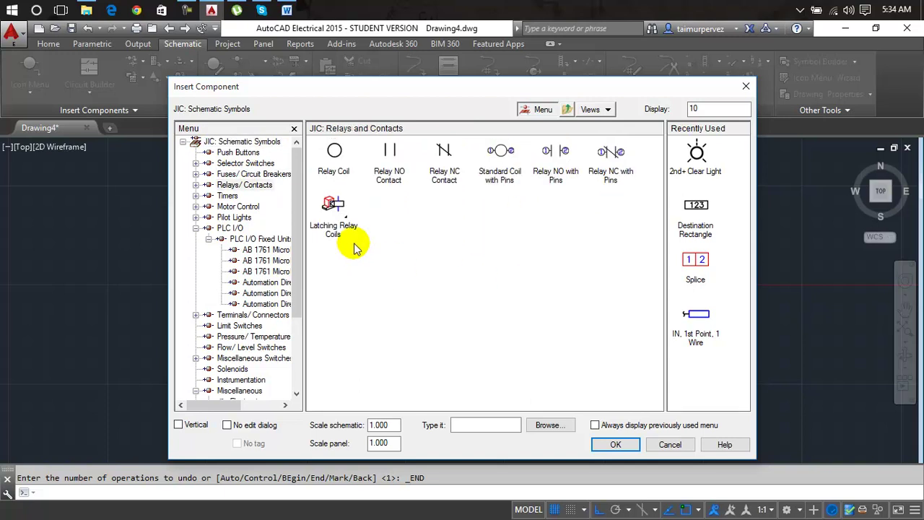
left_click(268, 143)
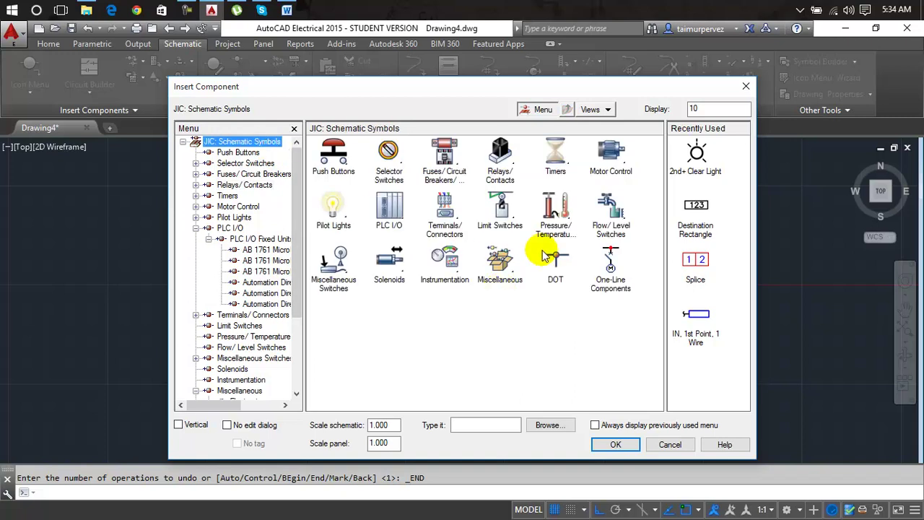
left_click(611, 161)
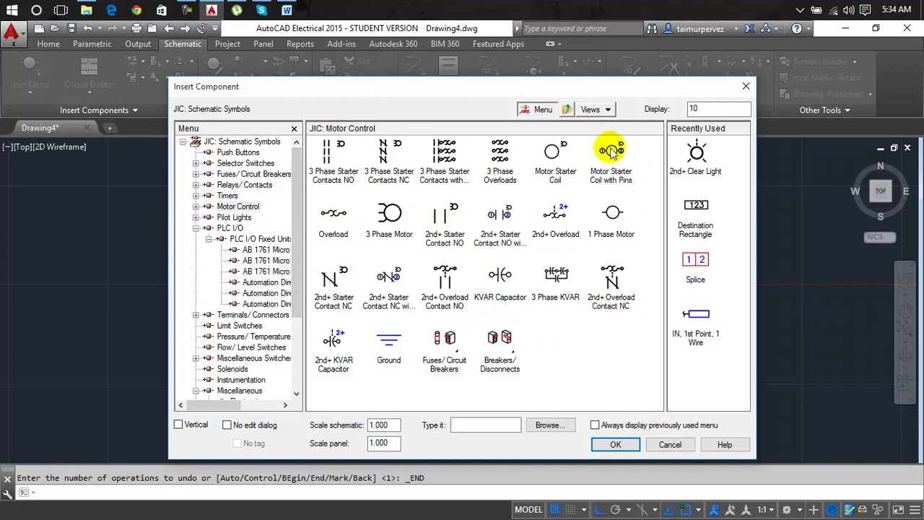
left_click(276, 142)
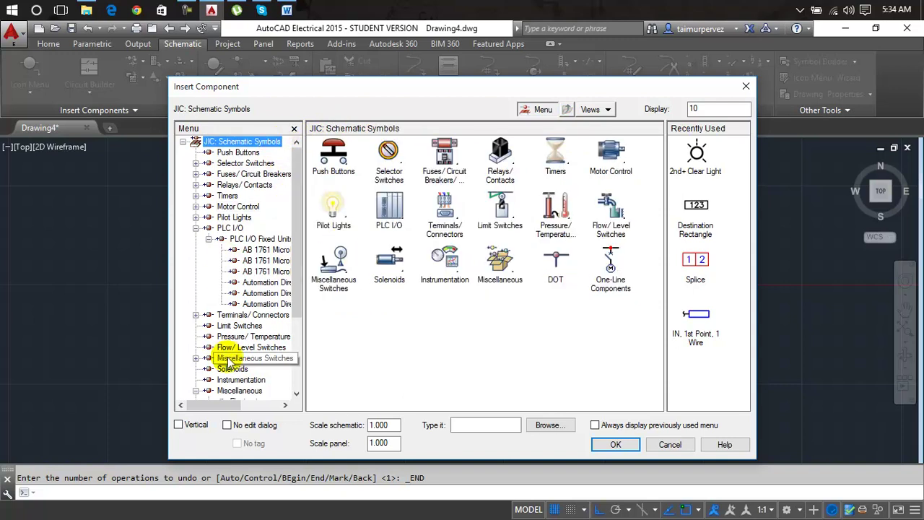
Examine the terminals and connectors symbols and close the component library without inserting any symbol.
left_click(445, 211)
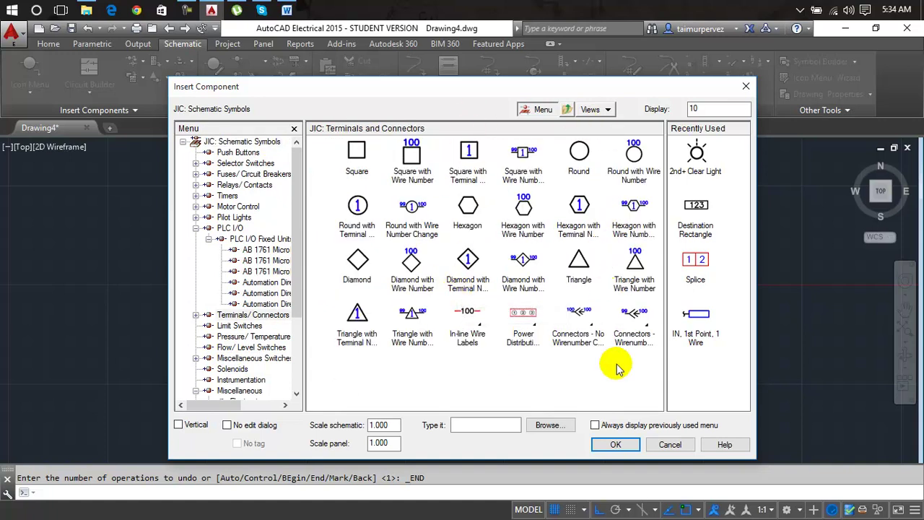
left_click(745, 87)
Draw two short vertical battery plate lines side by side across the middle of the loop's lower wire, making the left one shorter.
scroll(445, 308, "up", 2)
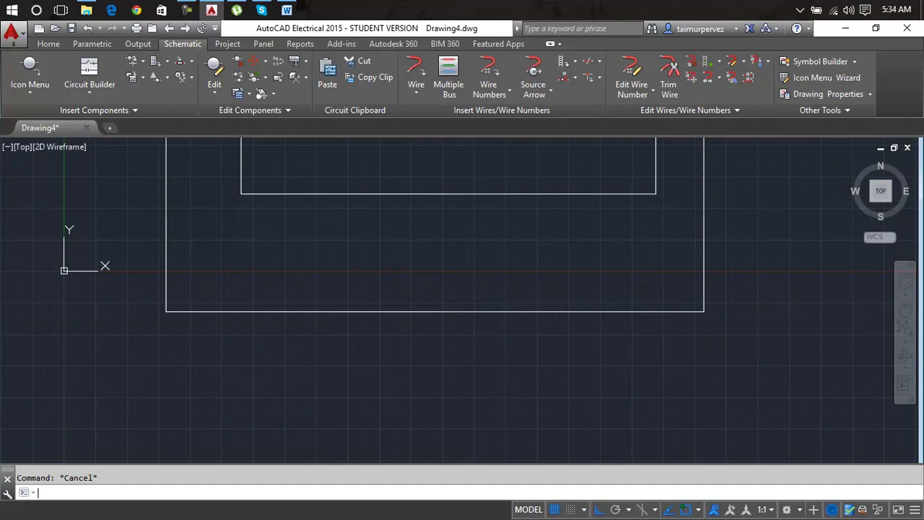
key("Return")
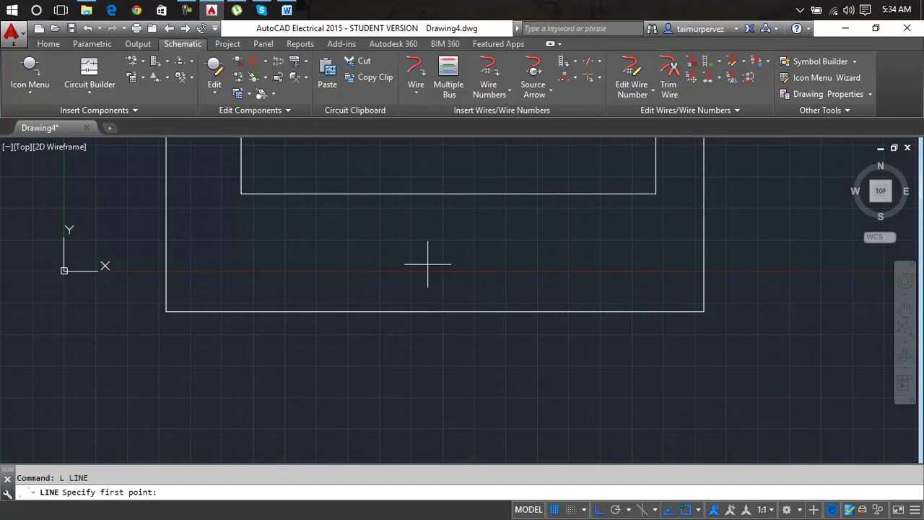
left_click(470, 289)
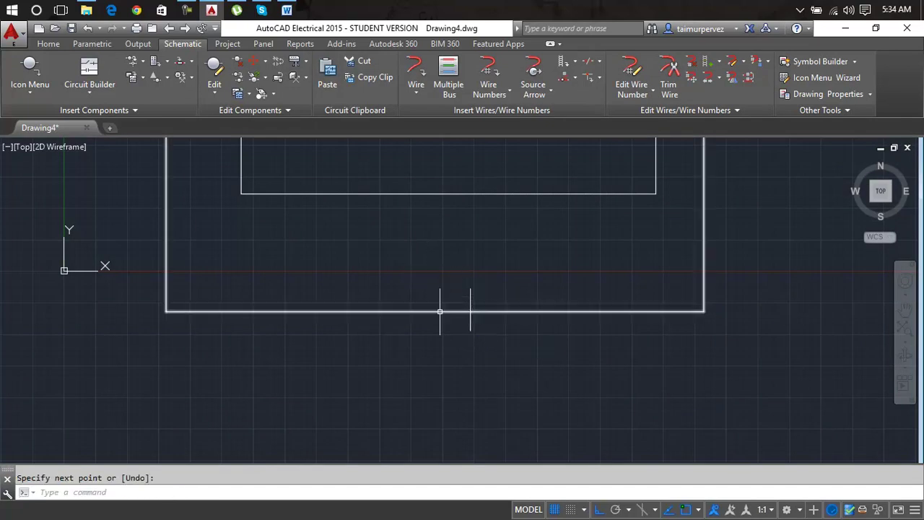
key("Return")
left_click(444, 300)
left_click(445, 326)
key("Return")
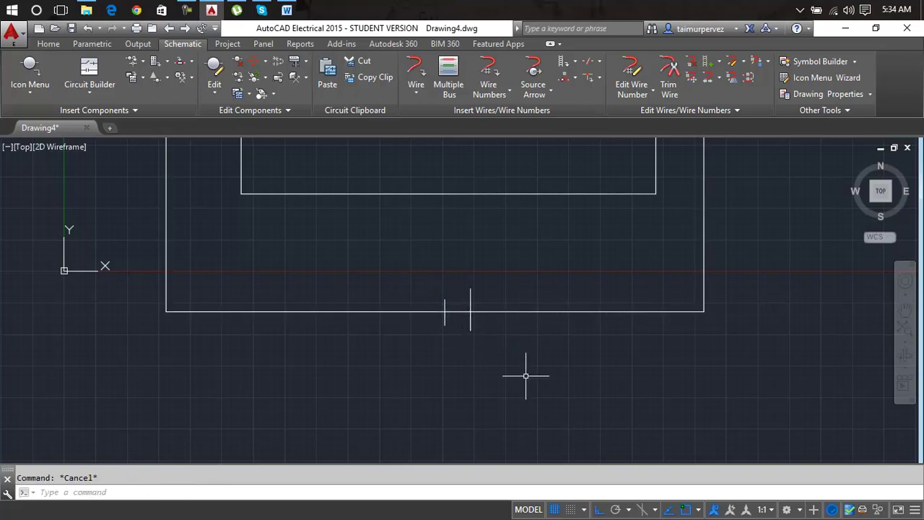
type("tr")
key("Return")
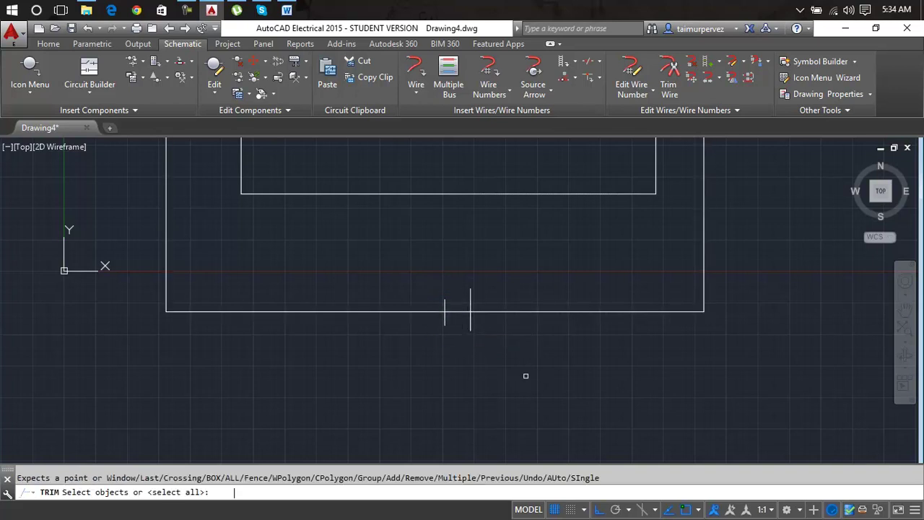
left_click(459, 311)
left_click(459, 312)
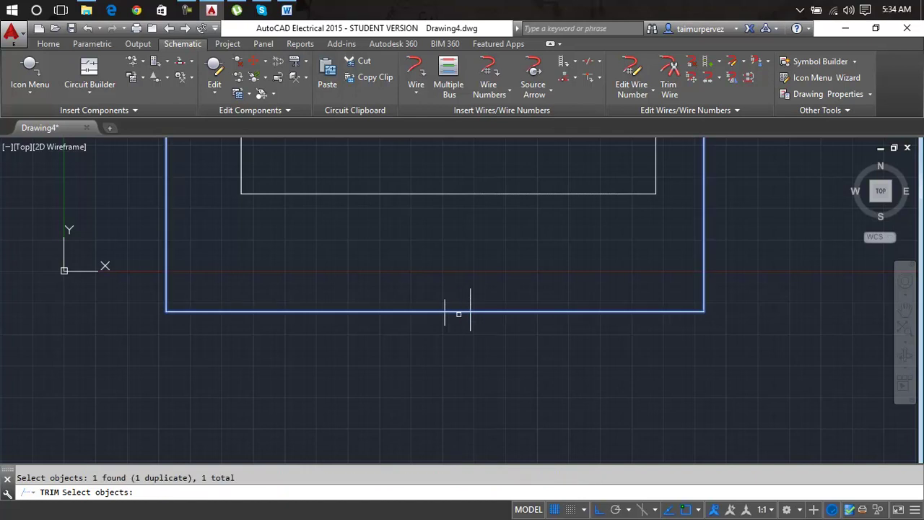
key("Escape")
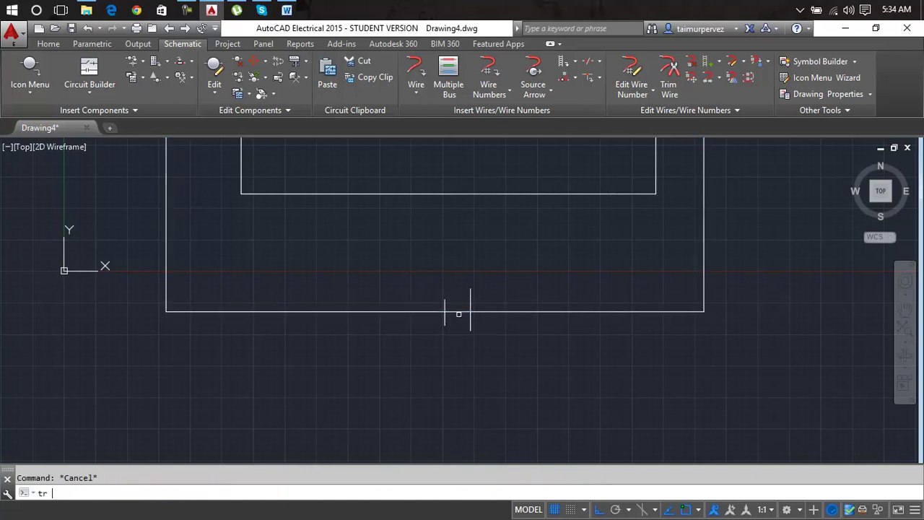
Trim away the piece of the loop's lower wire between the two battery plate lines.
key("Return")
key("Return")
left_click(459, 311)
key("Escape")
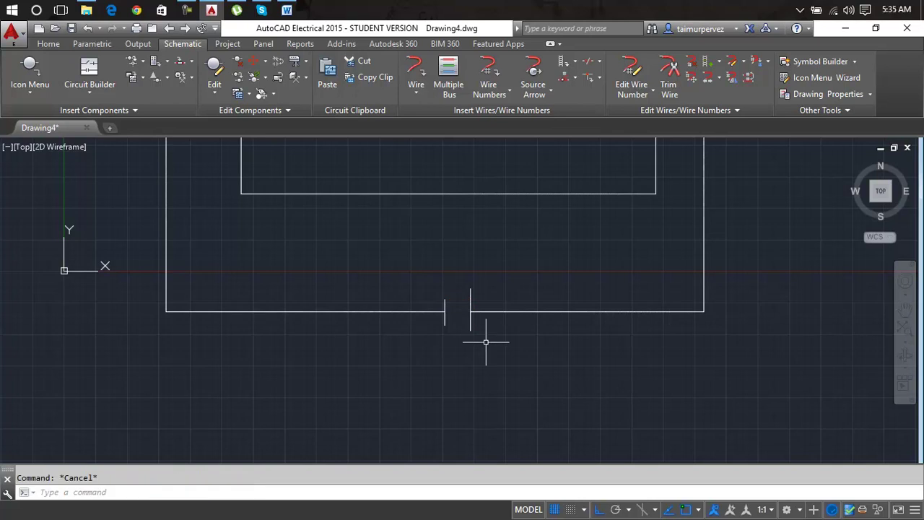
scroll(486, 342, "down", 4)
middle_click_drag(486, 342, 481, 392)
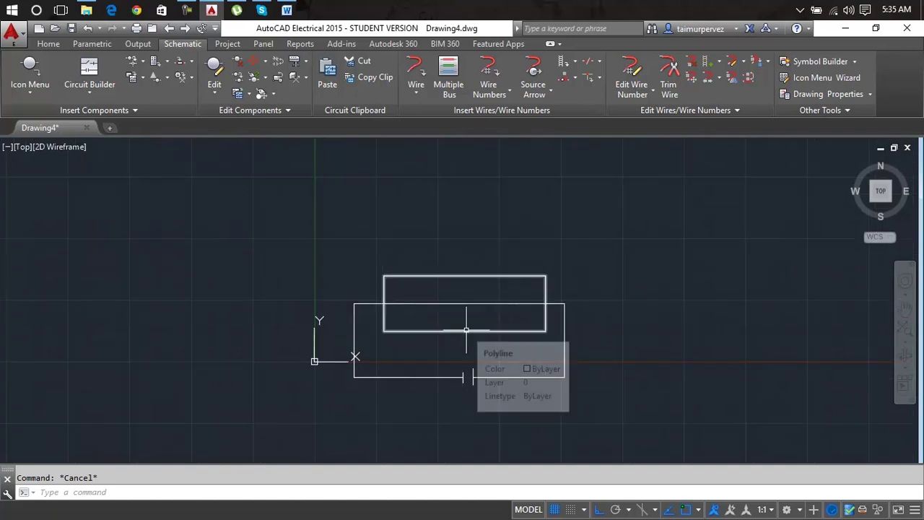
middle_click_drag(519, 340, 567, 319)
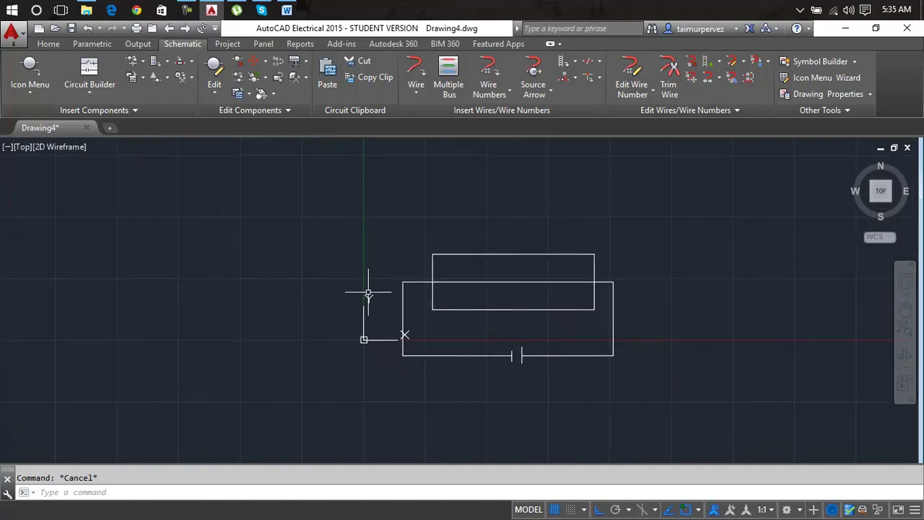
type("c")
left_click(88, 443)
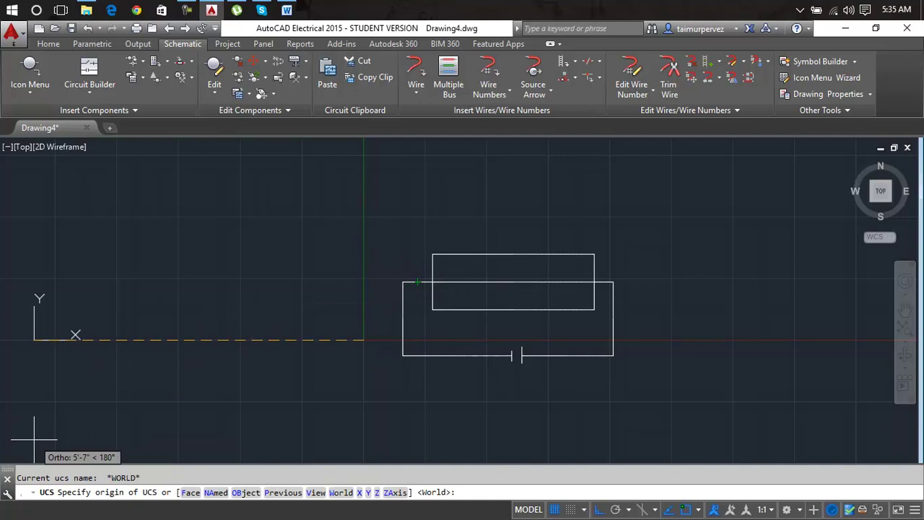
key("Escape")
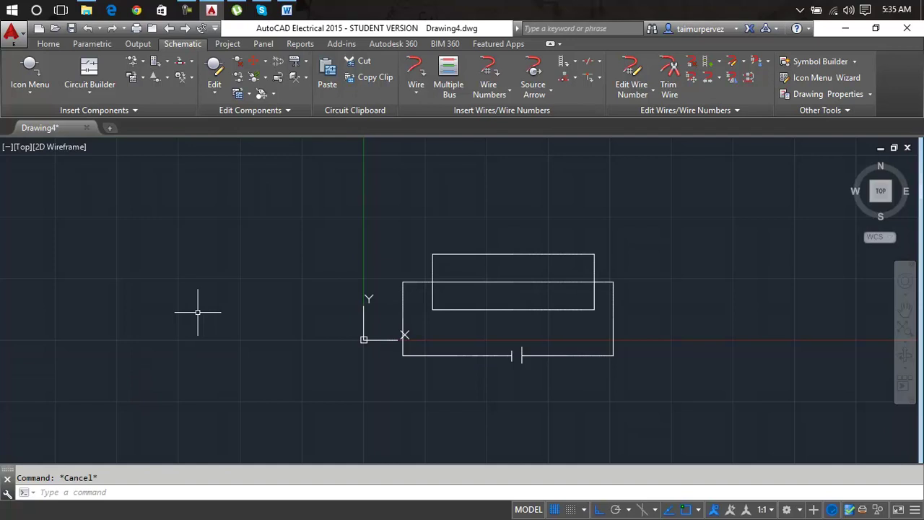
Turn off displaying the UCS icon at the UCS origin point in the UCS settings.
type("u")
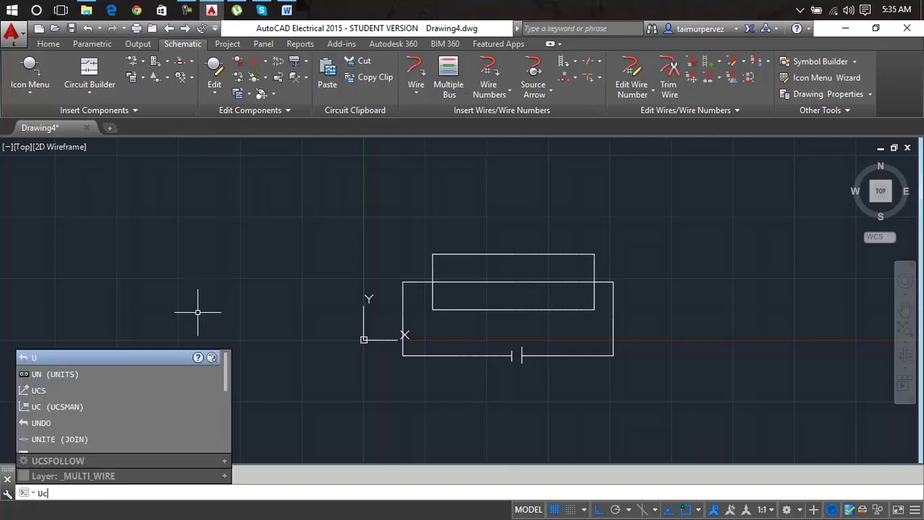
type("c")
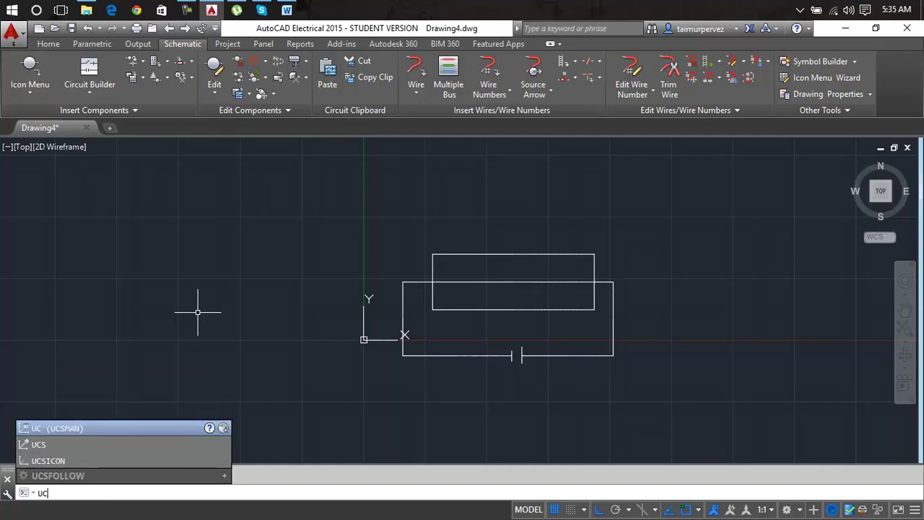
key("Return")
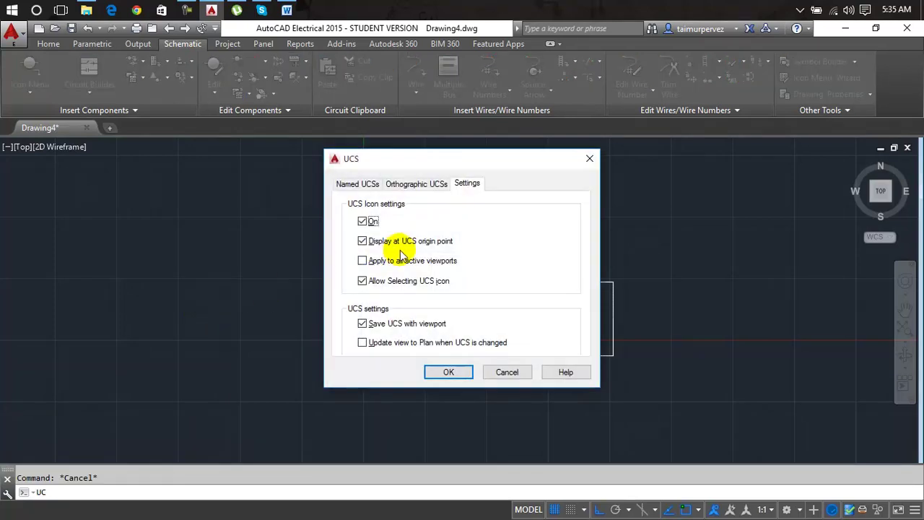
left_click(406, 240)
left_click(449, 371)
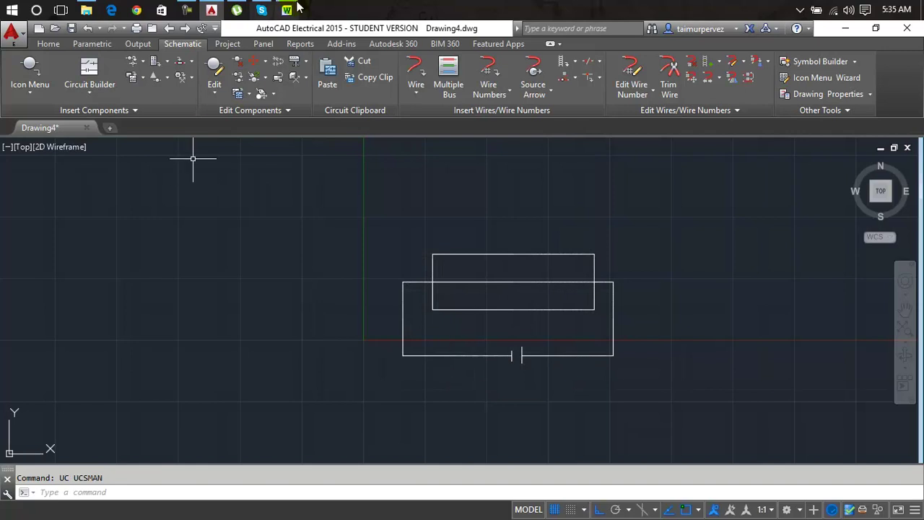
Insert a Push Button NO symbol on the left vertical wire of the circuit loop.
left_click(52, 68)
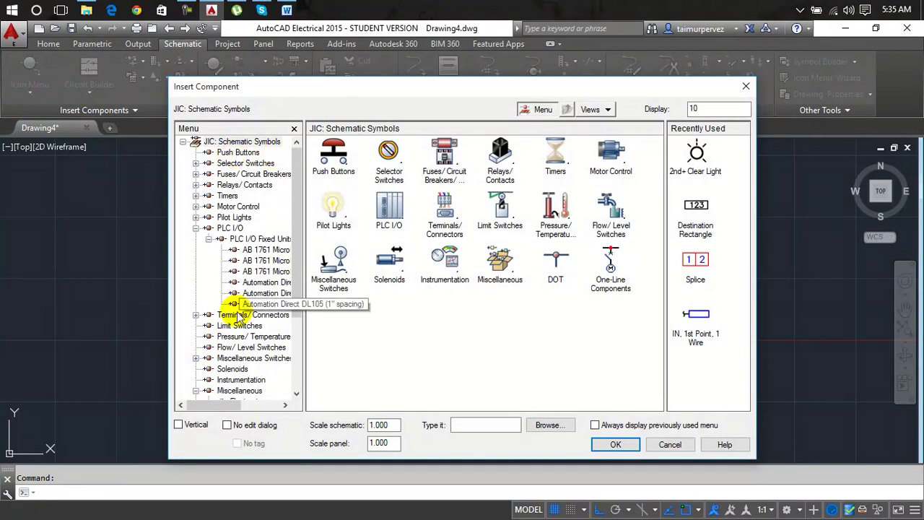
left_click(334, 151)
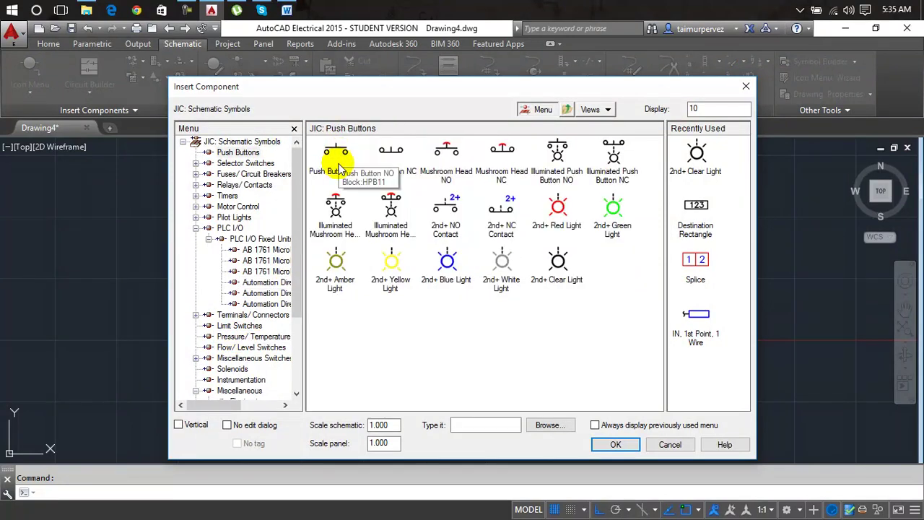
left_click(334, 158)
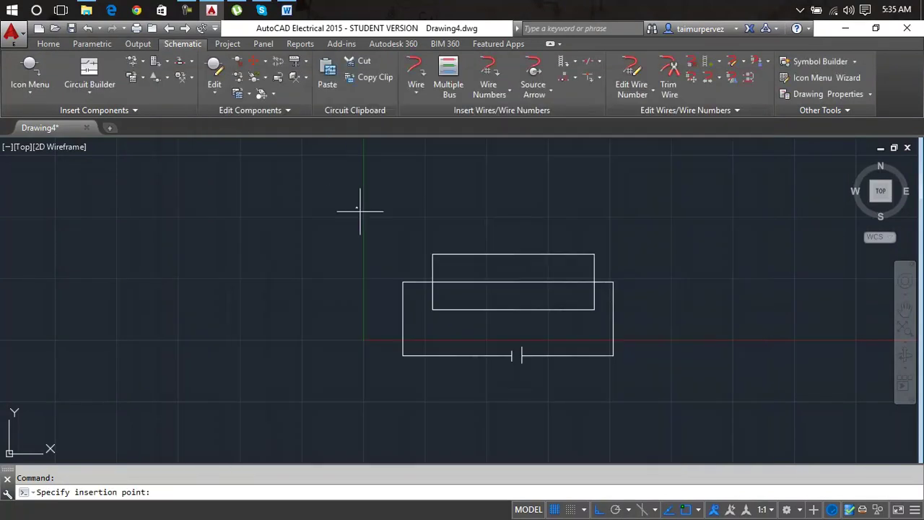
left_click(404, 320)
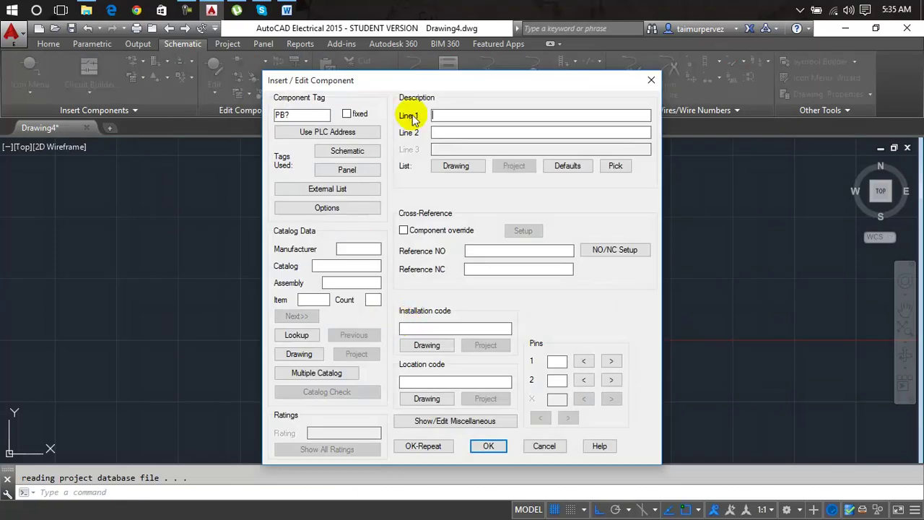
Set the push button's component tag to sw/off and accept the component data.
left_click(293, 117)
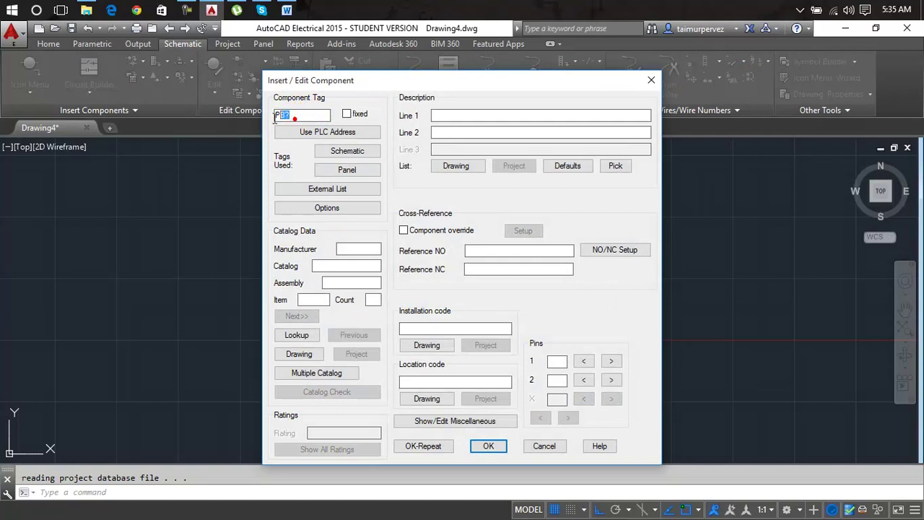
double_click(291, 117)
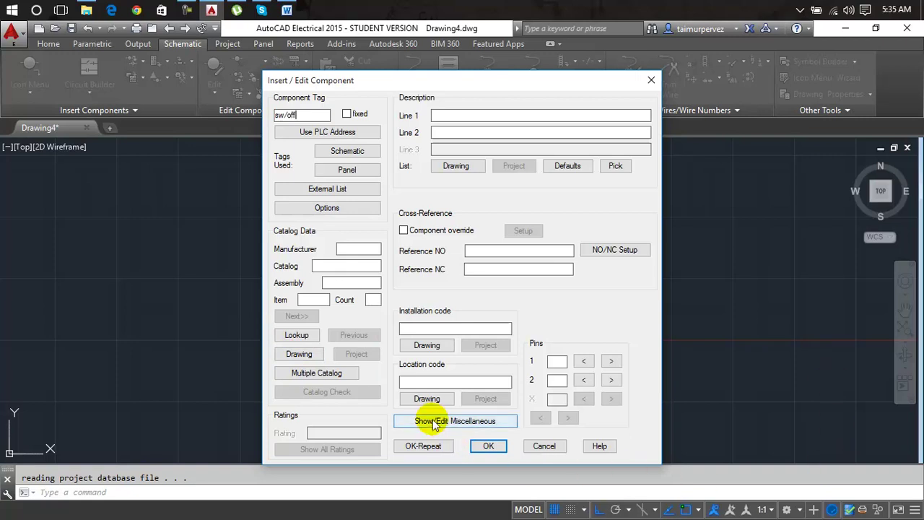
left_click(488, 445)
Examine the inserted push button up close and review its block attributes.
scroll(402, 320, "up", 5)
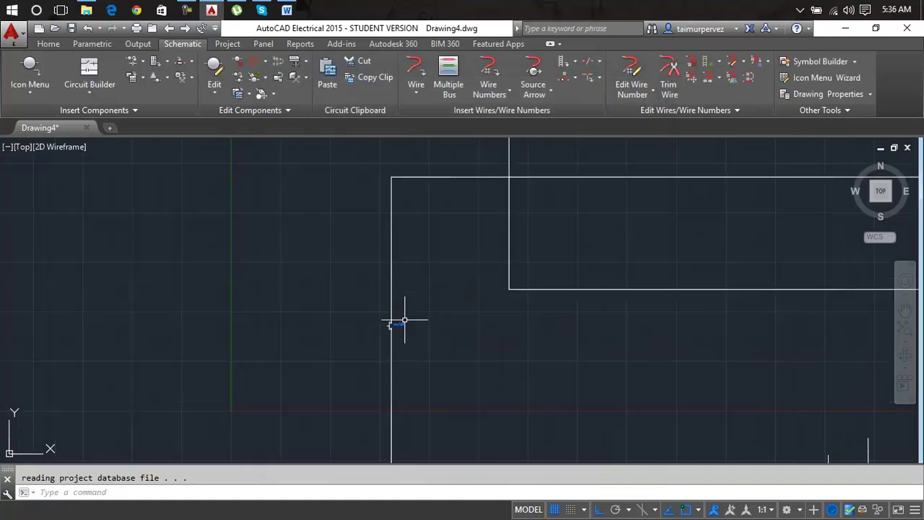
scroll(324, 351, "down", 6)
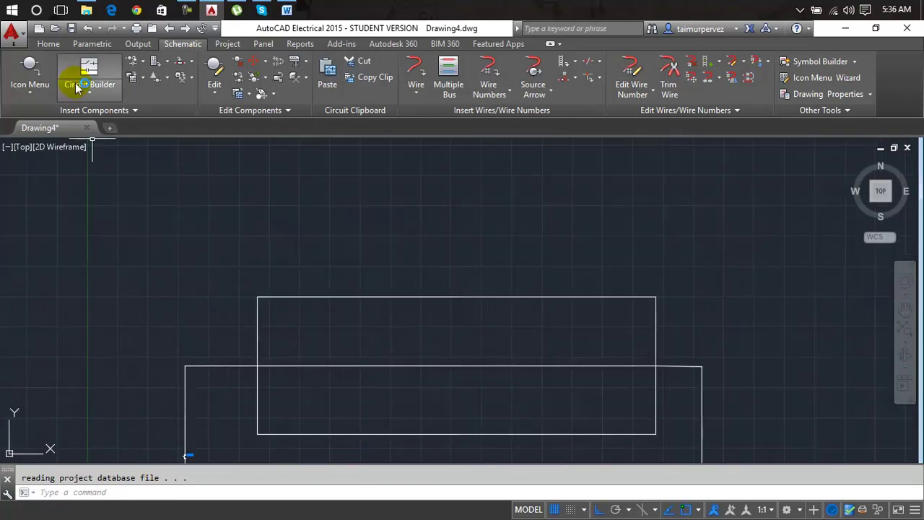
scroll(45, 314, "down", 3)
middle_click_drag(46, 314, 238, 229)
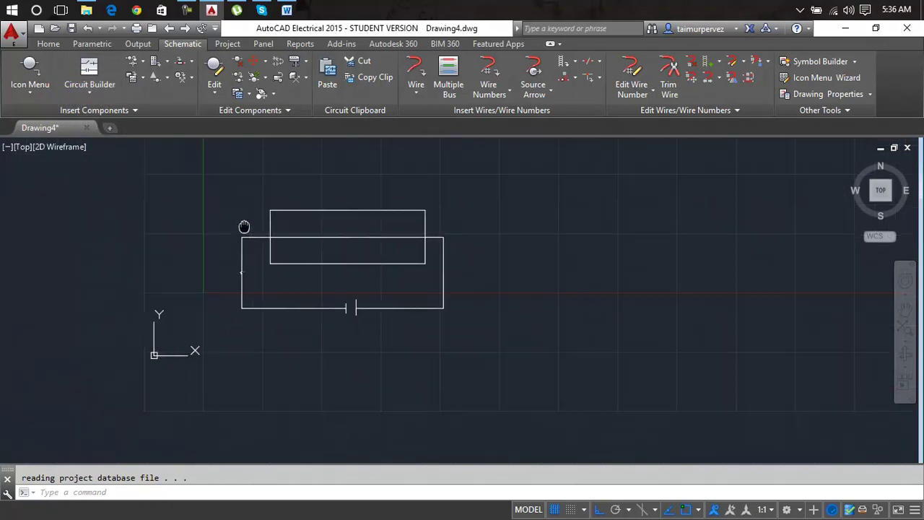
scroll(244, 263, "up", 4)
scroll(243, 271, "up", 2)
left_click(203, 251)
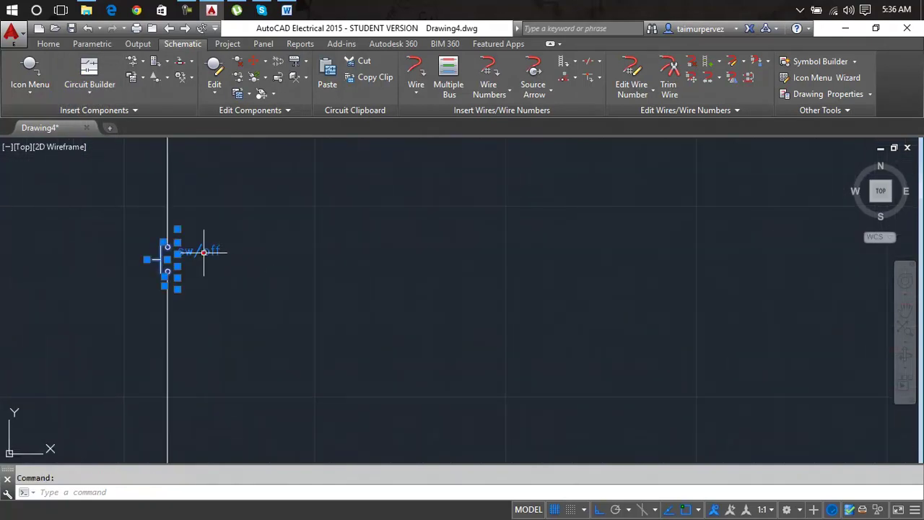
double_click(204, 252)
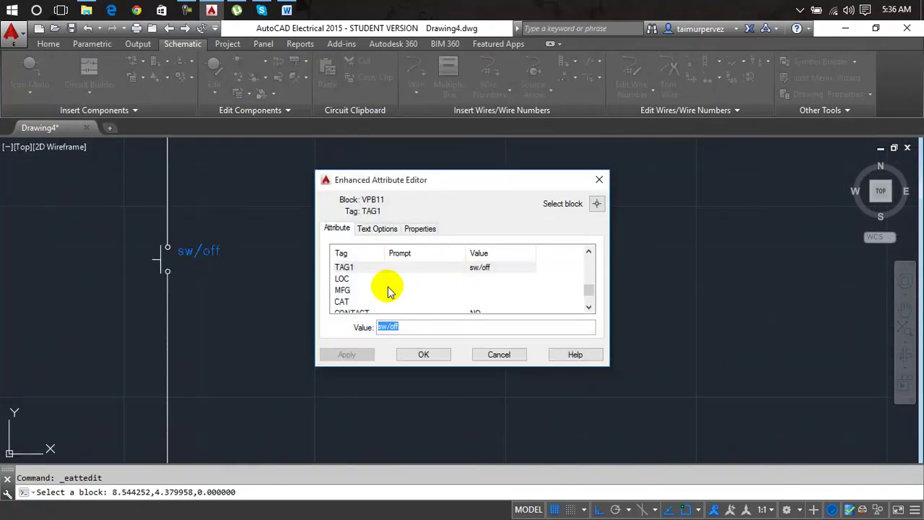
left_click(595, 206)
scroll(499, 267, "down", 5)
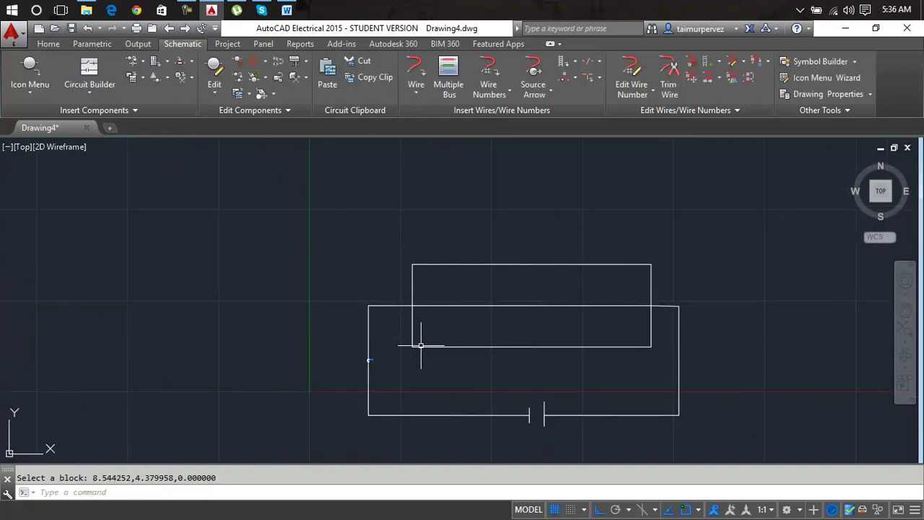
Shrink the upper rectangle by stretching its bottom edge up about 7 inches, clear of the loop, and its right edge inward to about half the width.
left_click(800, 212)
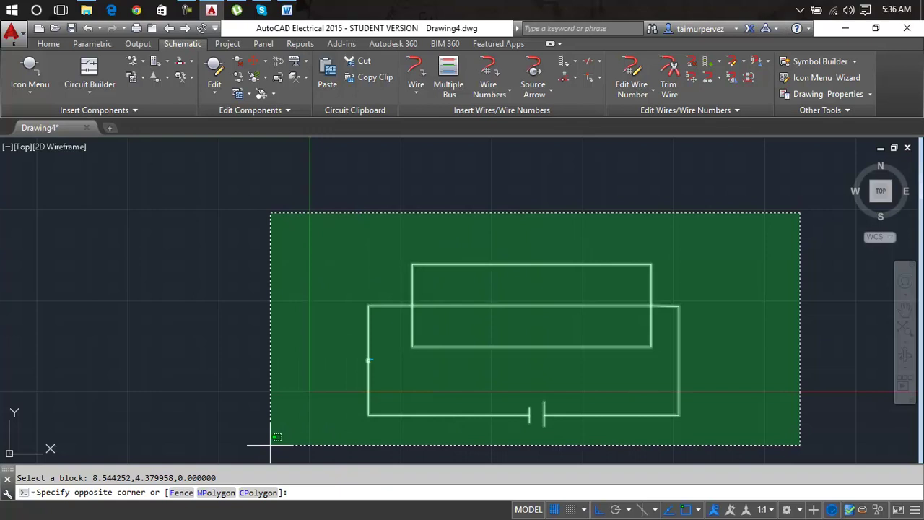
key("Escape")
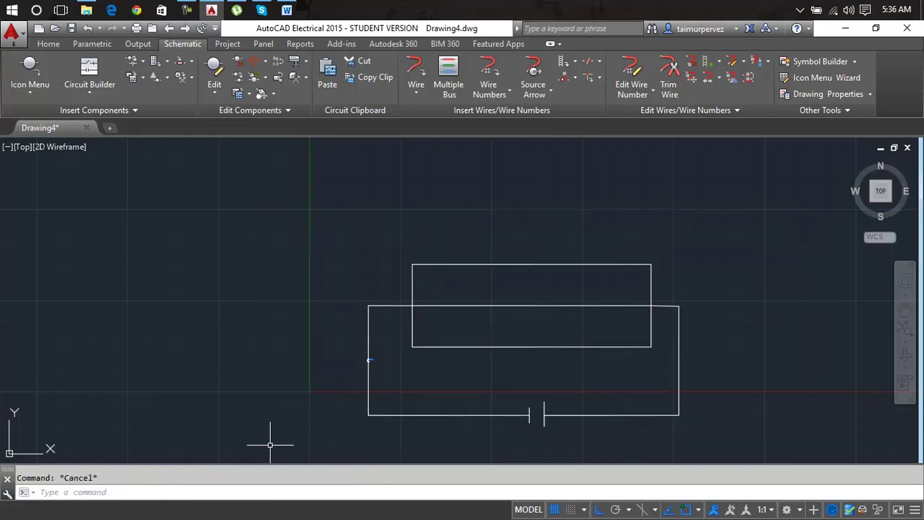
left_click(533, 347)
left_click(532, 347)
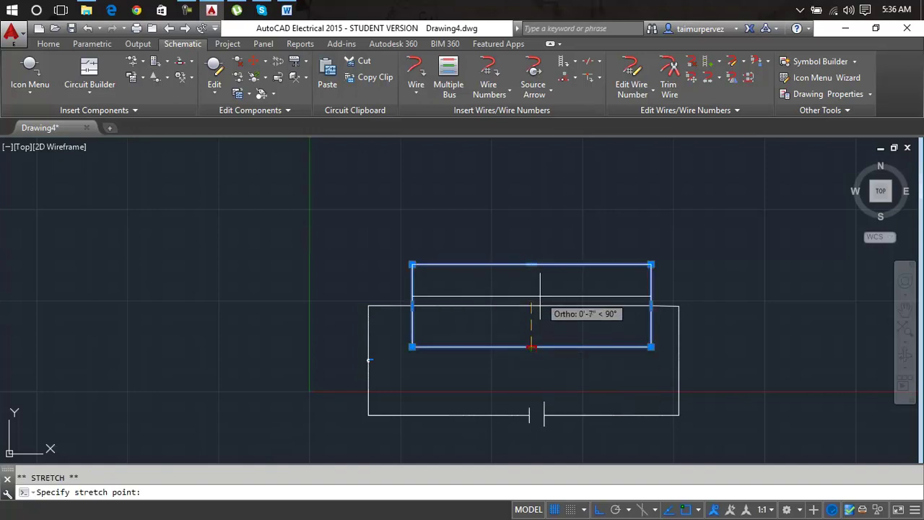
left_click(541, 296)
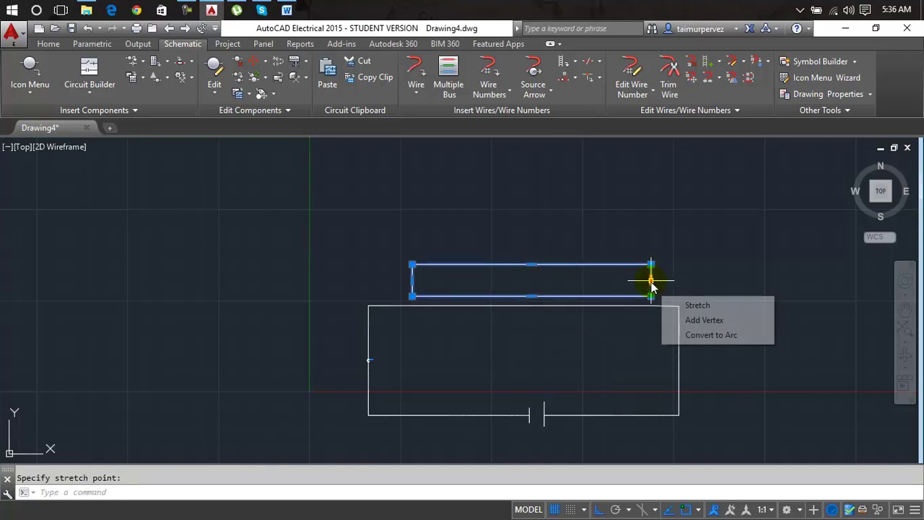
left_click(651, 280)
left_click(539, 280)
left_click(543, 305)
left_click(532, 305)
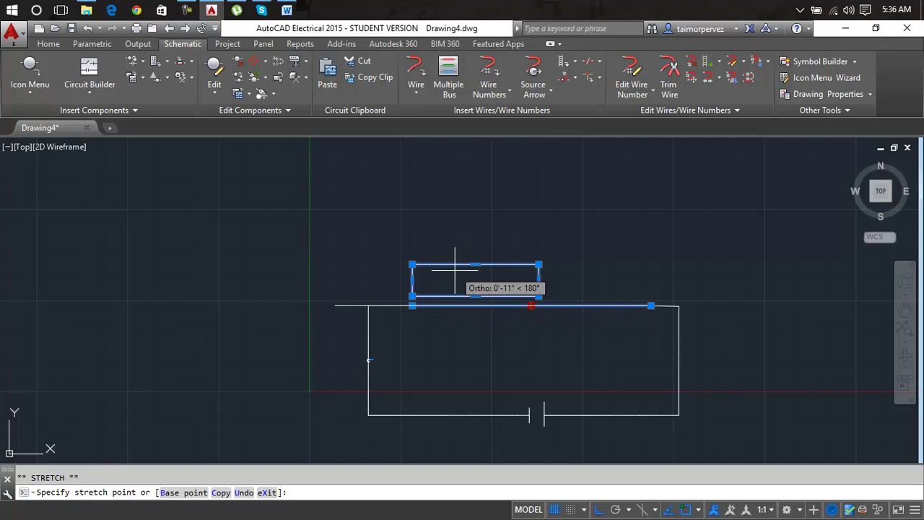
key("Escape")
key("Escape")
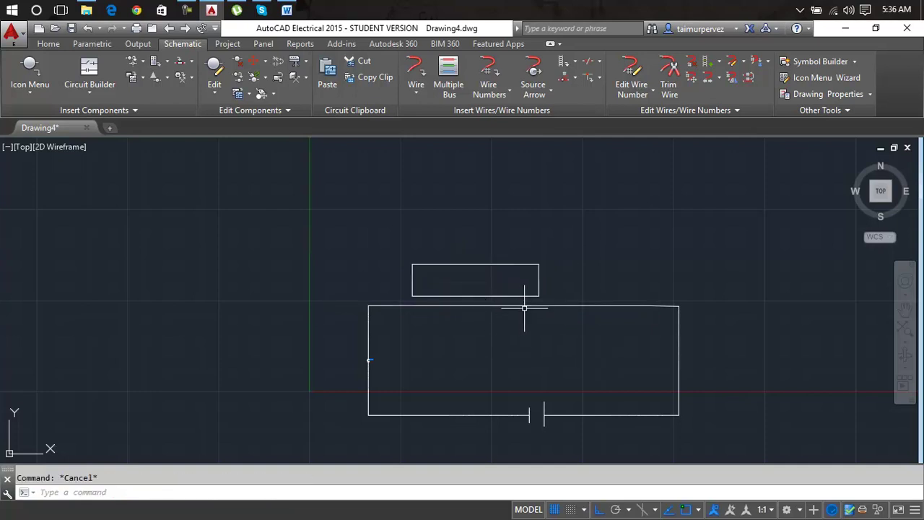
Delete the lower circuit loop together with its battery and push button, keeping only the upper rectangle.
left_click(782, 294)
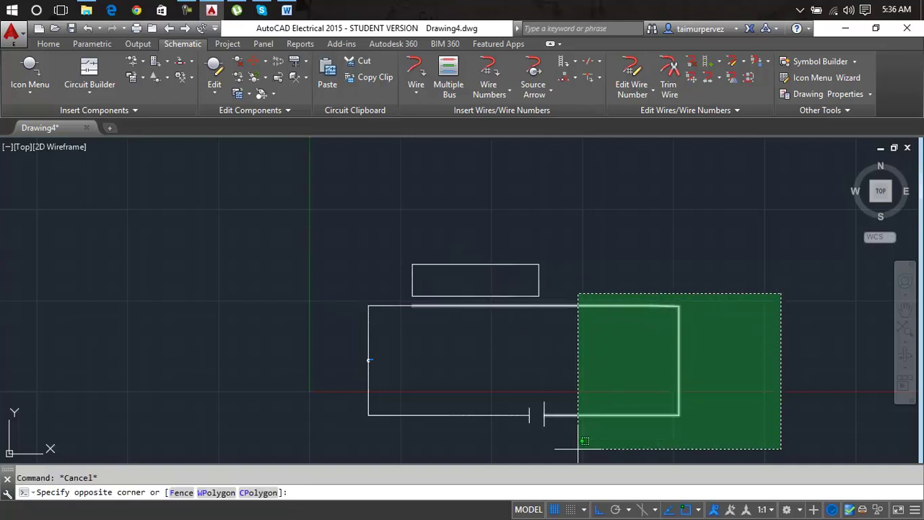
key("Escape")
left_click(727, 253)
left_click(614, 454)
key("Delete")
left_click(568, 363)
left_click(516, 423)
key("Delete")
left_click(410, 378)
left_click(365, 299)
key("Return")
Stretch the remaining rectangle's right edge inward by about a quarter of its width.
left_click(475, 265)
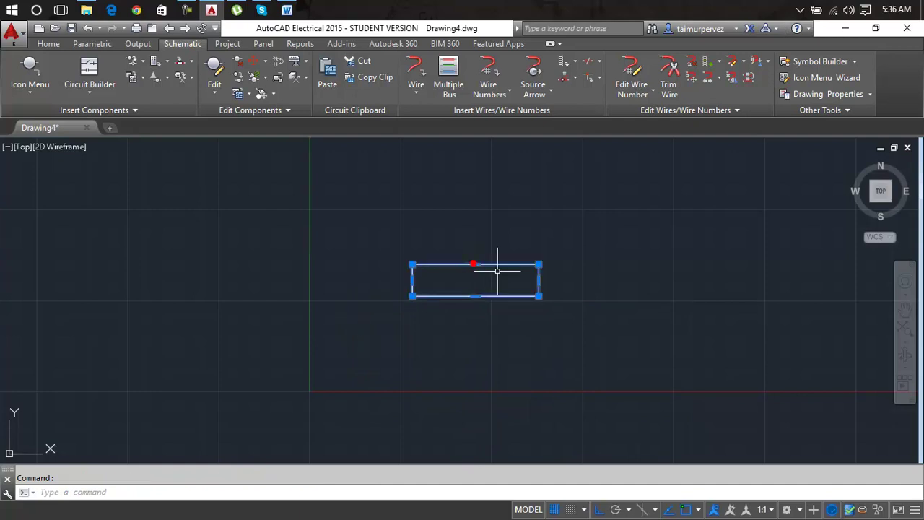
left_click(539, 296)
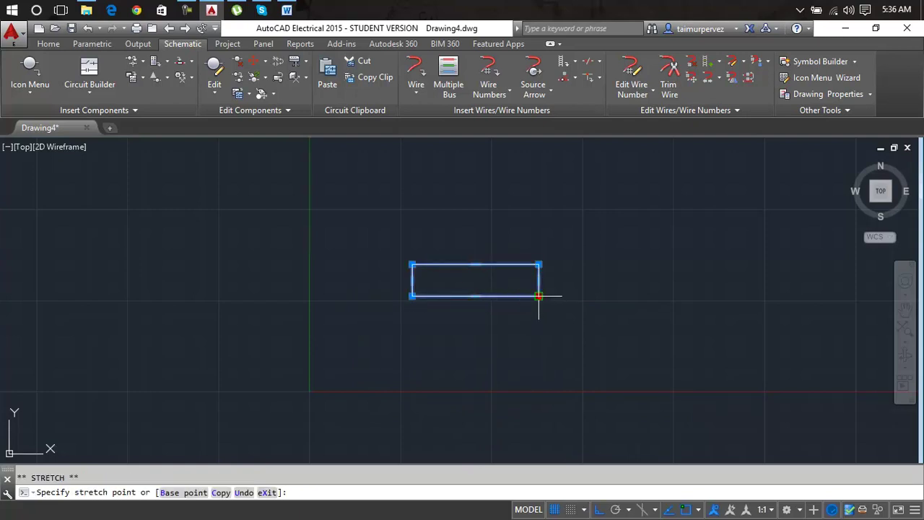
key("Escape")
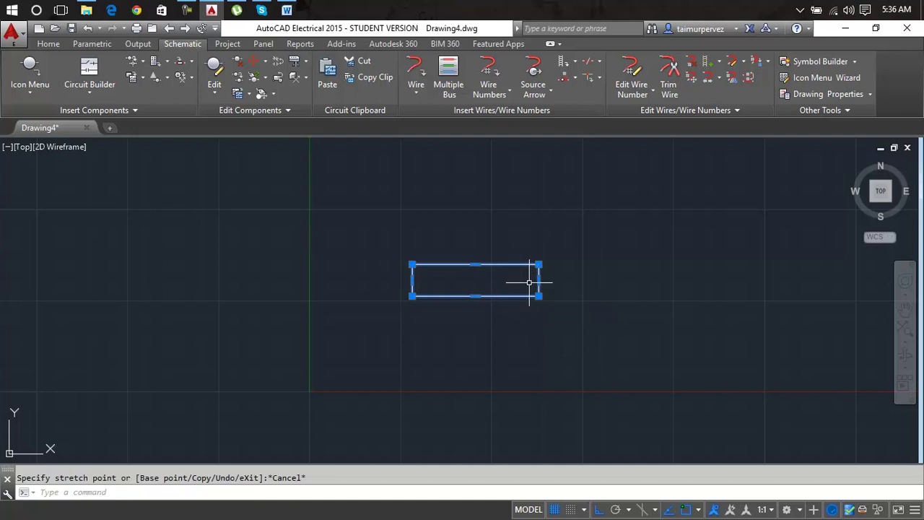
left_click(542, 282)
left_click(507, 278)
scroll(467, 274, "up", 6)
key("Escape")
key("Escape")
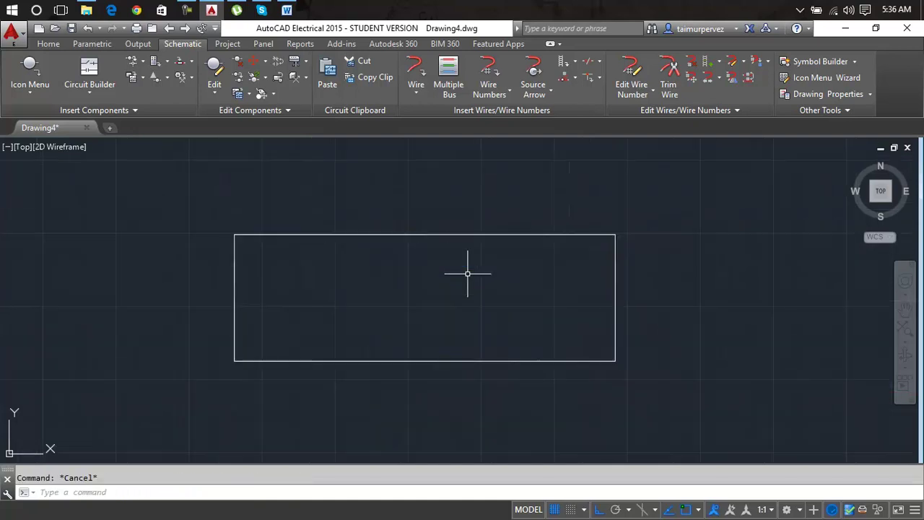
Draw a horizontal line across the middle of the rectangle from its left edge to its right edge.
type("l")
key("Return")
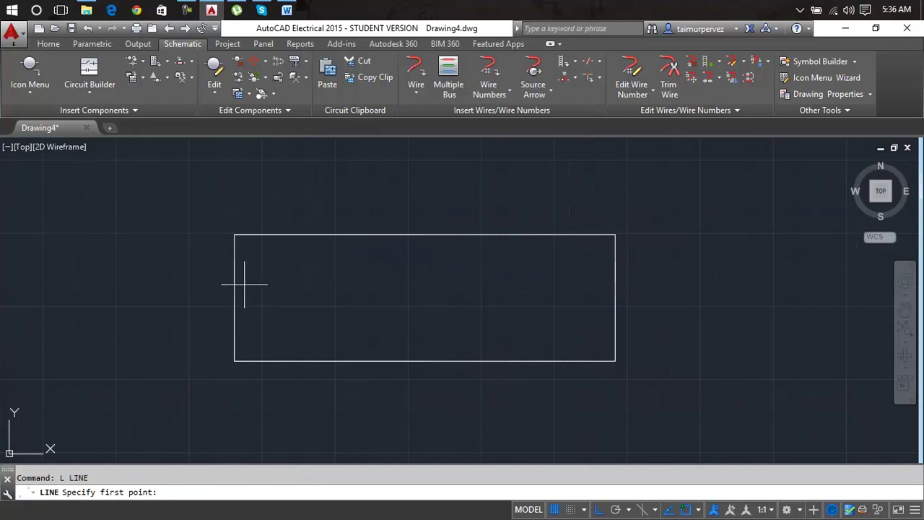
left_click(234, 298)
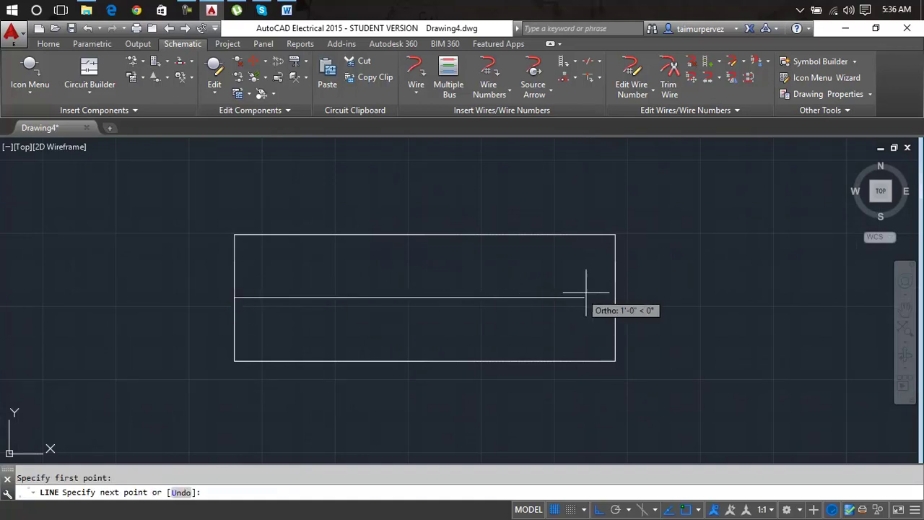
left_click(615, 297)
key("Return")
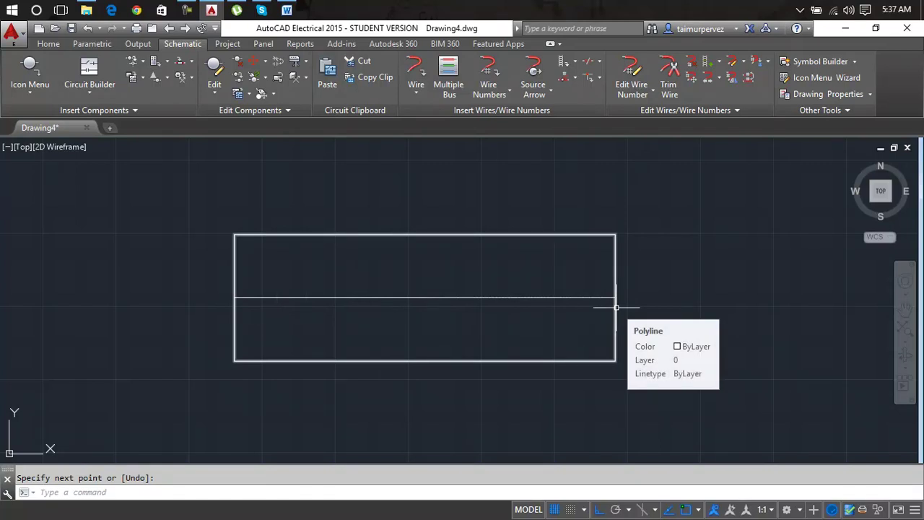
Insert a Fixed Resistor from the Electronics symbols near the middle of the rectangle's top edge.
left_click(41, 72)
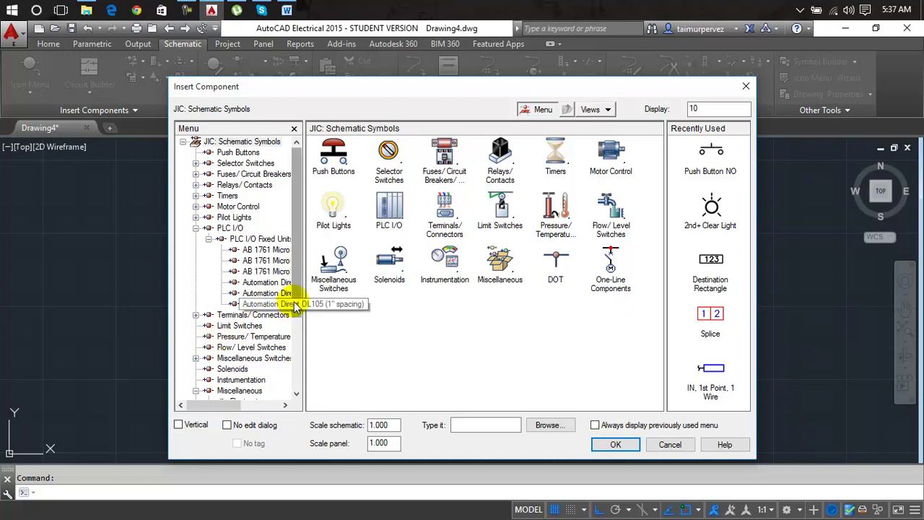
scroll(294, 309, "down", 1)
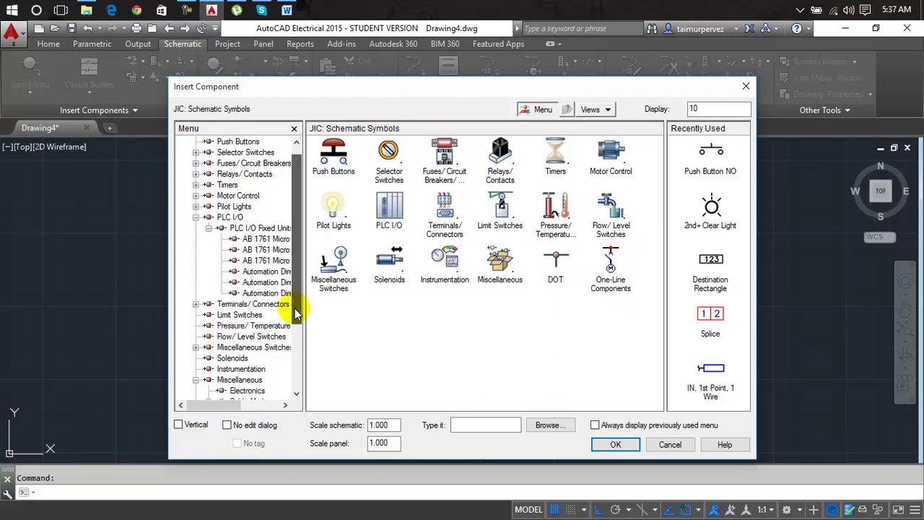
left_click(247, 390)
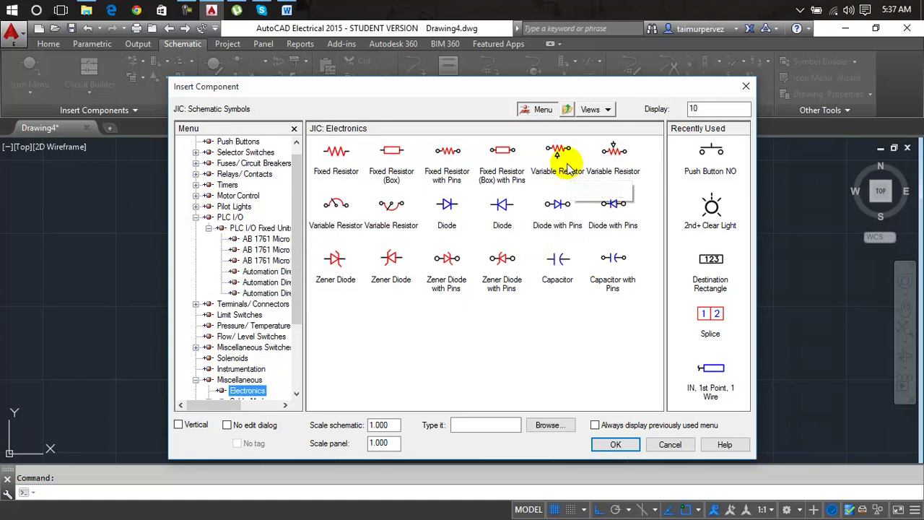
left_click(337, 165)
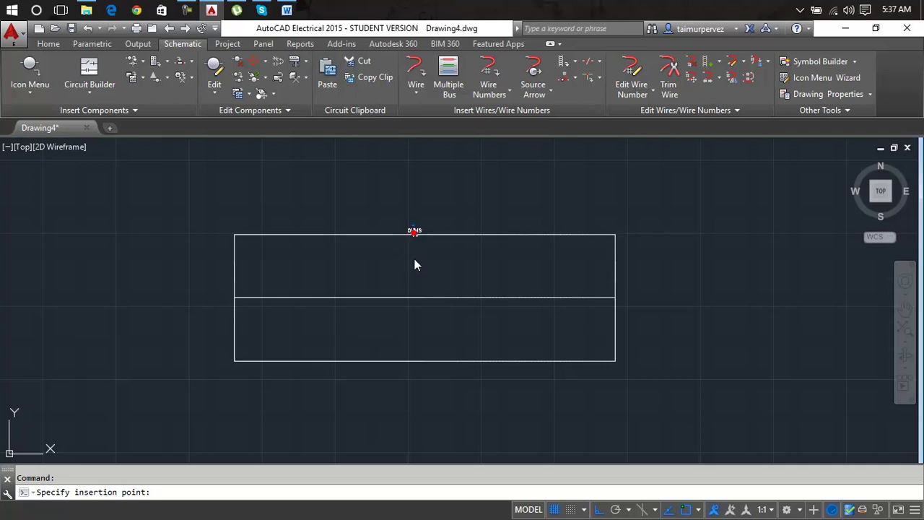
left_click(414, 233)
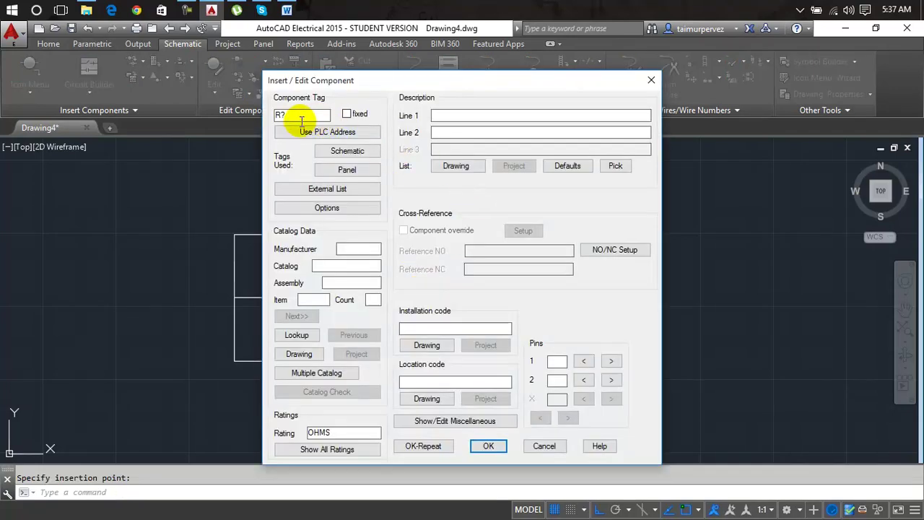
Set the resistor's component tag to R1 and accept the component data.
left_click(281, 114)
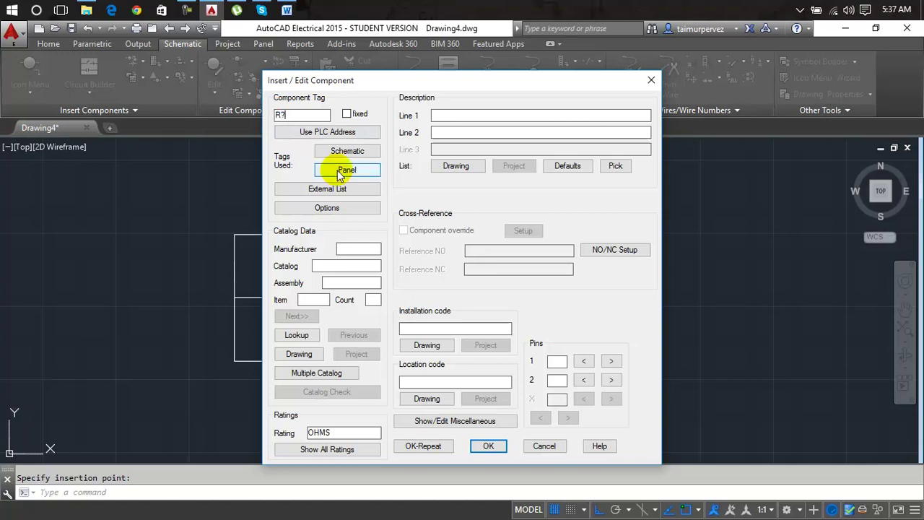
type("1")
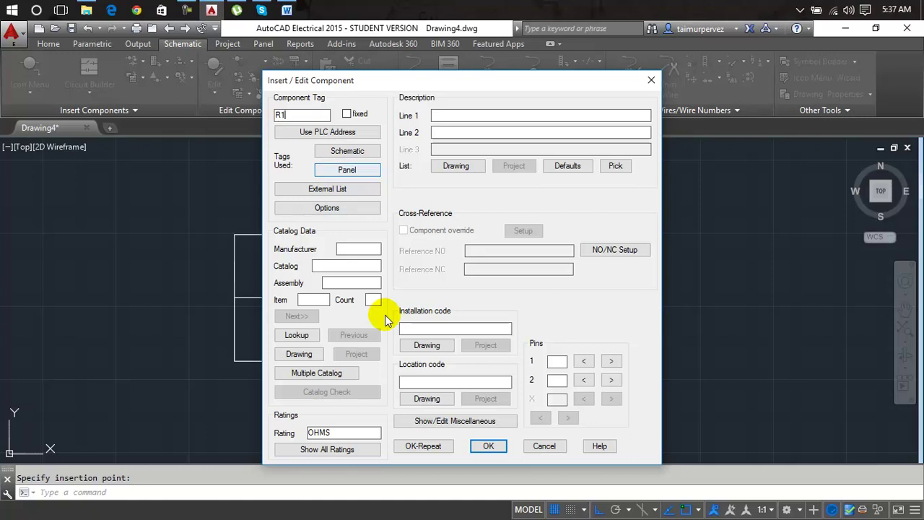
left_click(488, 445)
scroll(415, 231, "up", 10)
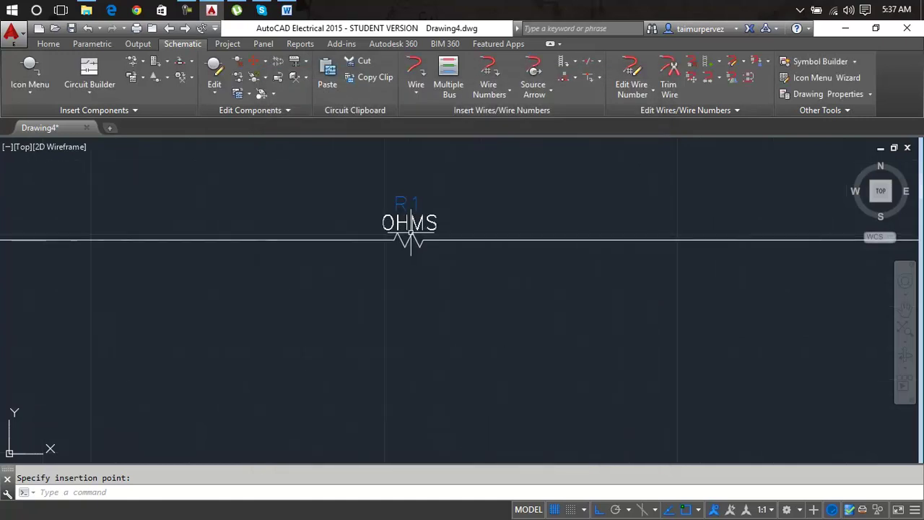
scroll(415, 217, "down", 2)
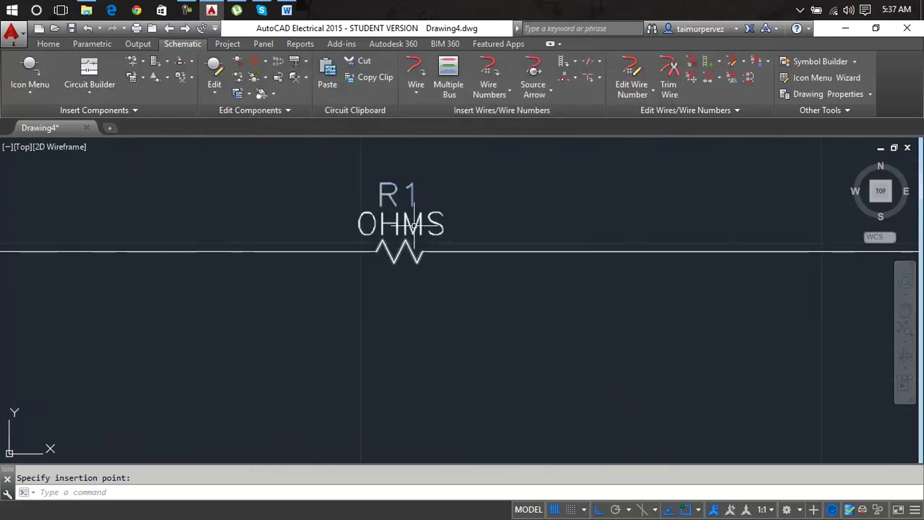
Change resistor R1's RATING1 attribute value to 15ohm and apply the change.
left_click(455, 225)
double_click(433, 224)
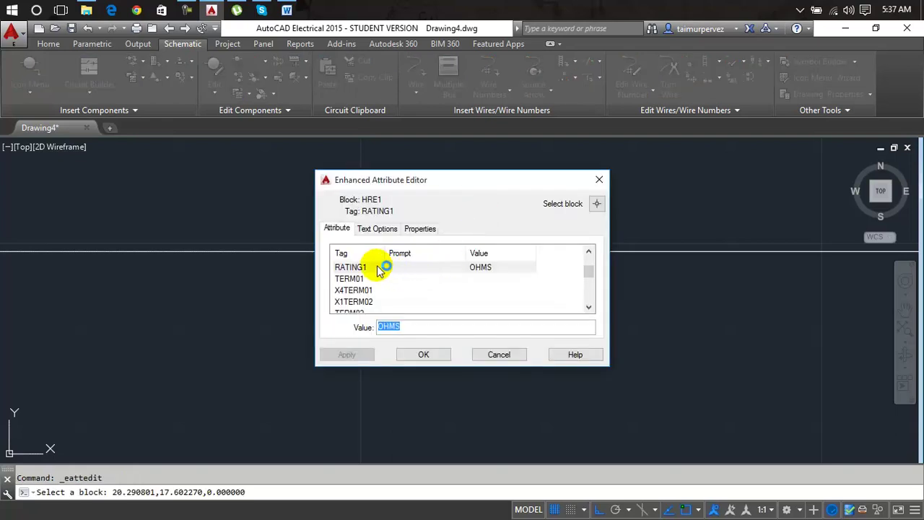
left_click(492, 268)
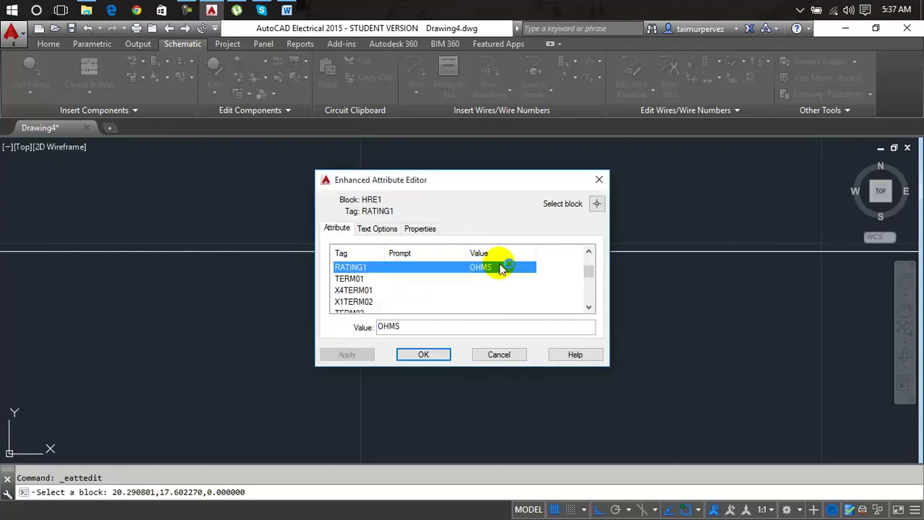
left_click(389, 329)
double_click(392, 327)
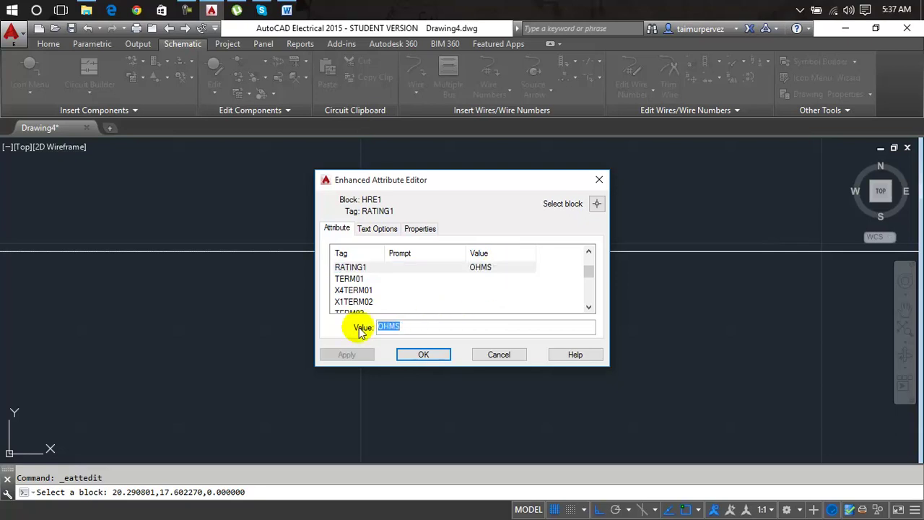
type("15")
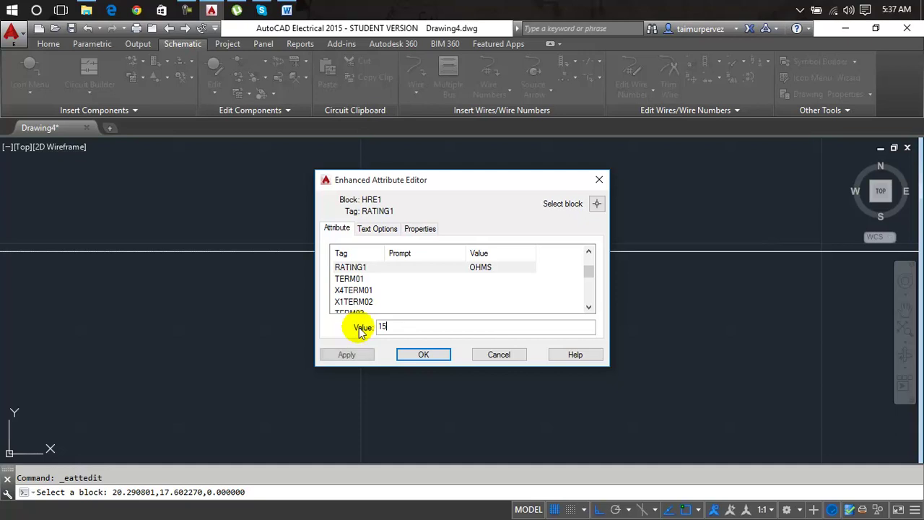
type("ohm")
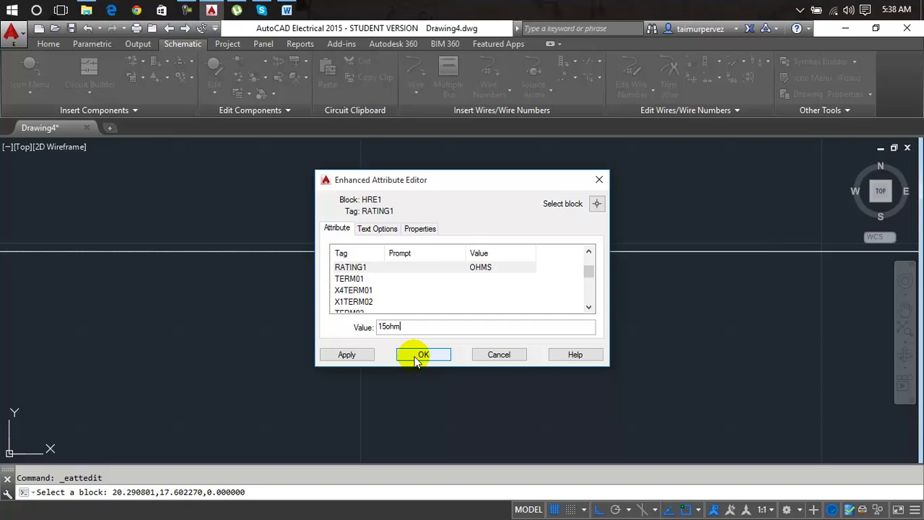
left_click(354, 354)
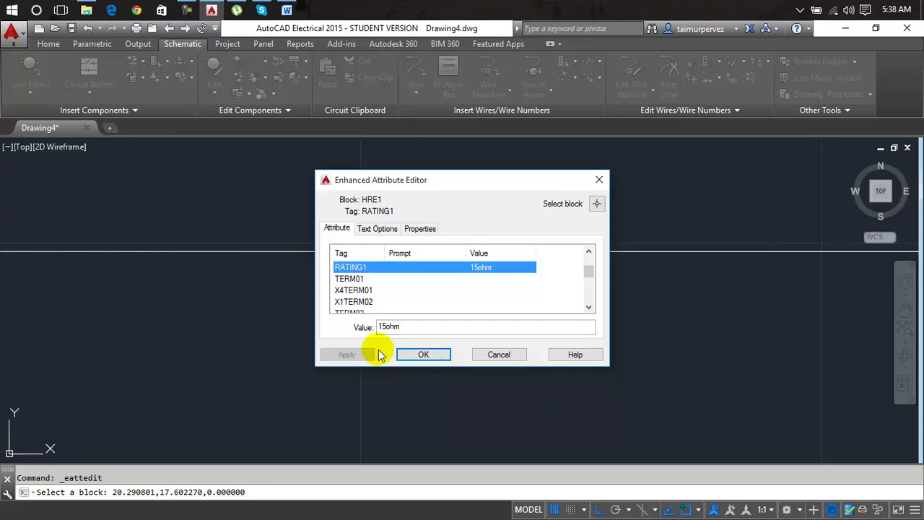
left_click(415, 353)
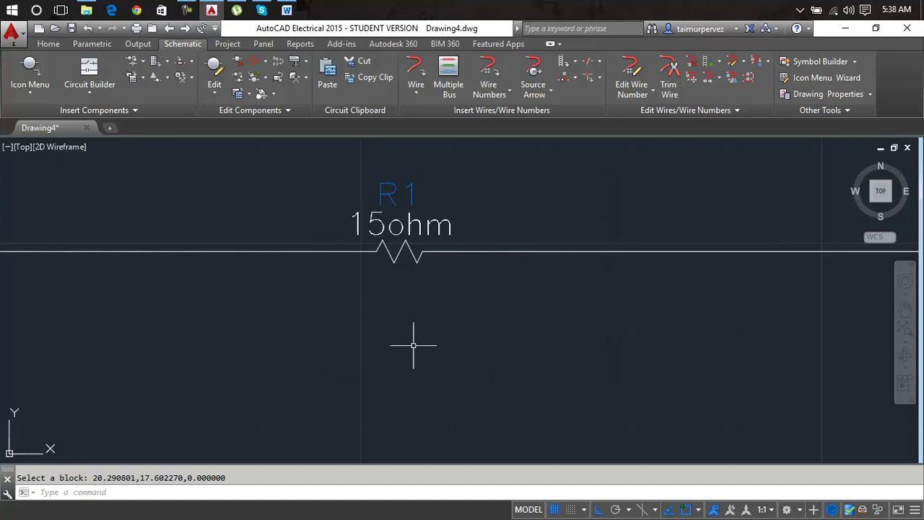
scroll(412, 349, "down", 5)
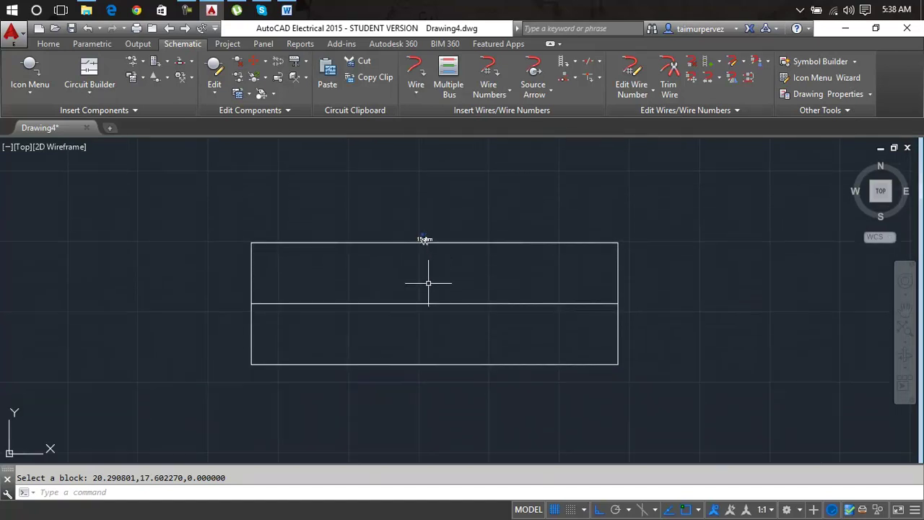
left_click(90, 71)
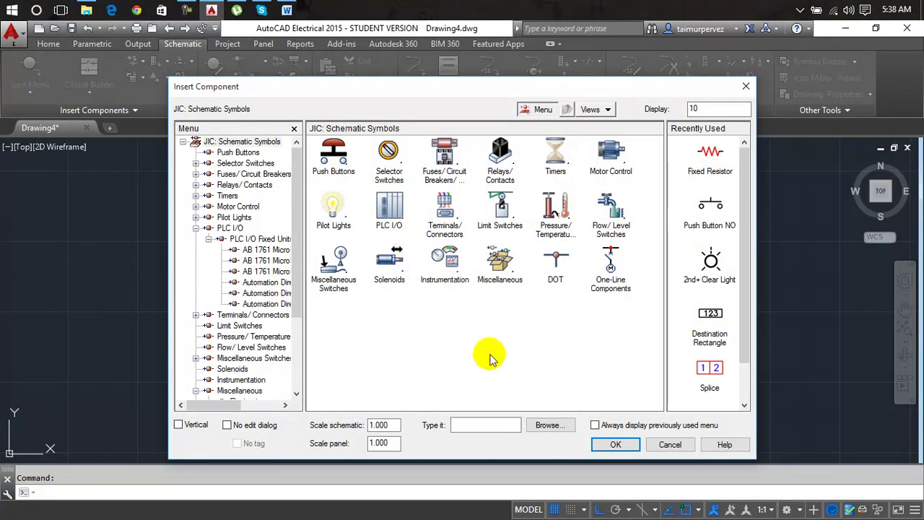
left_click(704, 153)
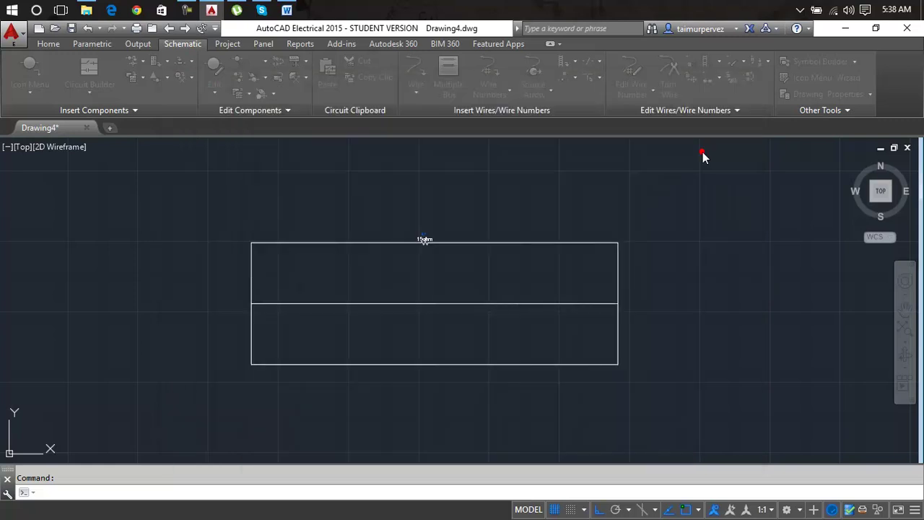
left_click(424, 239)
left_click(648, 83)
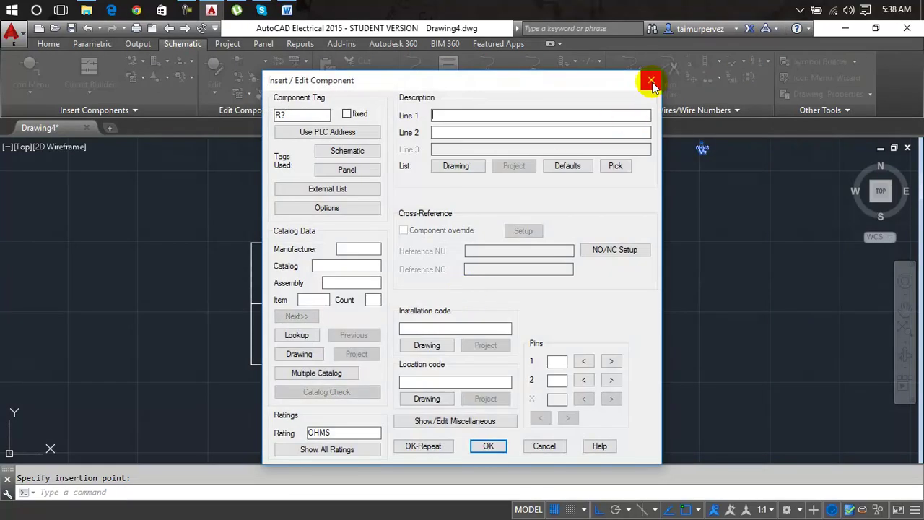
left_click(419, 238)
scroll(420, 239, "up", 5)
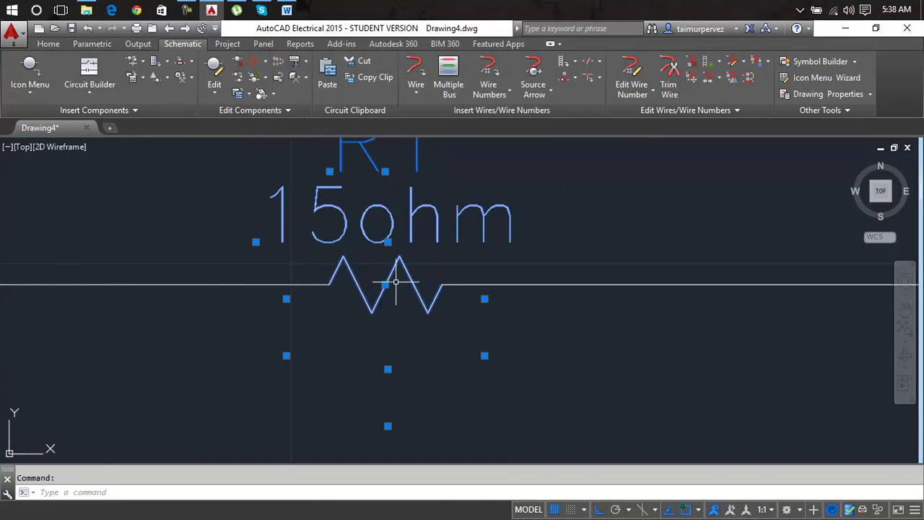
key("Escape")
scroll(395, 283, "down", 10)
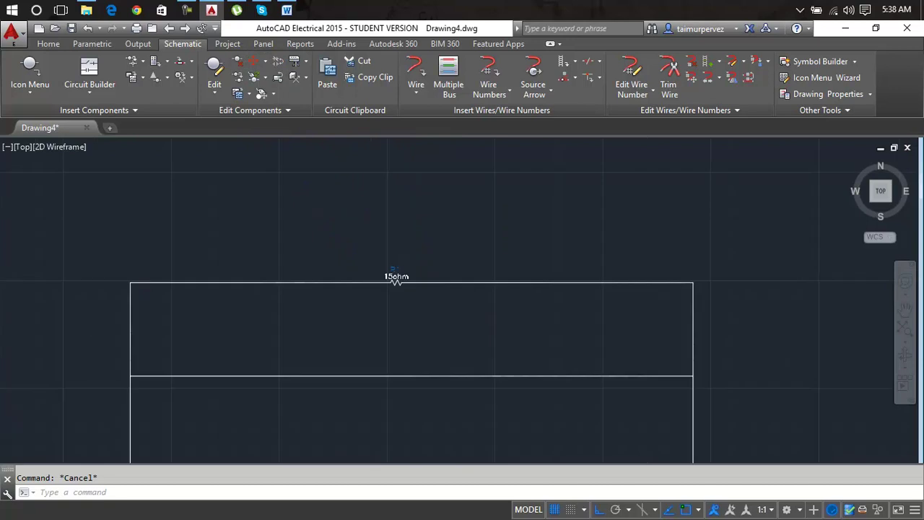
Insert a Fixed Resistor near the middle of the rectangle's central horizontal line, below resistor R1.
left_click(33, 90)
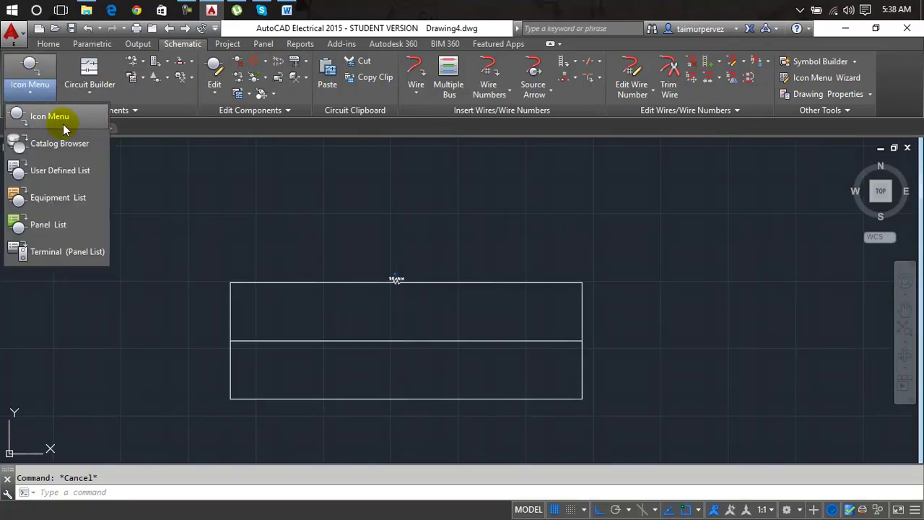
left_click(63, 126)
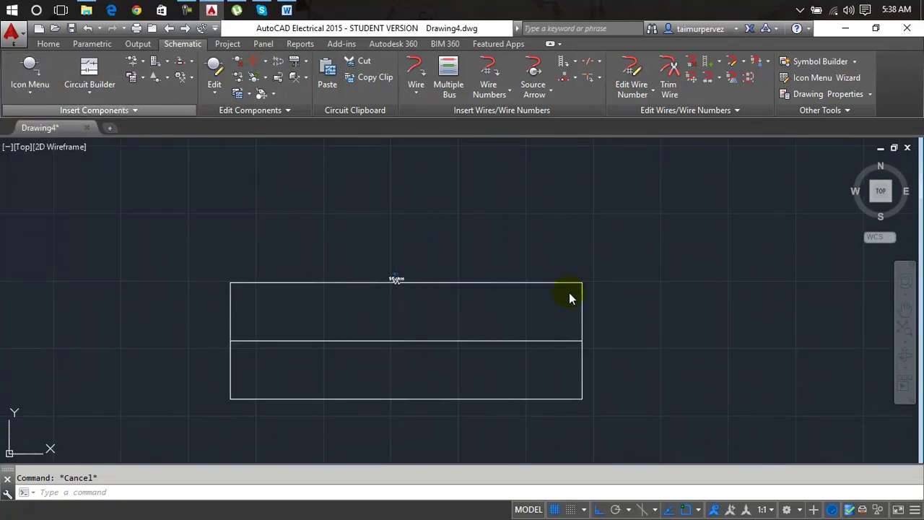
left_click(705, 167)
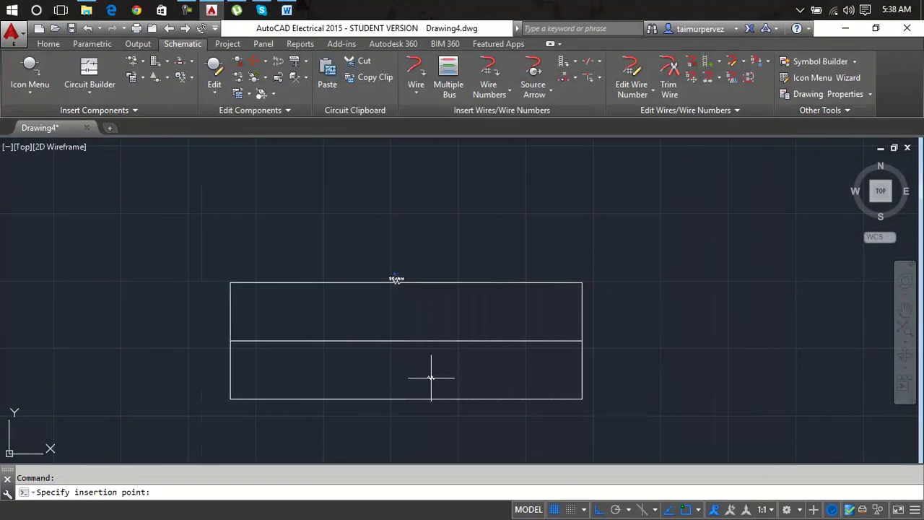
left_click(398, 340)
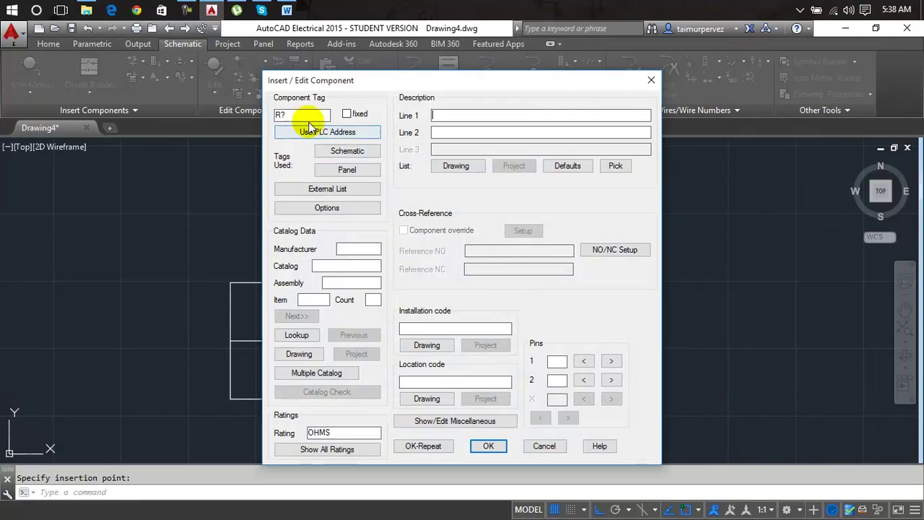
Set the new resistor's component tag to R2?, rating to 12ohm and first description line to V220, and accept the component data.
double_click(295, 113)
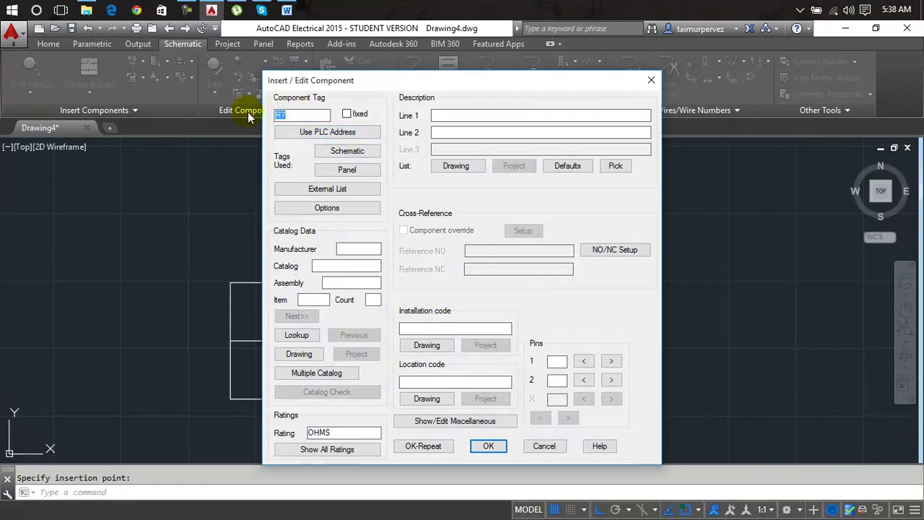
key("Left")
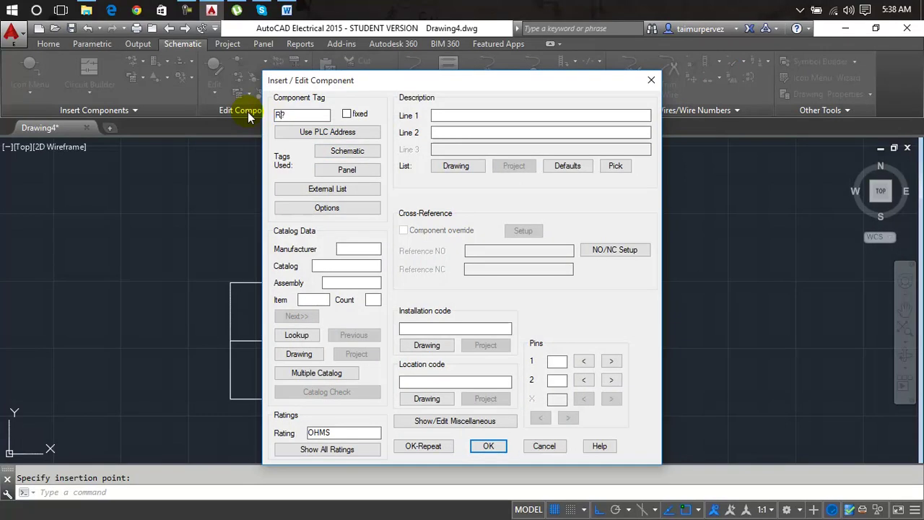
type("2")
left_click(337, 432)
type("12ohm")
left_click(559, 115)
left_click(476, 448)
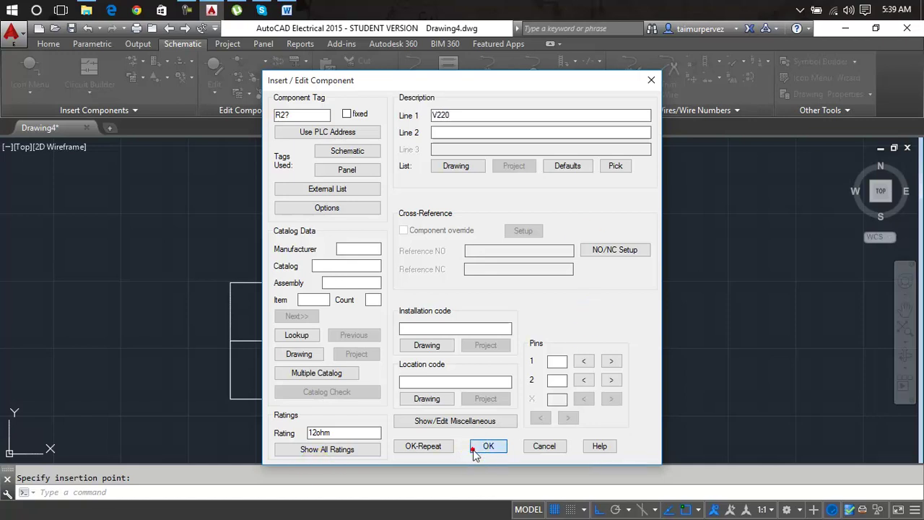
scroll(401, 333, "up", 6)
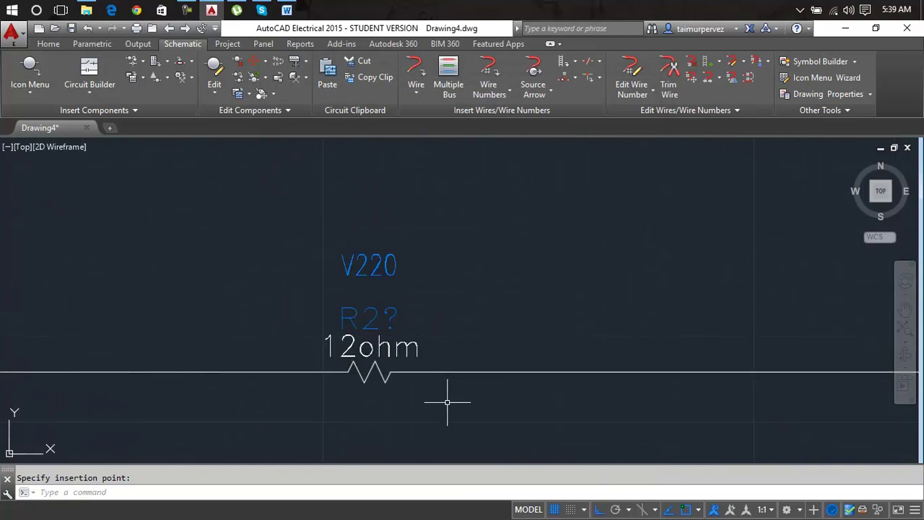
left_click(378, 267)
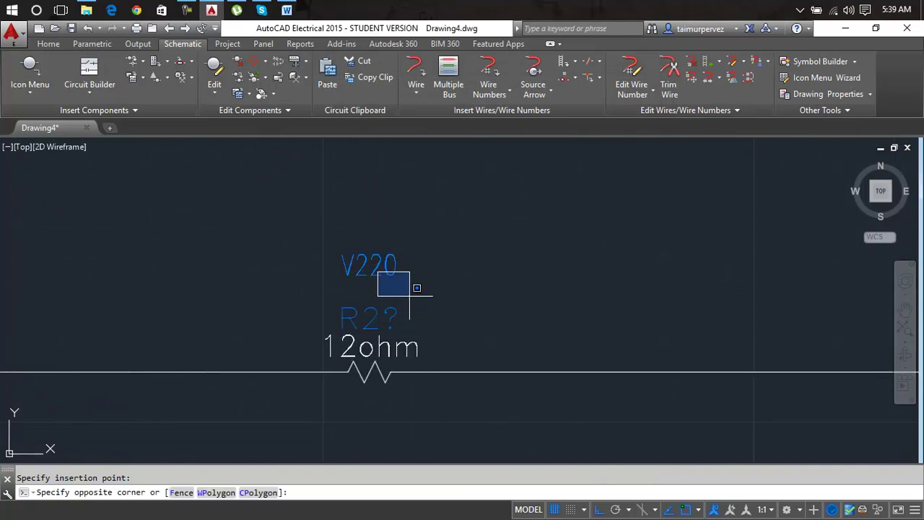
left_click(371, 259)
scroll(435, 344, "down", 6)
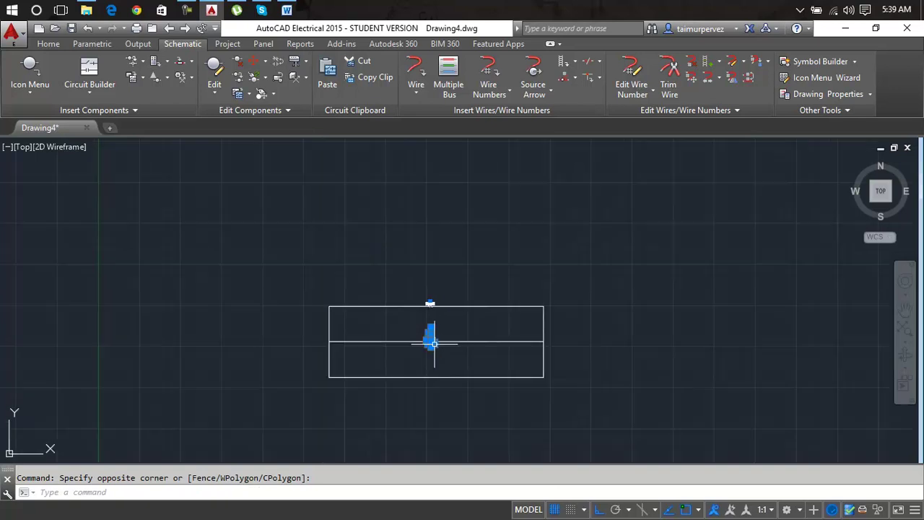
Insert three DOT symbols side by side near the middle of the rectangle's bottom edge.
left_click(42, 92)
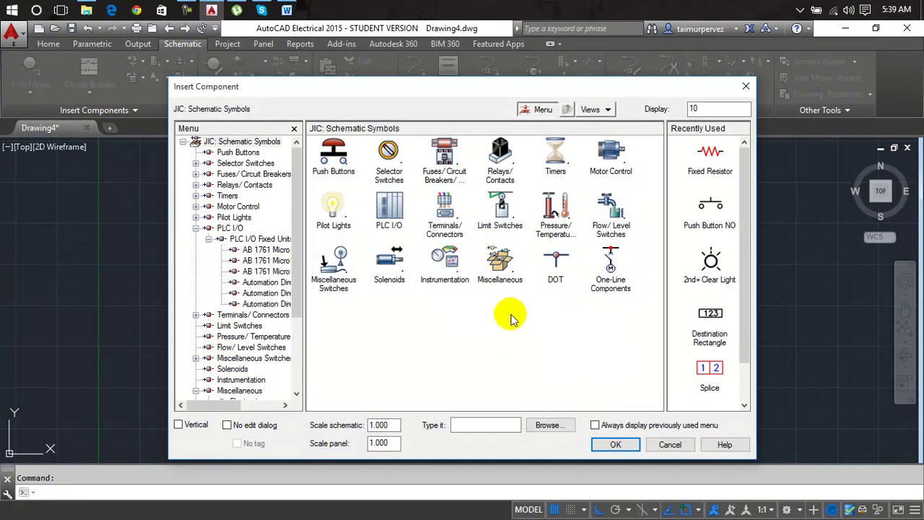
left_click(556, 260)
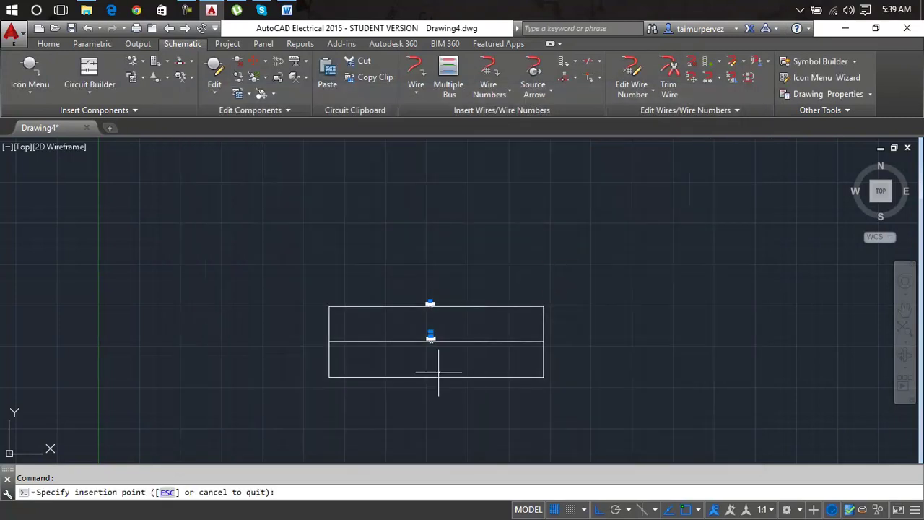
left_click(435, 377)
scroll(441, 376, "up", 10)
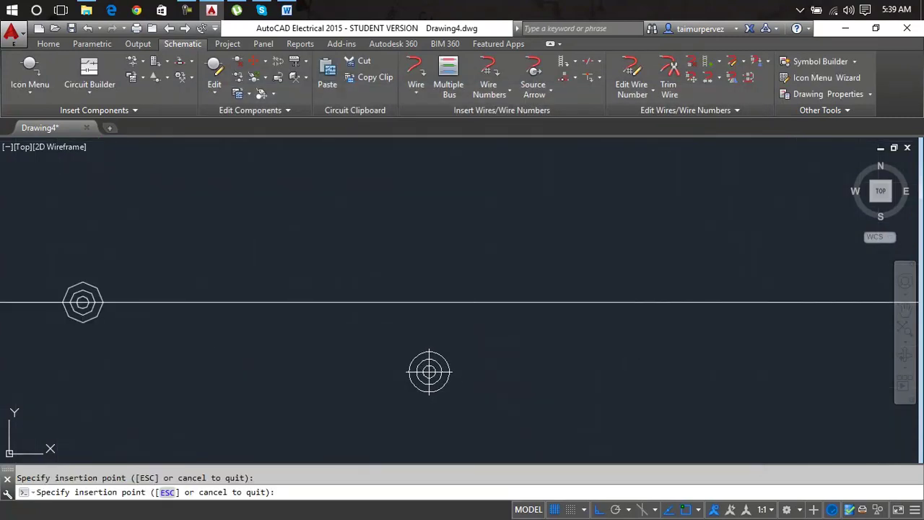
left_click(403, 302)
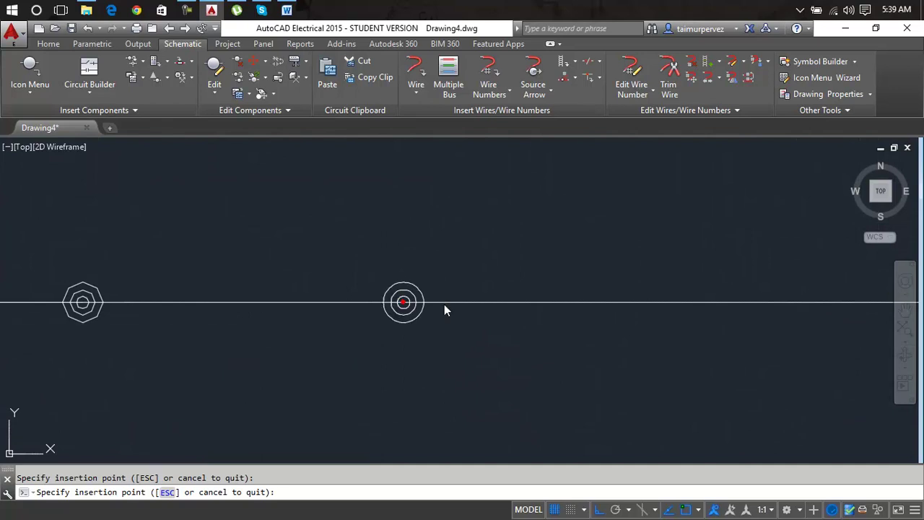
left_click(710, 302)
key("Escape")
scroll(521, 350, "down", 6)
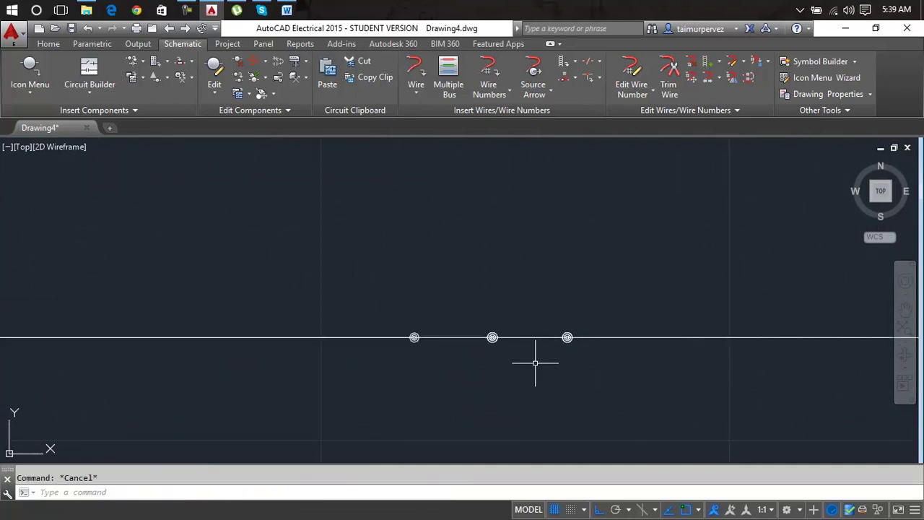
scroll(535, 363, "down", 6)
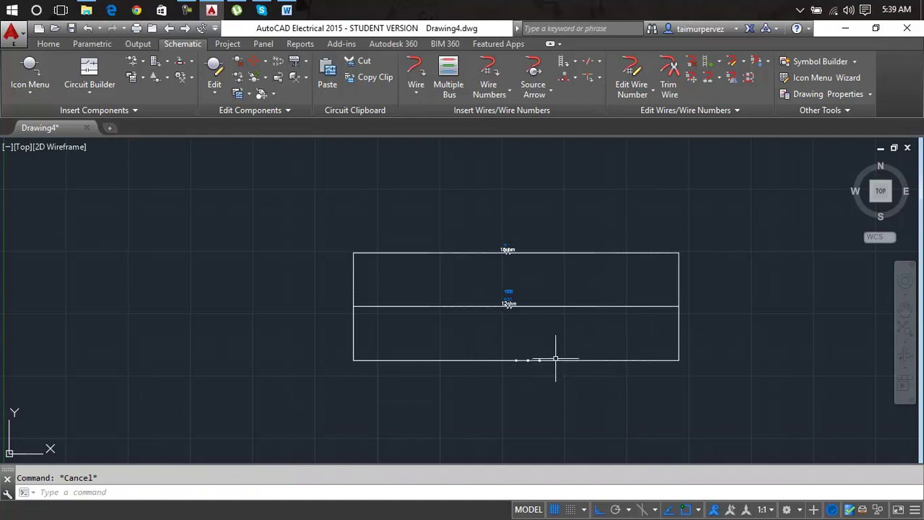
Erase the three DOT symbols from the rectangle's bottom edge.
scroll(537, 364, "up", 4)
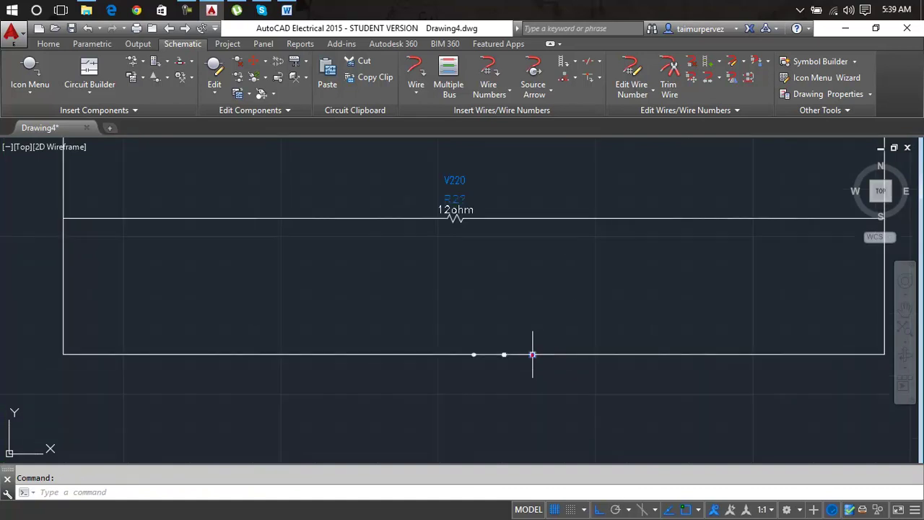
key("Delete")
right_click(474, 354)
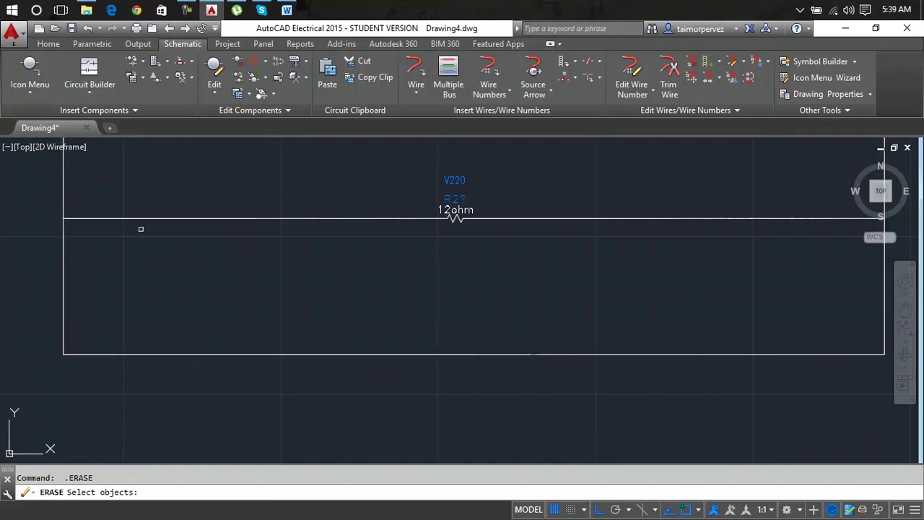
middle_click_drag(109, 230, 204, 306)
key("Escape")
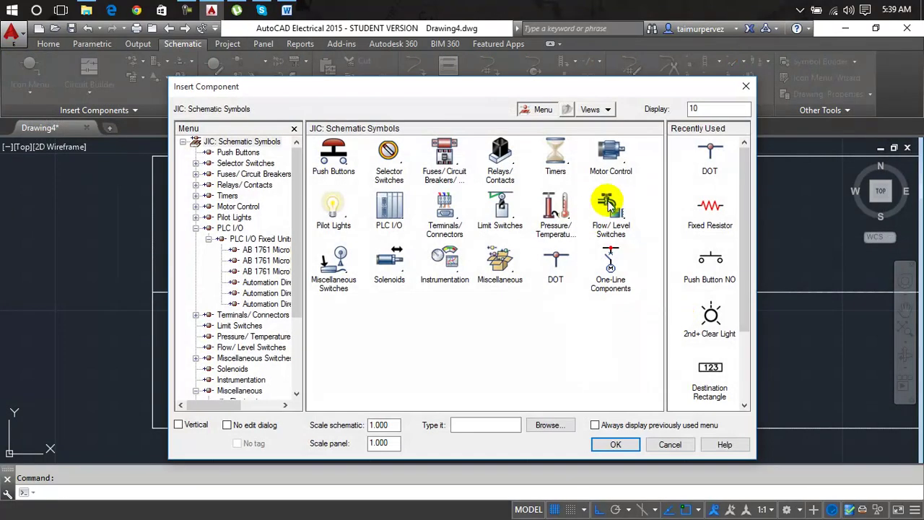
Insert DOT symbols at the rectangle's four corners and where the middle line meets its left and right edges.
left_click(710, 153)
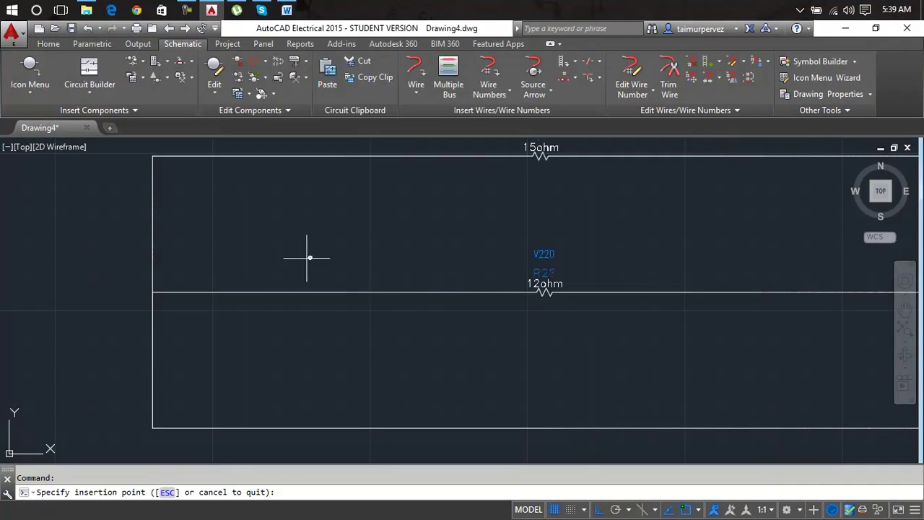
left_click(153, 292)
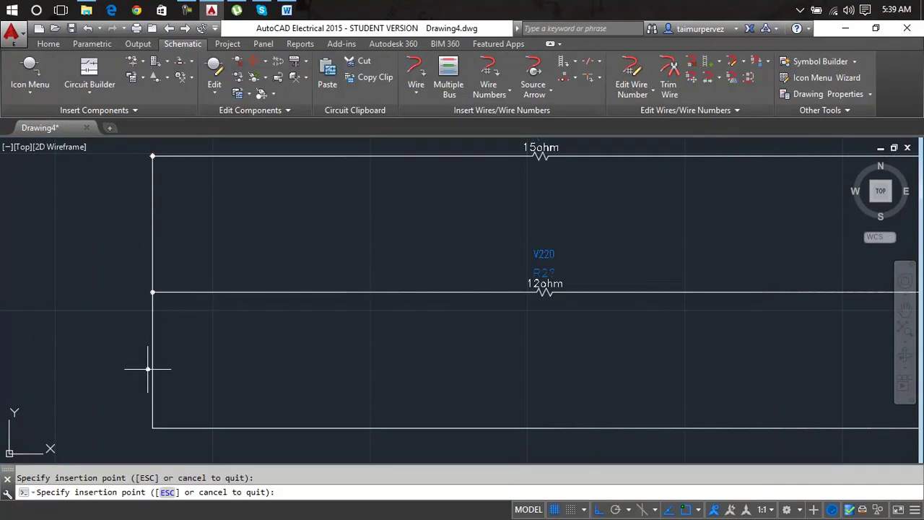
scroll(418, 340, "down", 4)
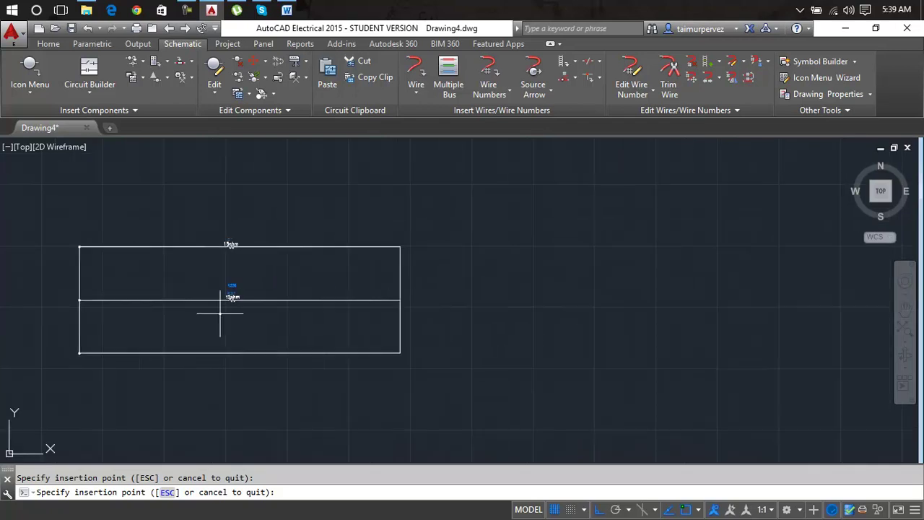
left_click(400, 246)
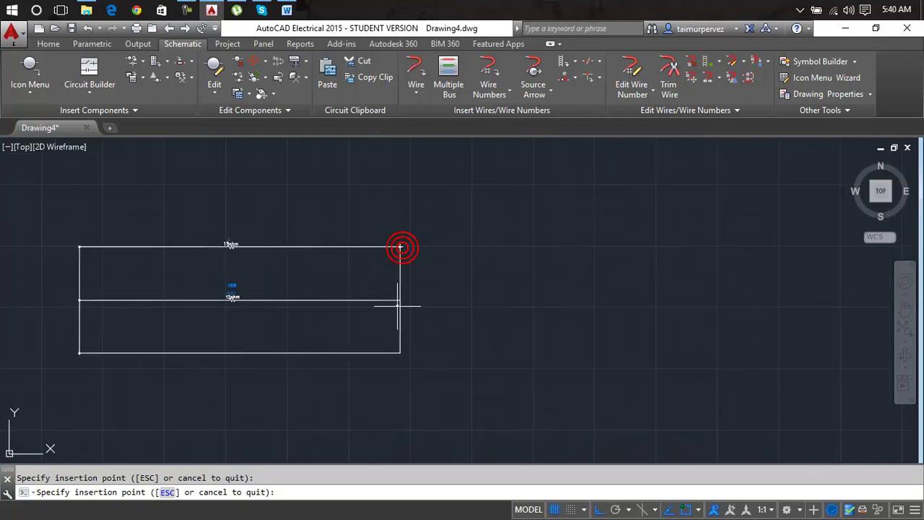
left_click(400, 298)
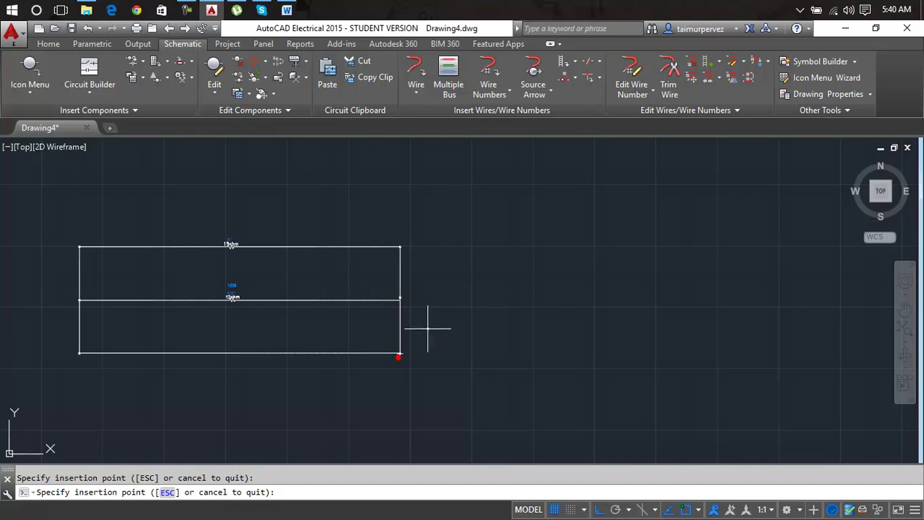
key("Escape")
Reposition the misplaced DOT on the rectangle's right edge onto its junction with the middle line.
scroll(398, 298, "up", 5)
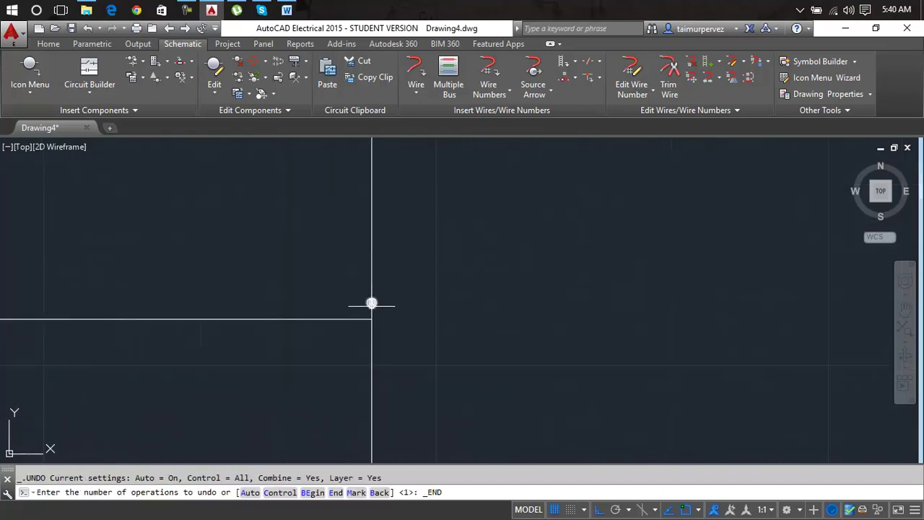
left_click(371, 304)
key("Escape")
scroll(410, 284, "down", 3)
scroll(444, 318, "down", 4)
middle_click_drag(483, 330, 685, 313)
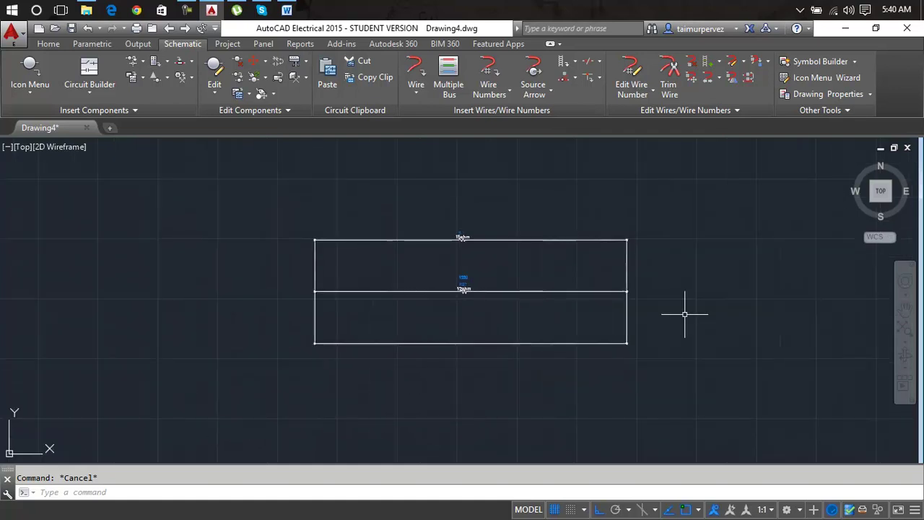
Erase the entire circuit, including the wires, both resistors and all connection dots.
left_click(696, 235)
left_click(100, 417)
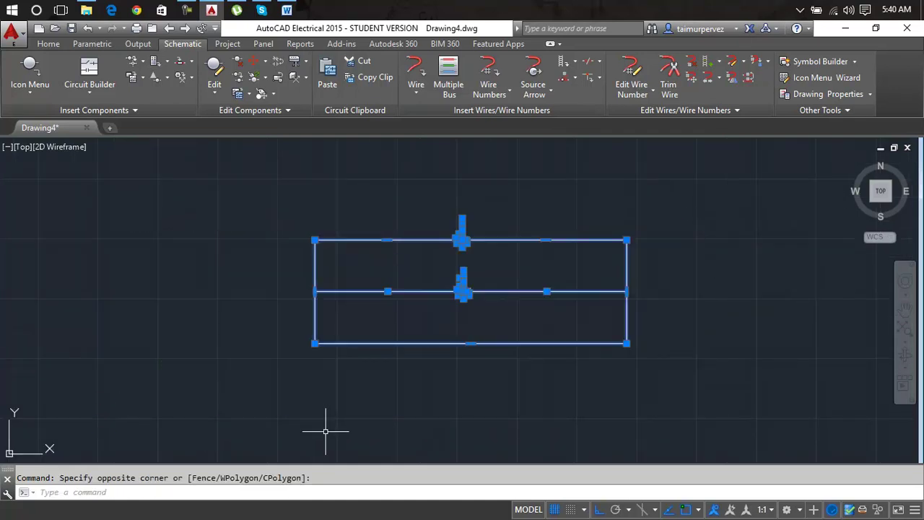
key("Delete")
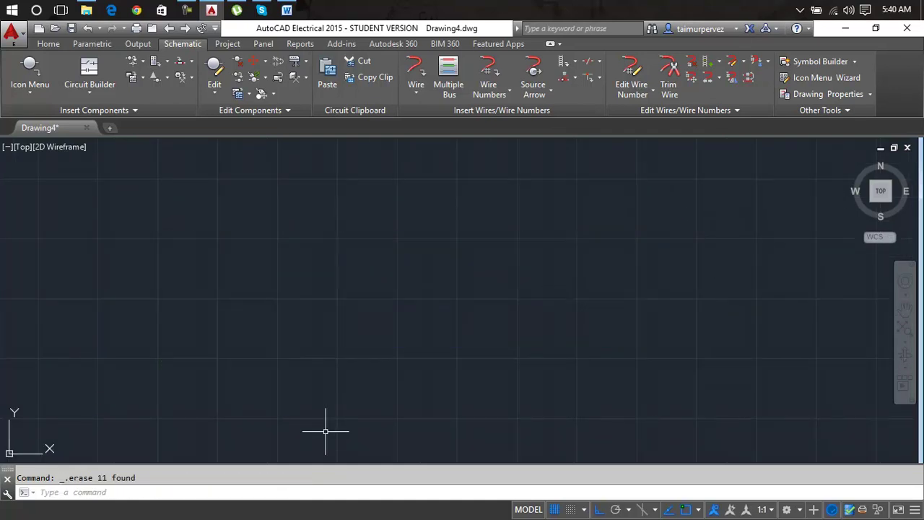
Open the Catalog Browser and search the CR (Control relays) category for RESISTOR.
left_click(34, 90)
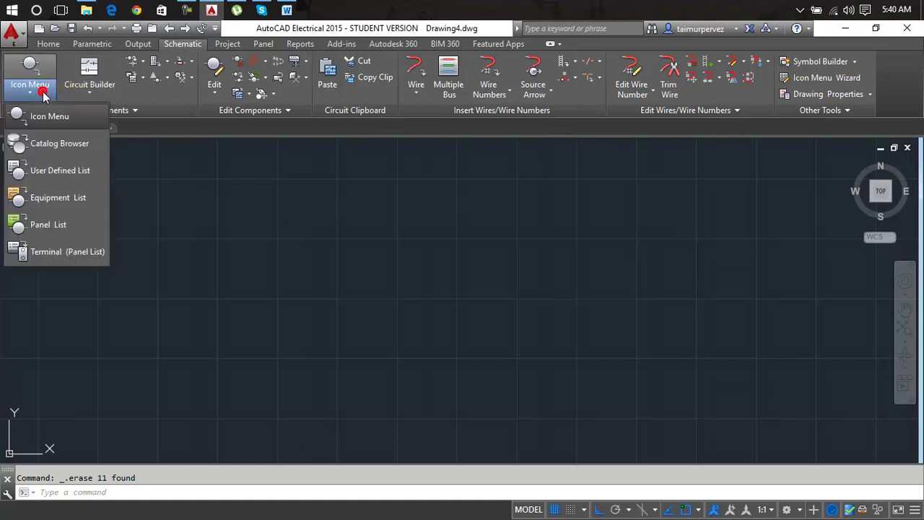
left_click(50, 144)
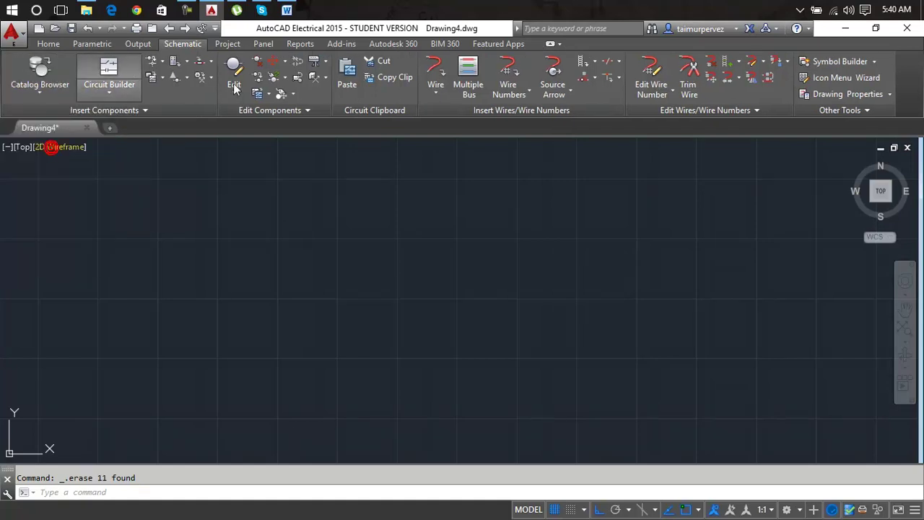
left_click(471, 194)
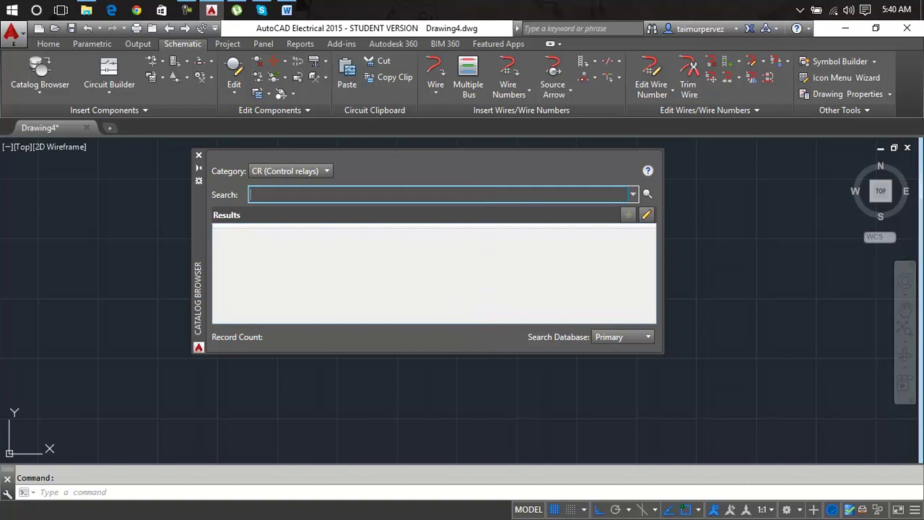
type("RE")
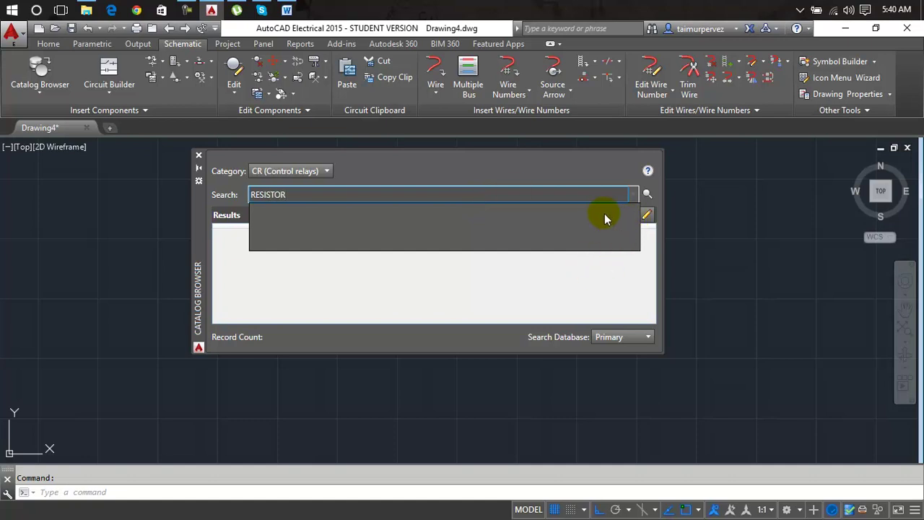
type("SISTOR")
key("Return")
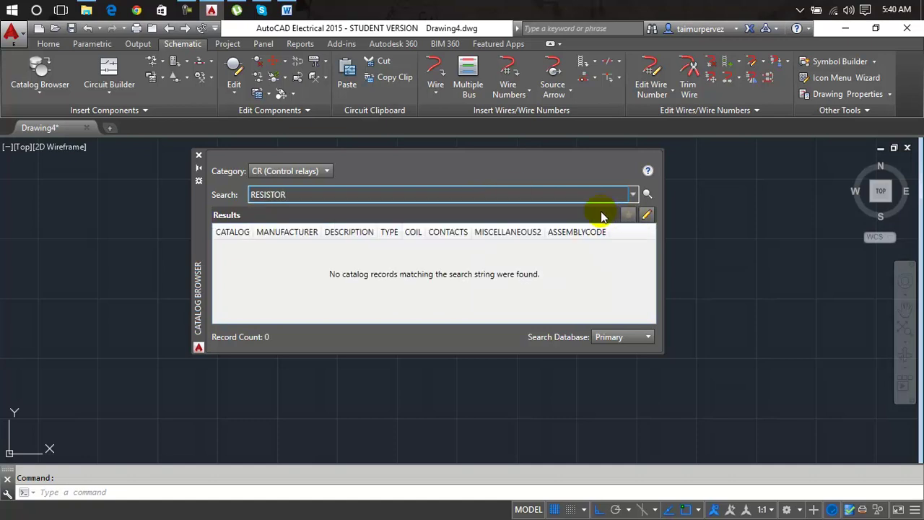
Replace the catalog search text with ALL and run the search in the CR (Control relays) category.
left_click(325, 194)
key("BackSpace")
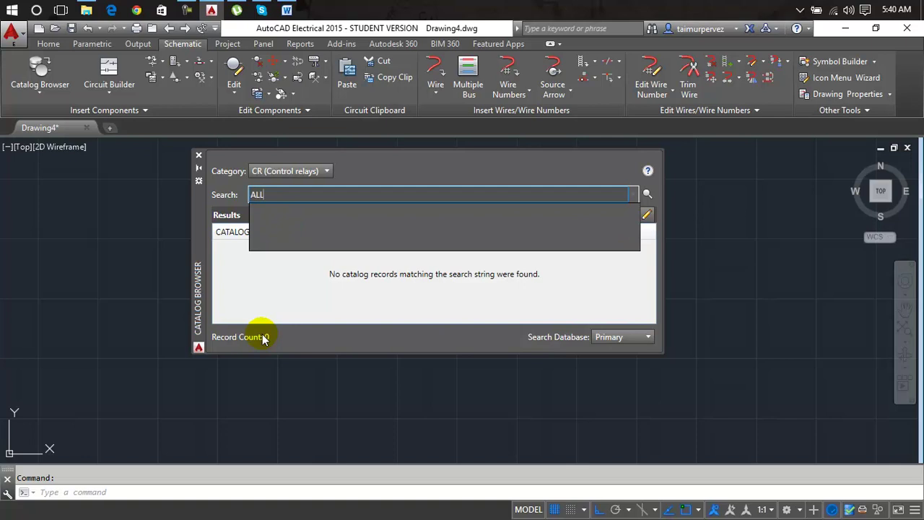
key("Return")
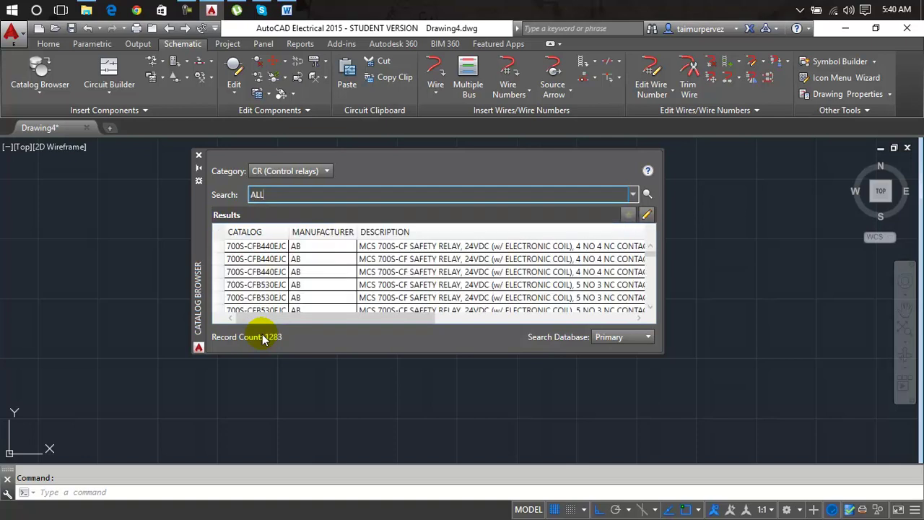
Choose the PLC I/O symbol "IN, 2nd+ Child, 2 Wires" for catalog entry 700S-CFB440EJC and dismiss the symbol mapping question.
left_click(272, 272)
mouse_move(272, 277)
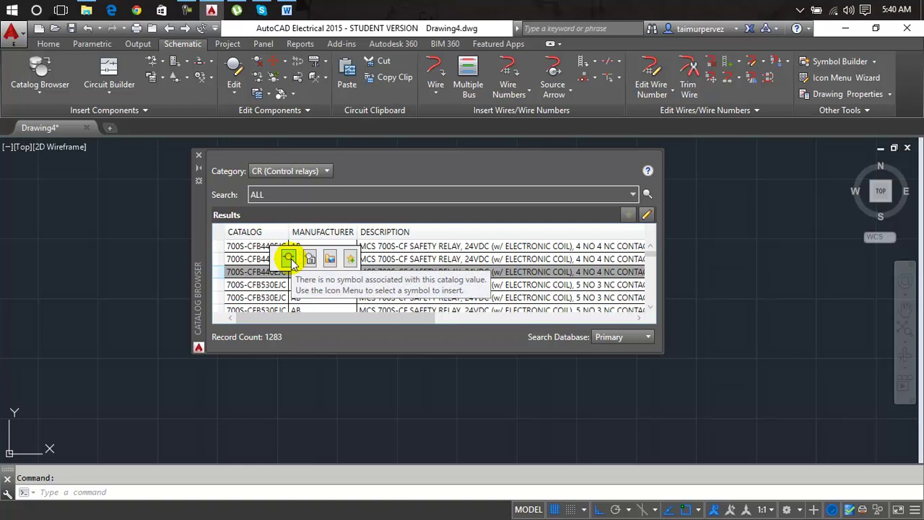
left_click(288, 259)
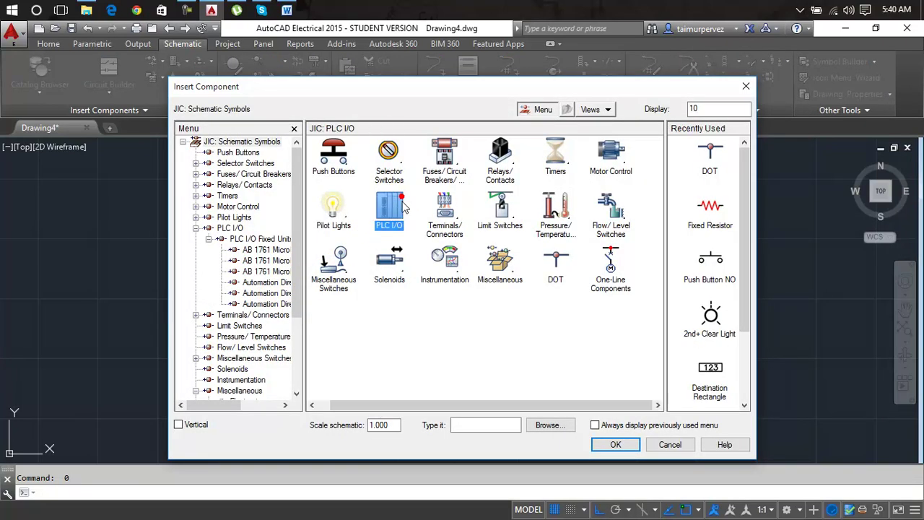
left_click(404, 208)
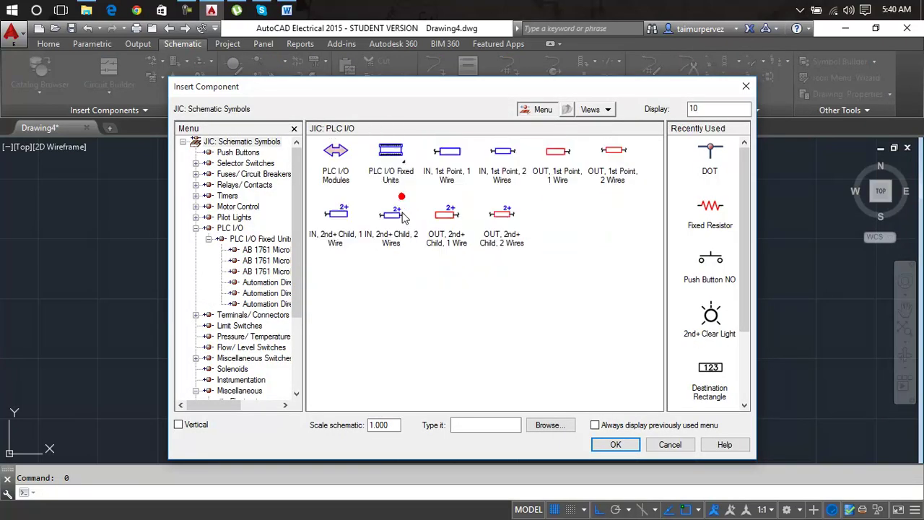
left_click(393, 232)
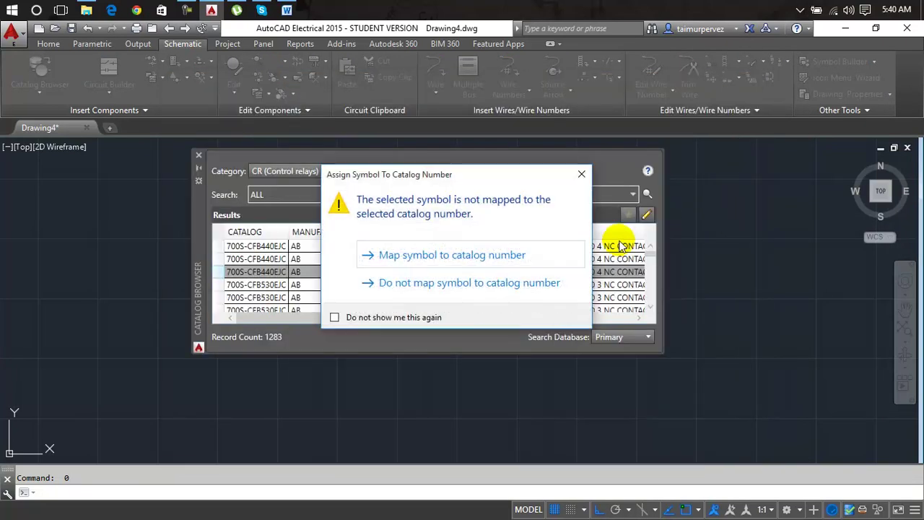
left_click(582, 174)
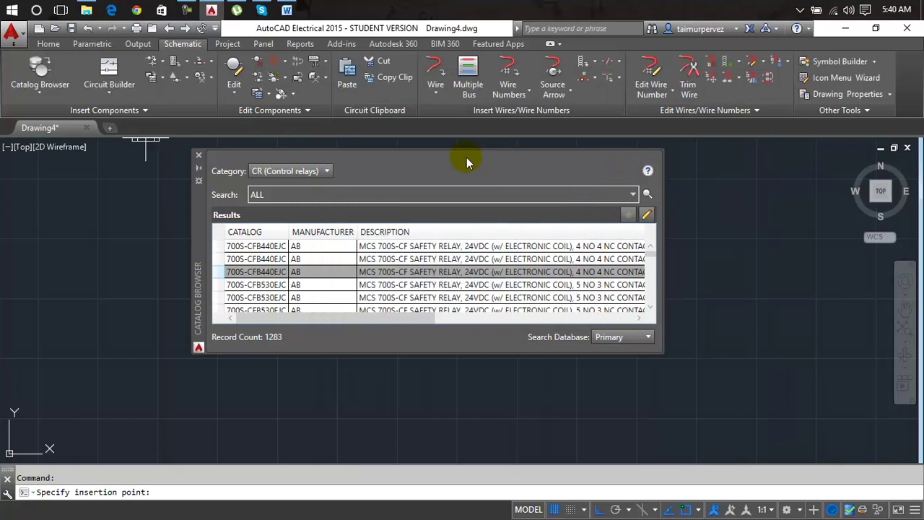
Close the Catalog Browser, try placing the PLC input symbol in the drawing, and cancel its Edit PLC I/O Point dialog.
left_click(200, 156)
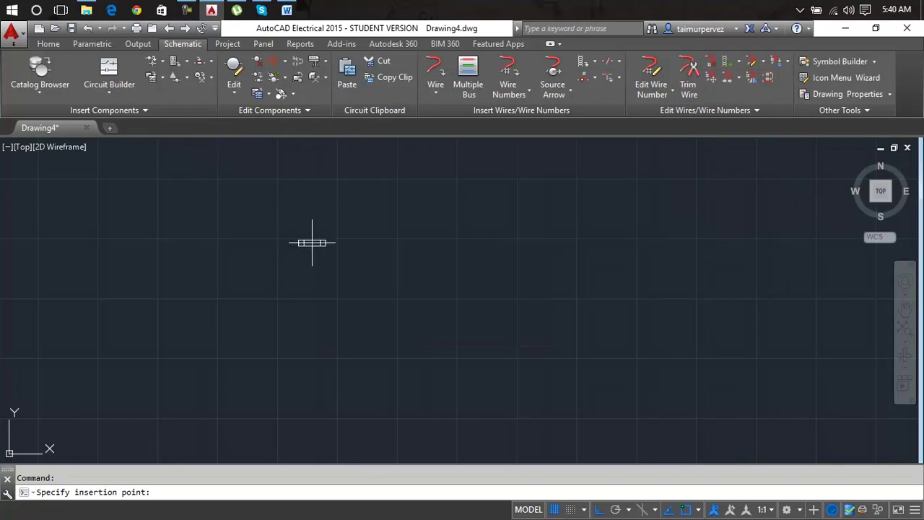
left_click(312, 243)
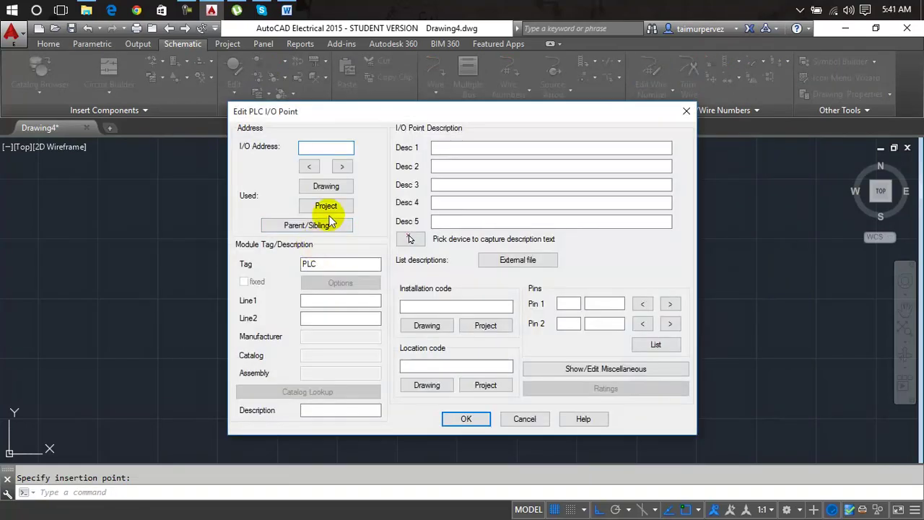
left_click(686, 112)
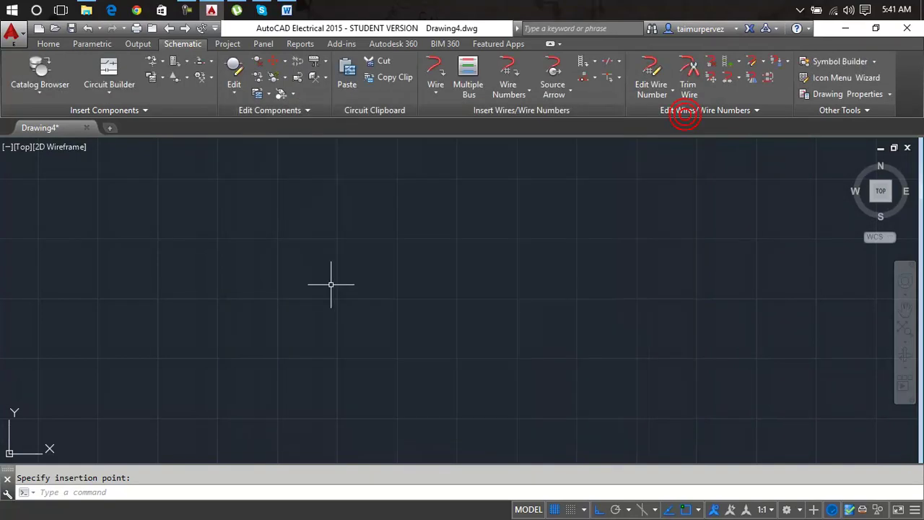
Insert the circuit "3-ph motor circ, full volt, reversing, KVAR, FDS at motor" from the User Defined List into the empty drawing.
left_click(37, 98)
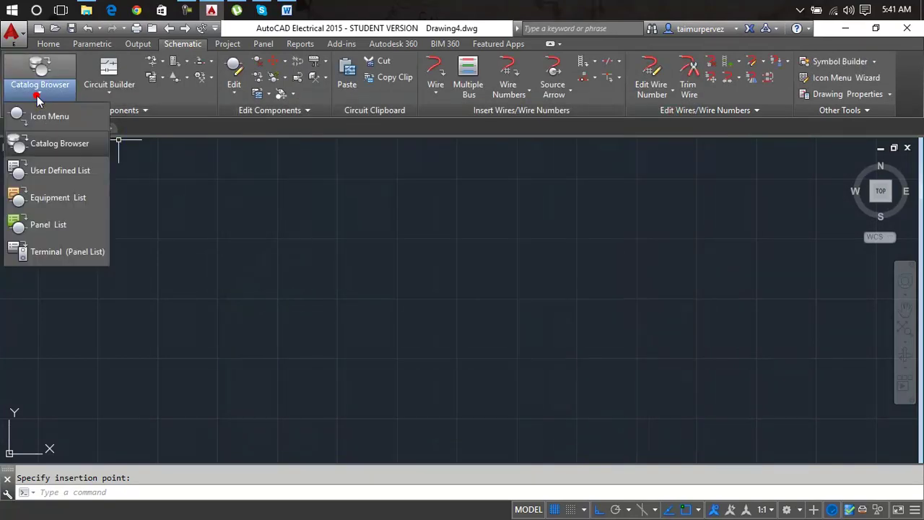
left_click(49, 173)
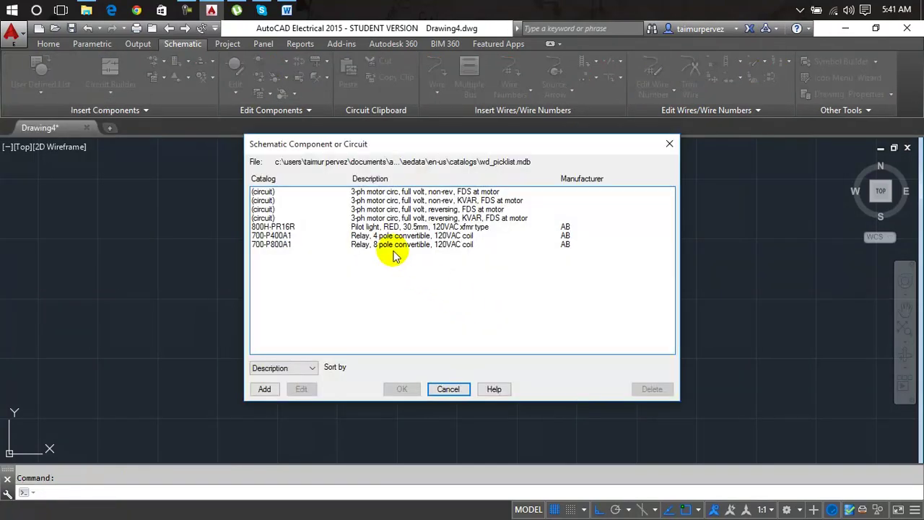
left_click(377, 219)
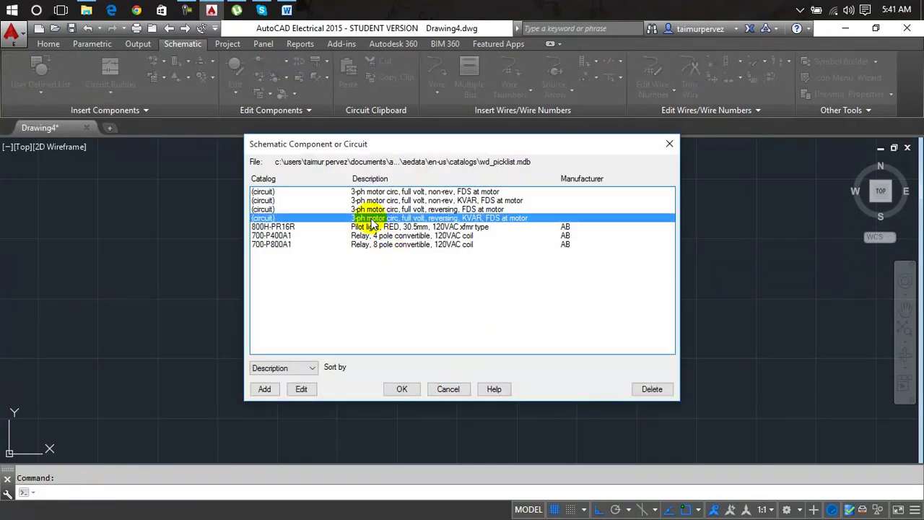
double_click(410, 218)
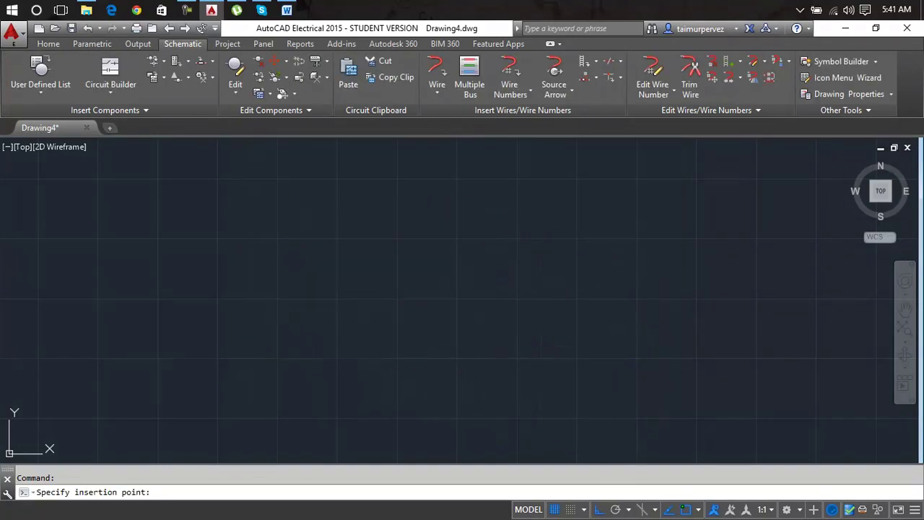
left_click(244, 205)
Examine the inserted three-phase motor circuit in detail and as a whole, and select all of it.
scroll(313, 231, "up", 5)
scroll(313, 232, "down", 5)
scroll(274, 196, "up", 5)
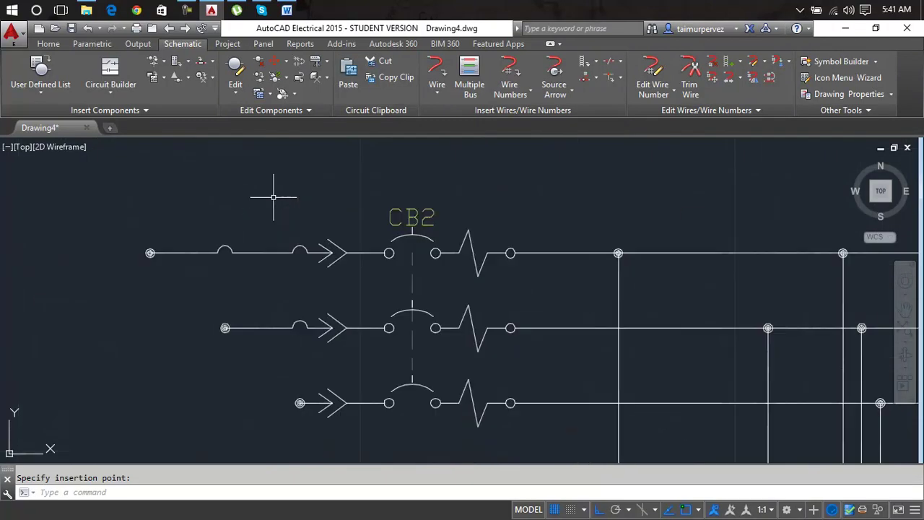
scroll(274, 197, "down", 5)
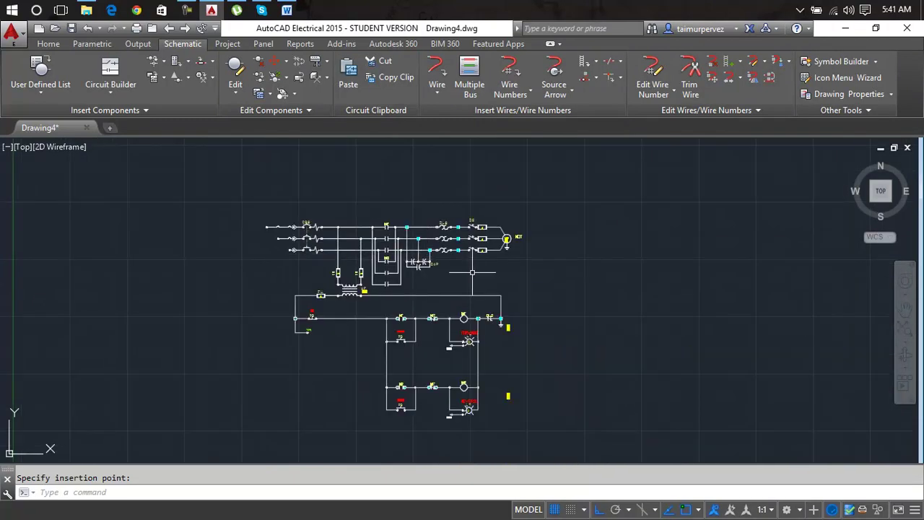
middle_click_drag(475, 275, 463, 255)
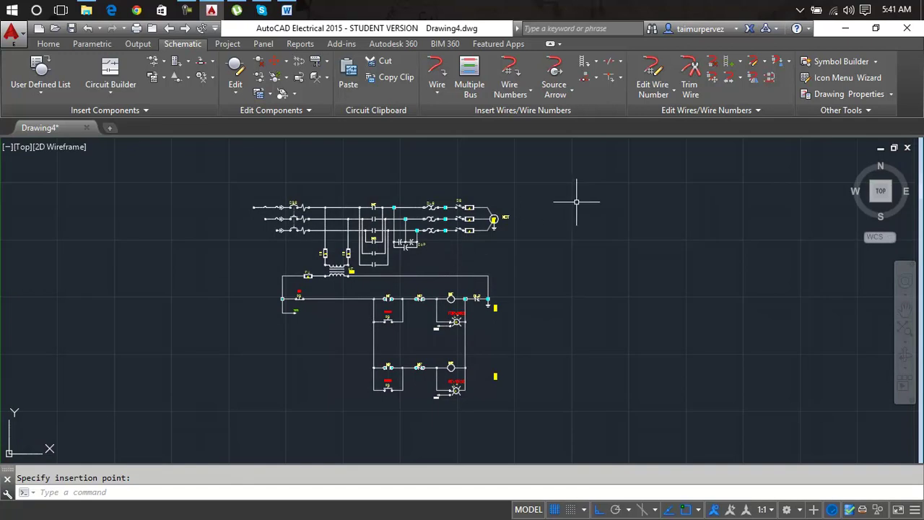
scroll(499, 213, "up", 6)
scroll(479, 229, "up", 2)
scroll(478, 230, "down", 10)
left_click(522, 200)
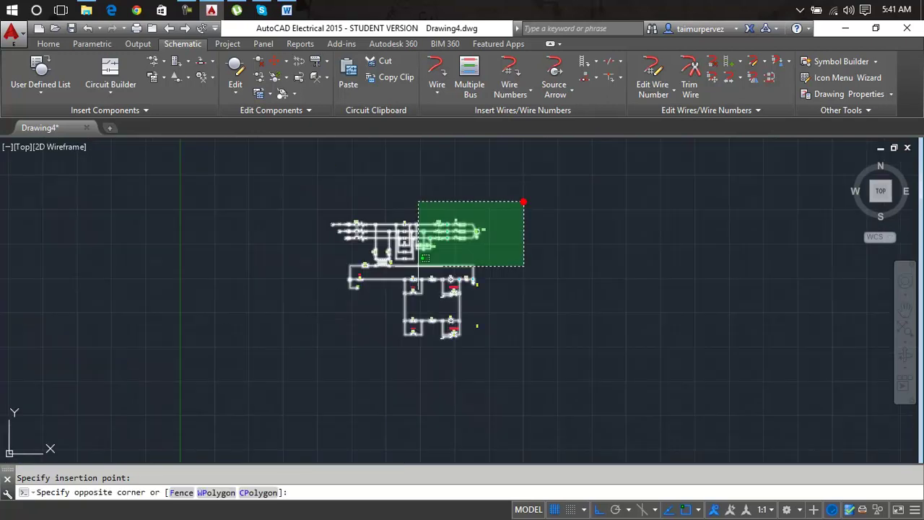
left_click(311, 381)
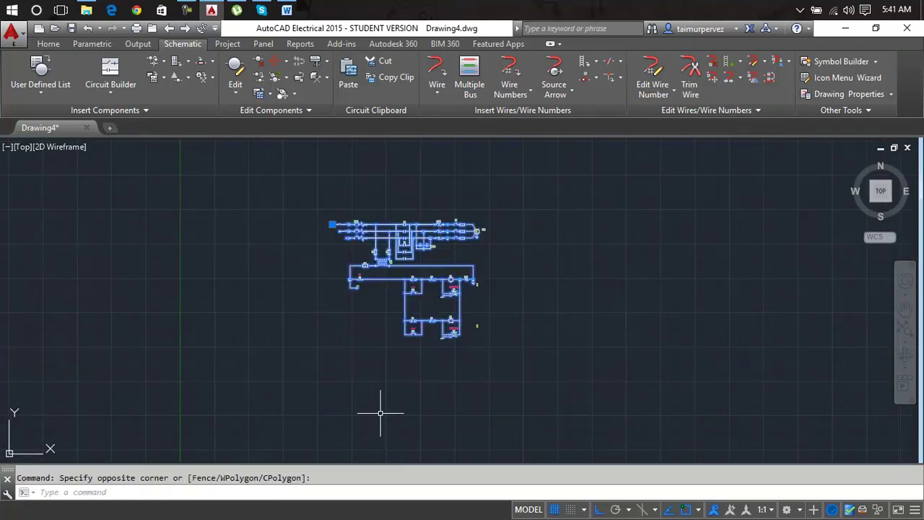
Start the Equipment List insertion and load EXTRA LIBRARY DEMO.mdb as the spreadsheet file.
left_click(40, 88)
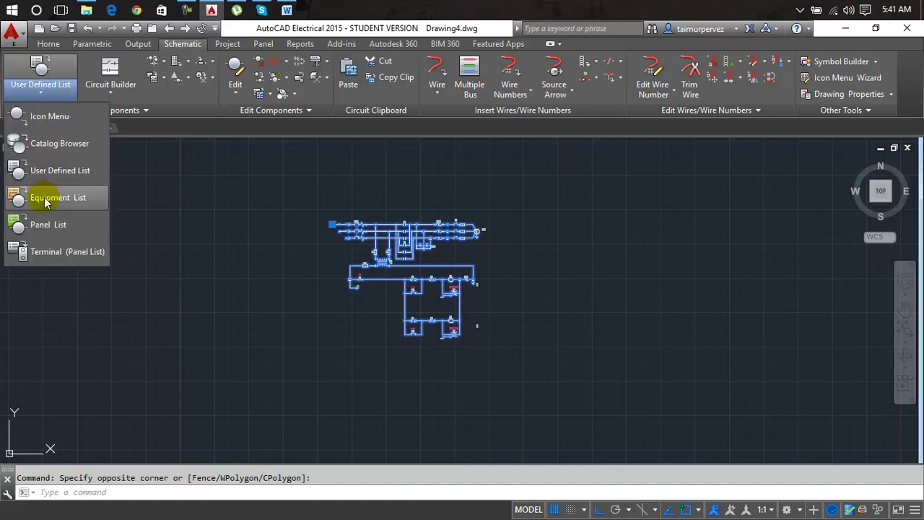
left_click(75, 202)
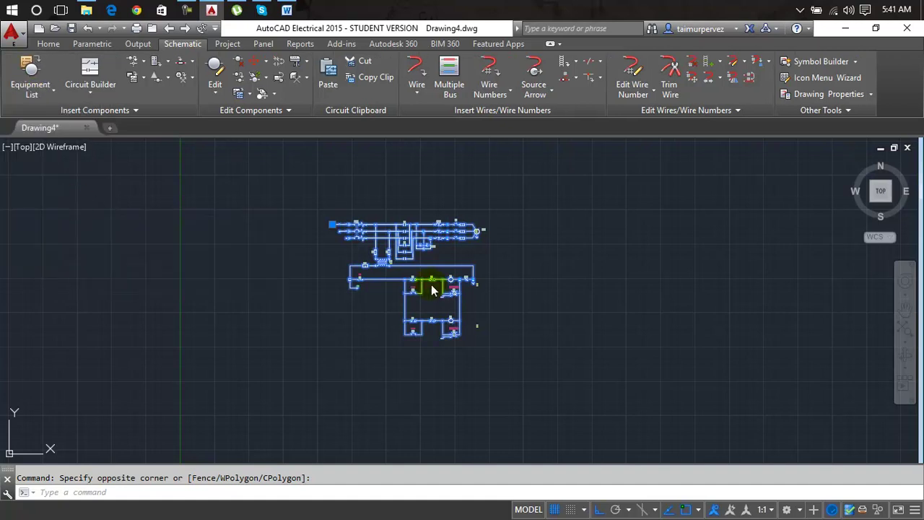
left_click(371, 258)
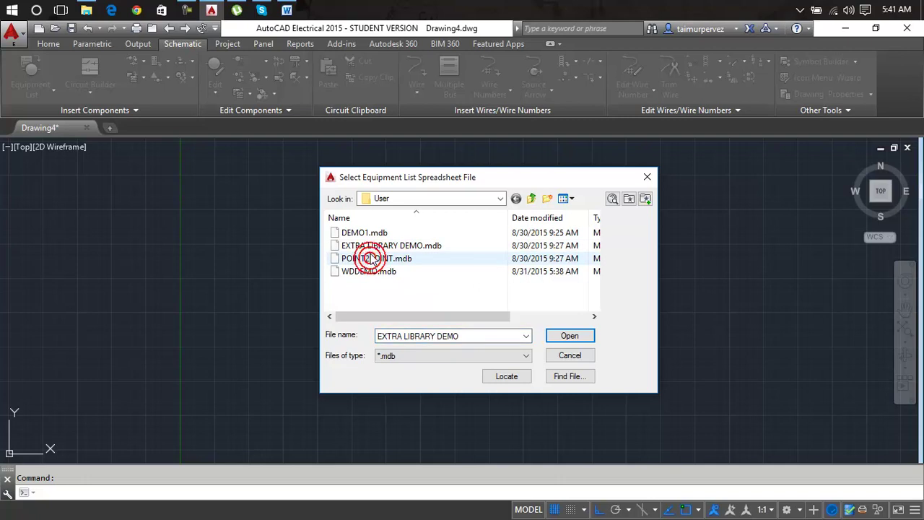
left_click(370, 271)
left_click(373, 258)
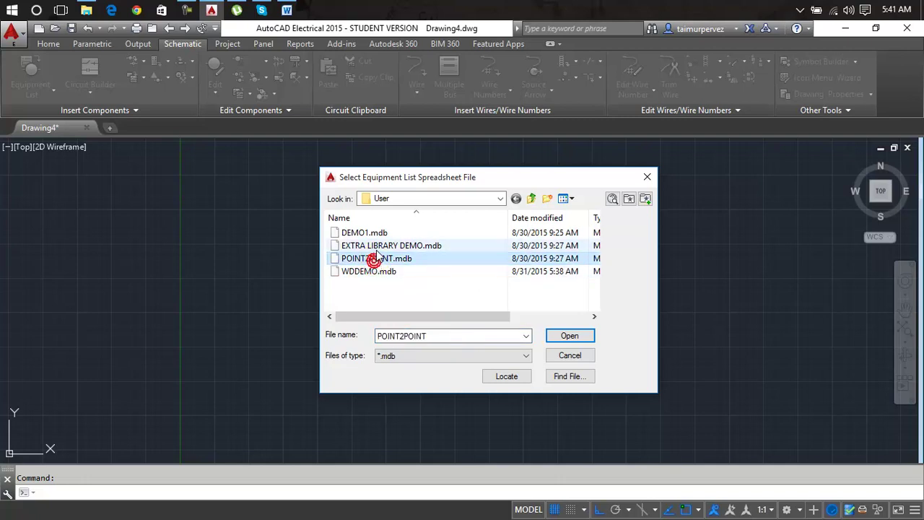
left_click(373, 246)
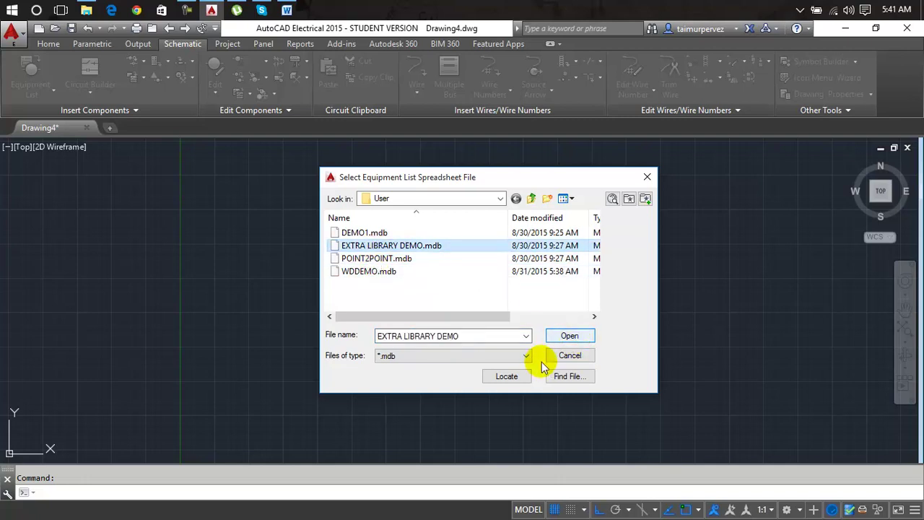
left_click(568, 337)
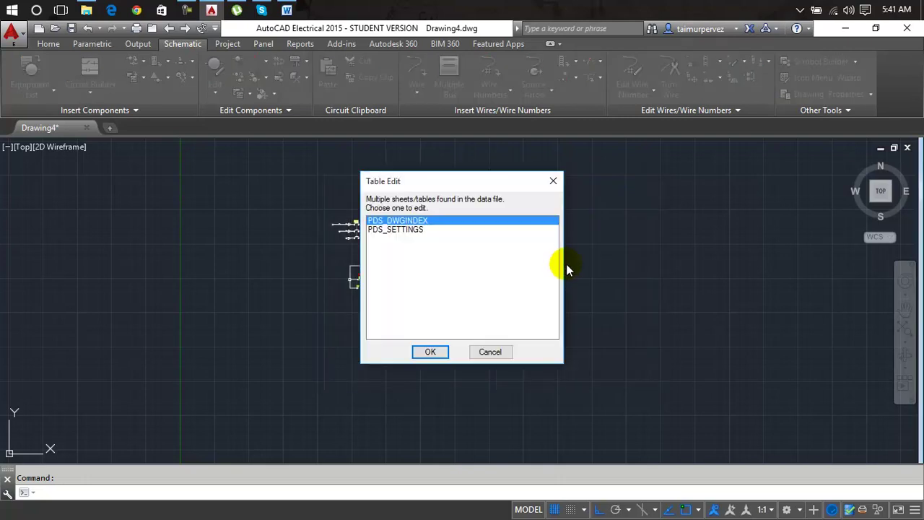
Choose the PDS_SETTINGS table, try its default settings, and cancel the Settings dialog.
left_click(433, 229)
double_click(436, 230)
left_click(463, 365)
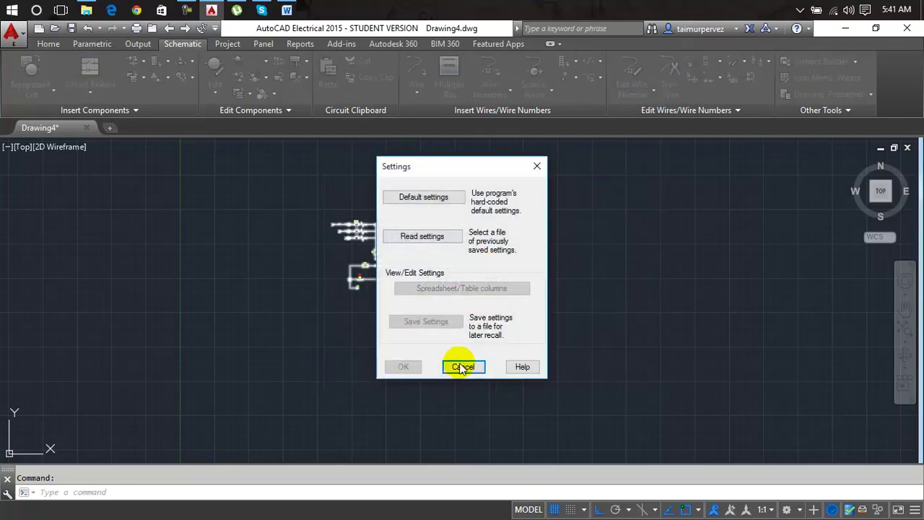
left_click(433, 197)
left_click(538, 167)
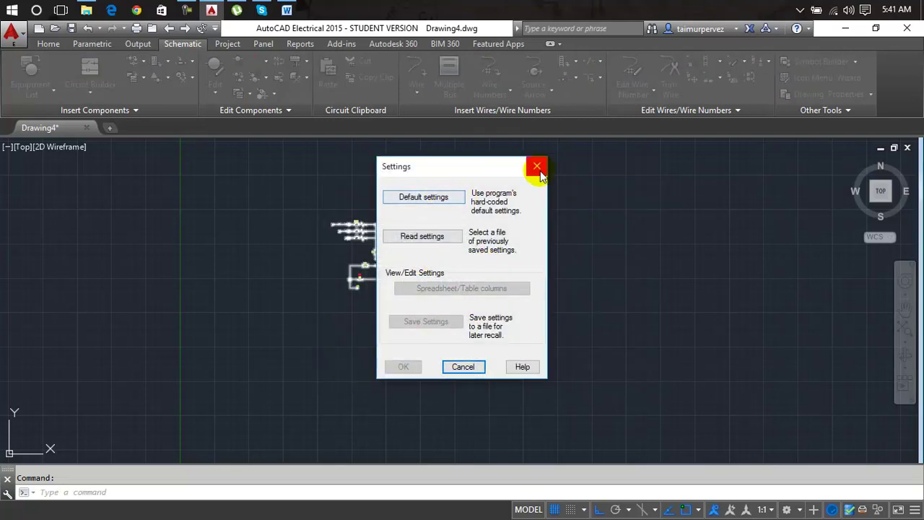
left_click(537, 167)
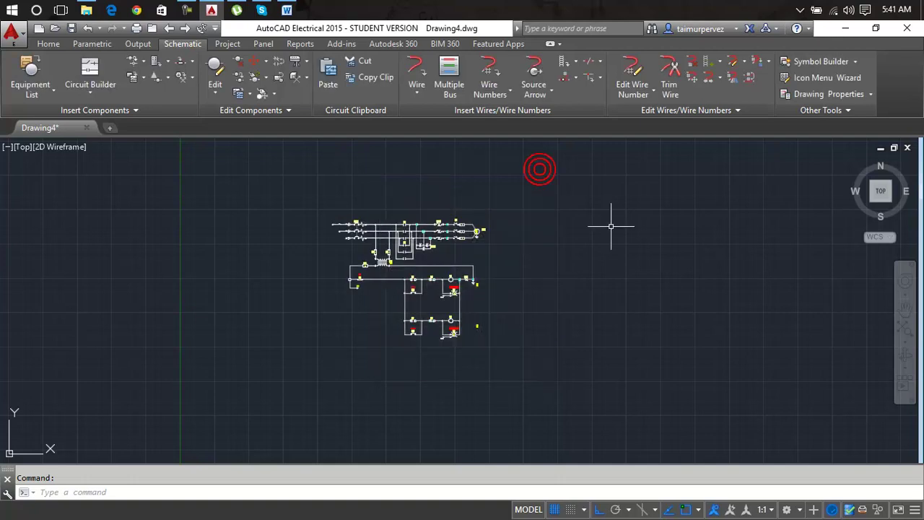
View the Terminal (Panel List) insertion options and close the dialog without inserting any terminals.
left_click(41, 96)
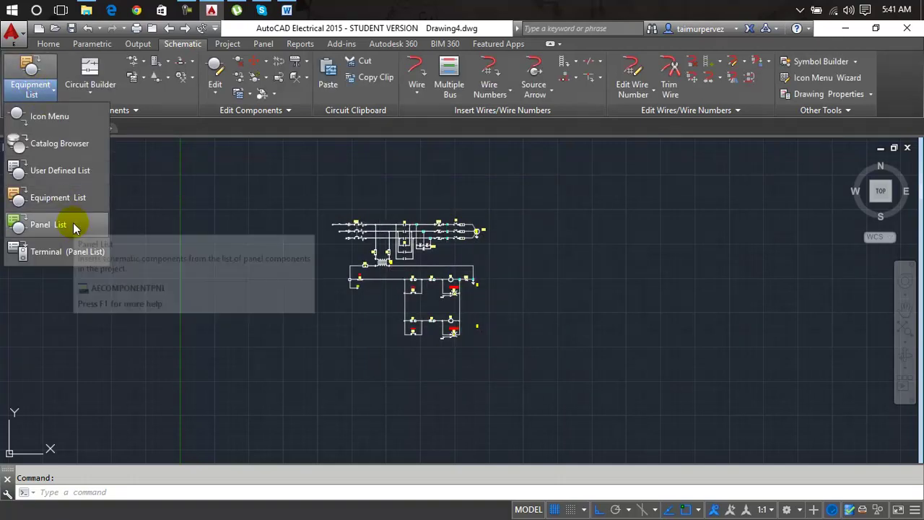
left_click(48, 252)
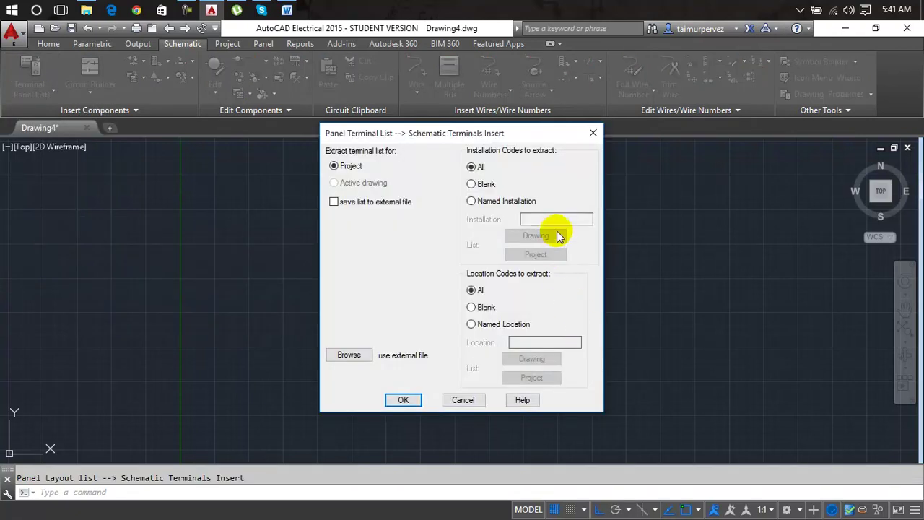
left_click(594, 139)
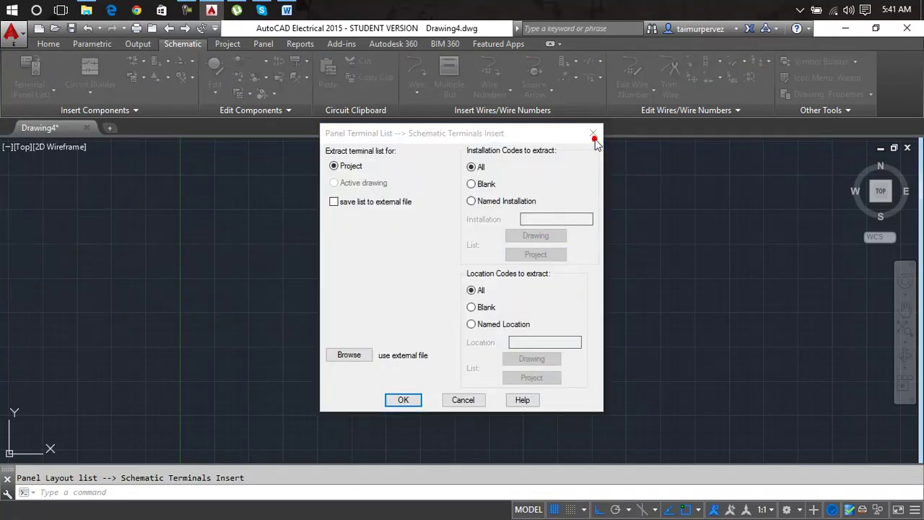
Erase the whole three-phase motor circuit from the drawing.
left_click(609, 202)
left_click(289, 396)
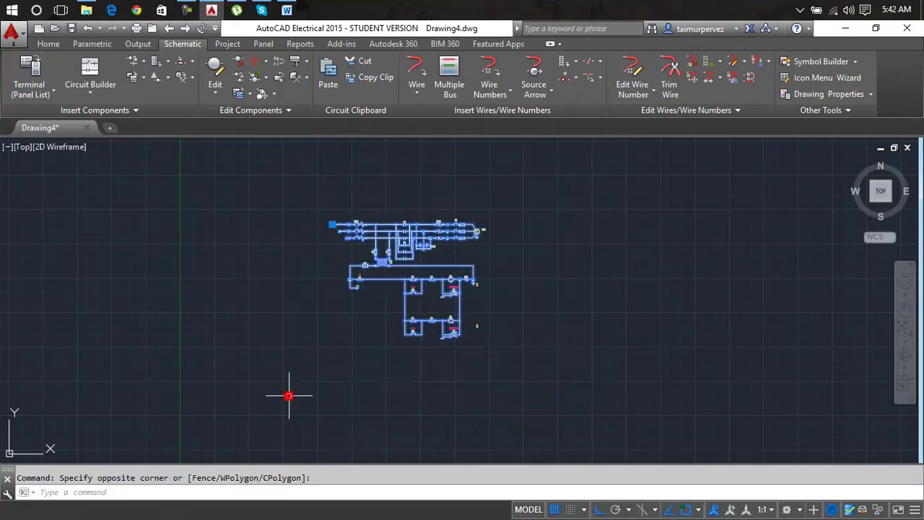
key("Delete")
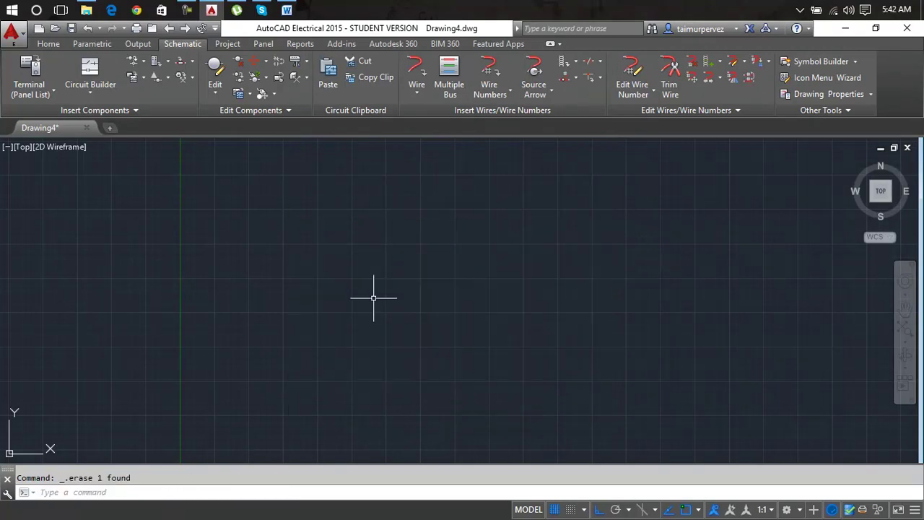